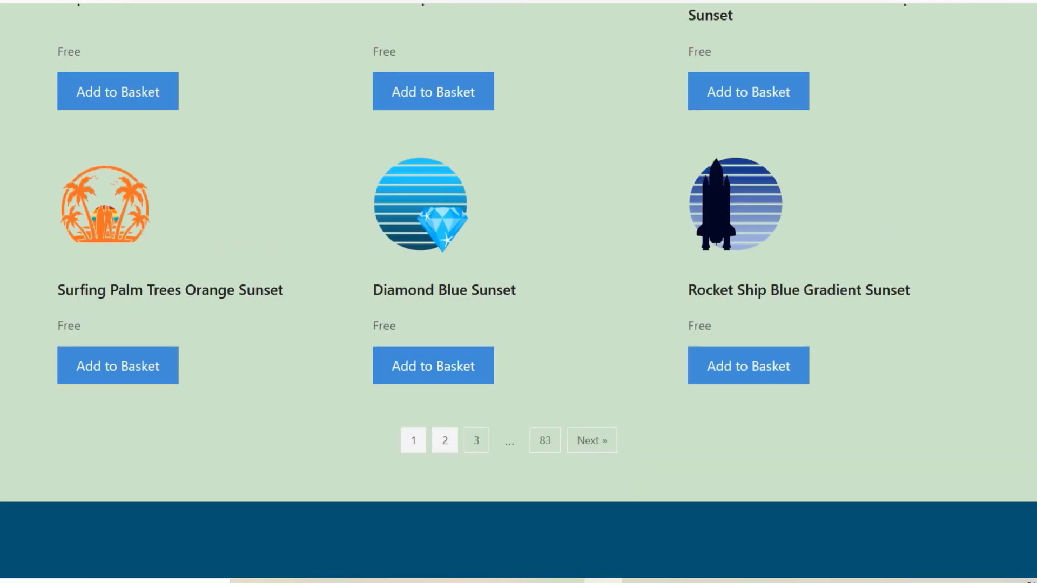
Look through the sunset graphics on page 2 of the catalogue.
left_click(445, 440)
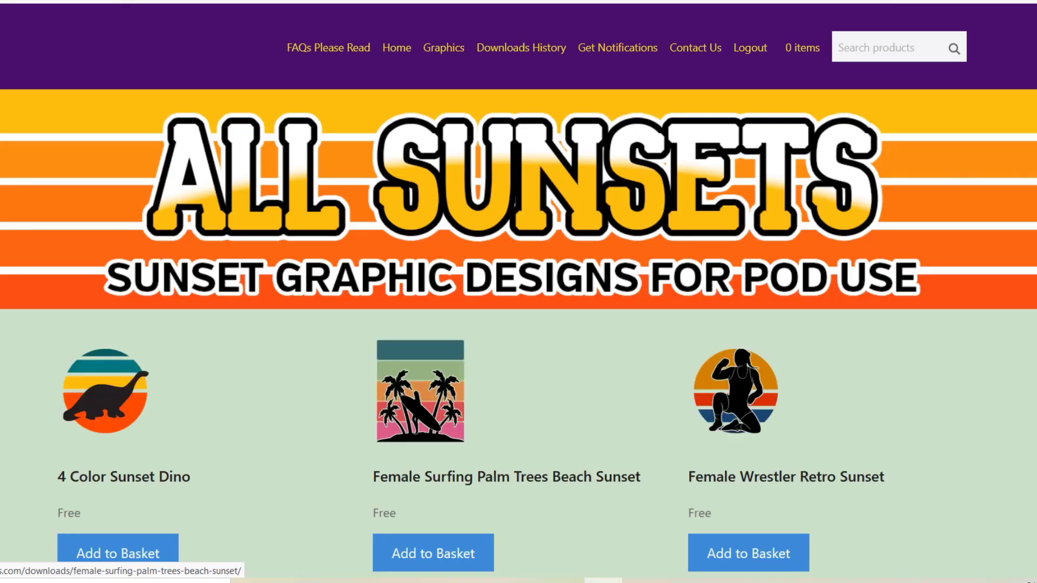
scroll(518, 291, "down", 10)
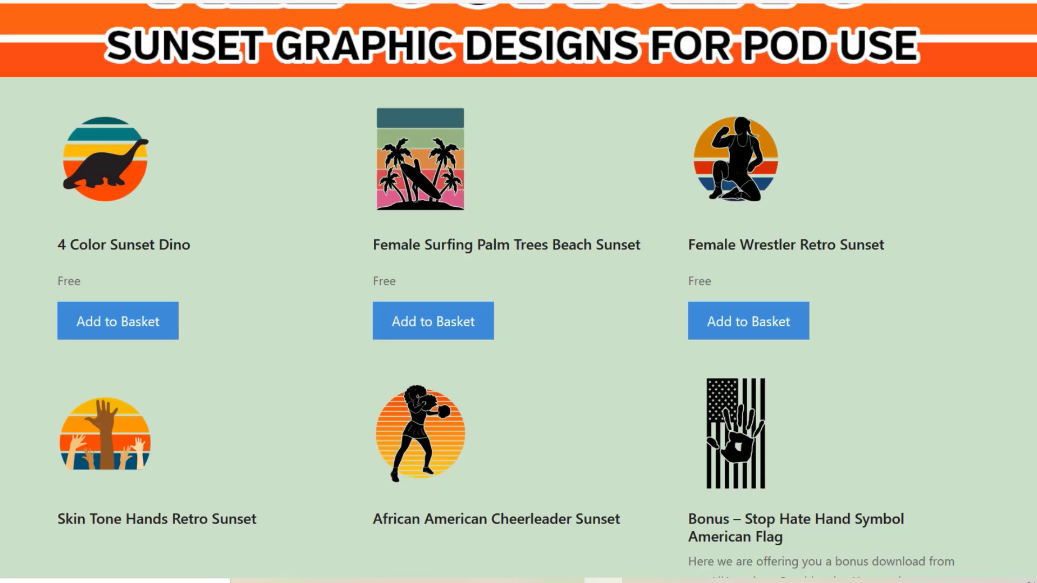
scroll(518, 291, "down", 3)
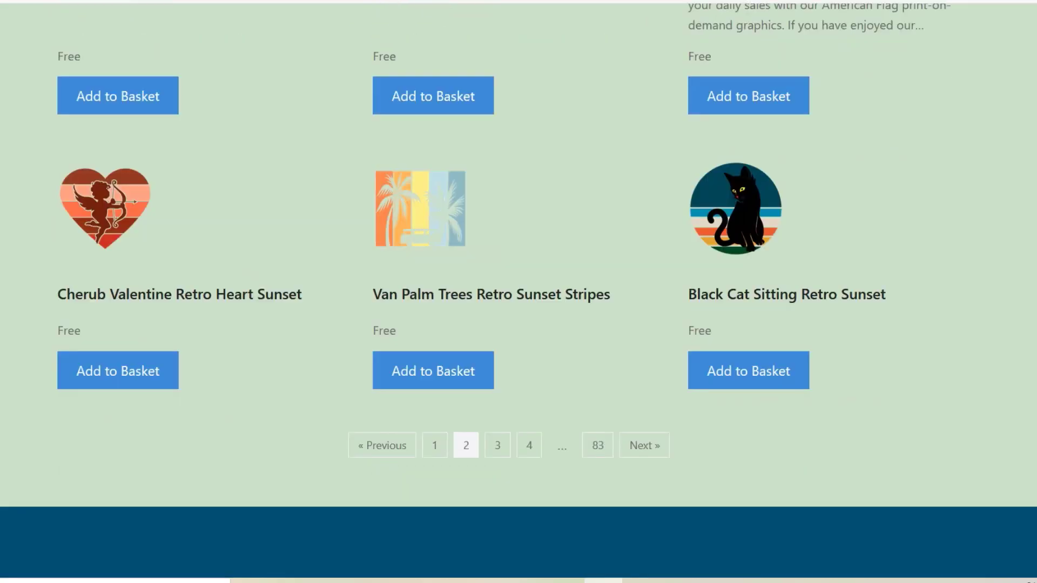
scroll(519, 292, "up", 12)
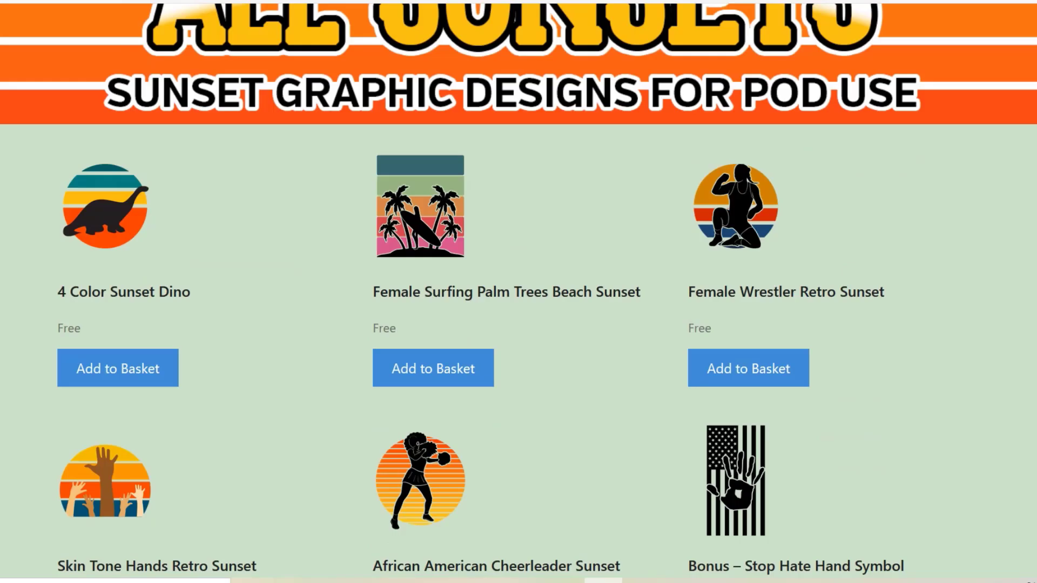
scroll(518, 292, "down", 5)
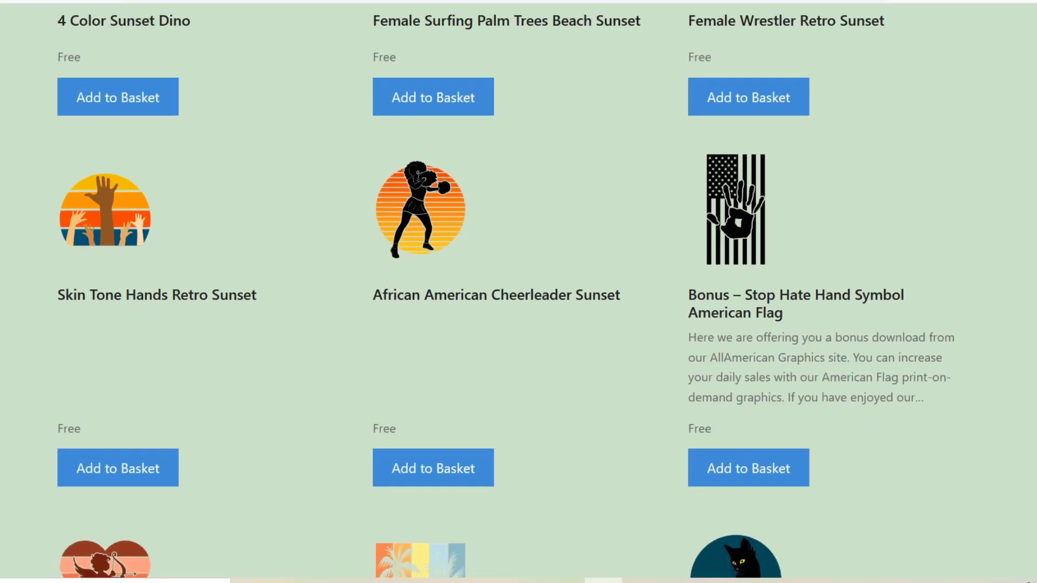
scroll(518, 292, "down", 7)
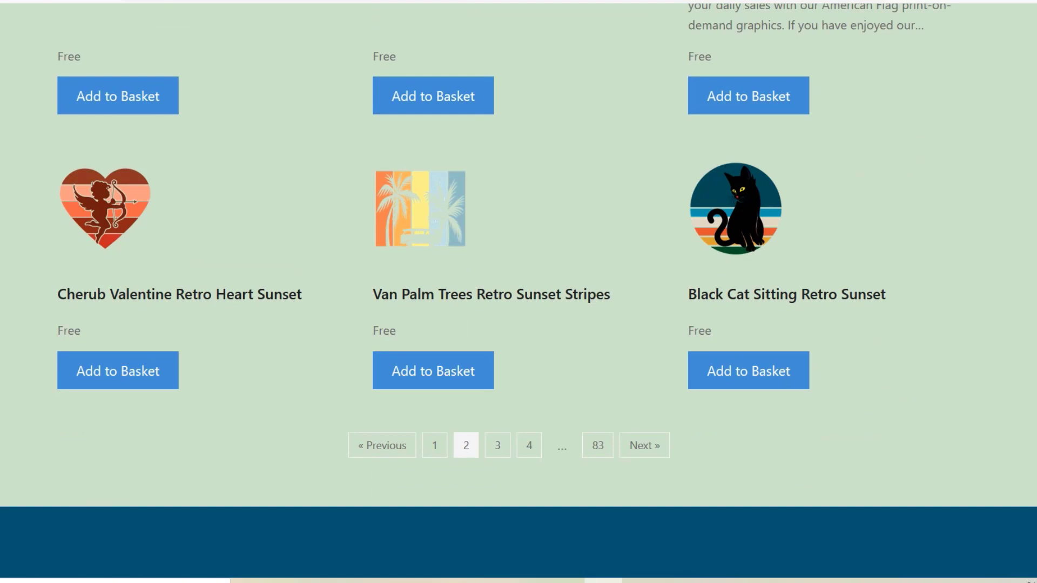
Look through the sunset graphics on page 3 of the catalogue.
left_click(498, 445)
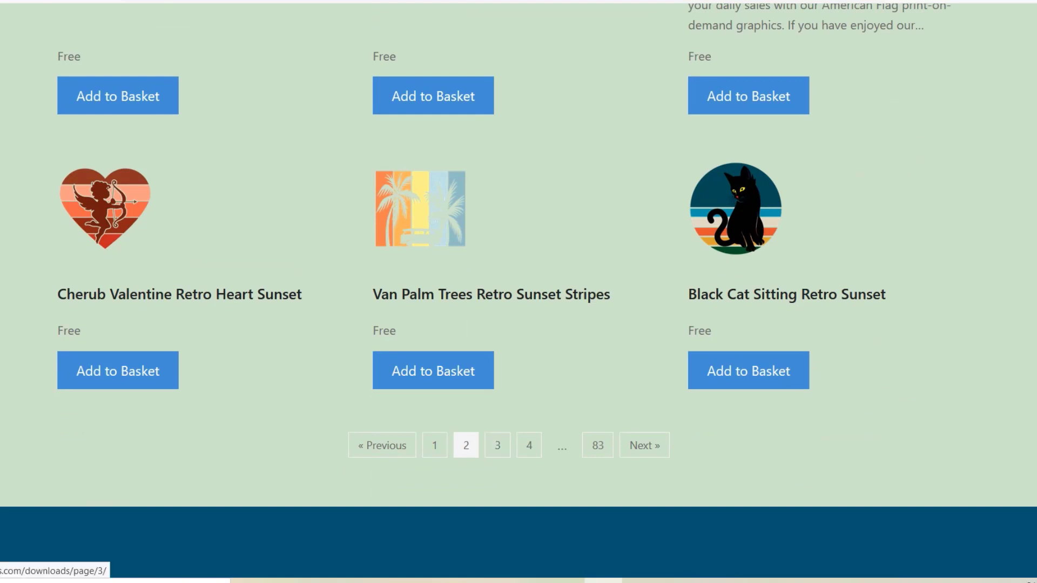
scroll(519, 292, "down", 3)
scroll(518, 291, "down", 9)
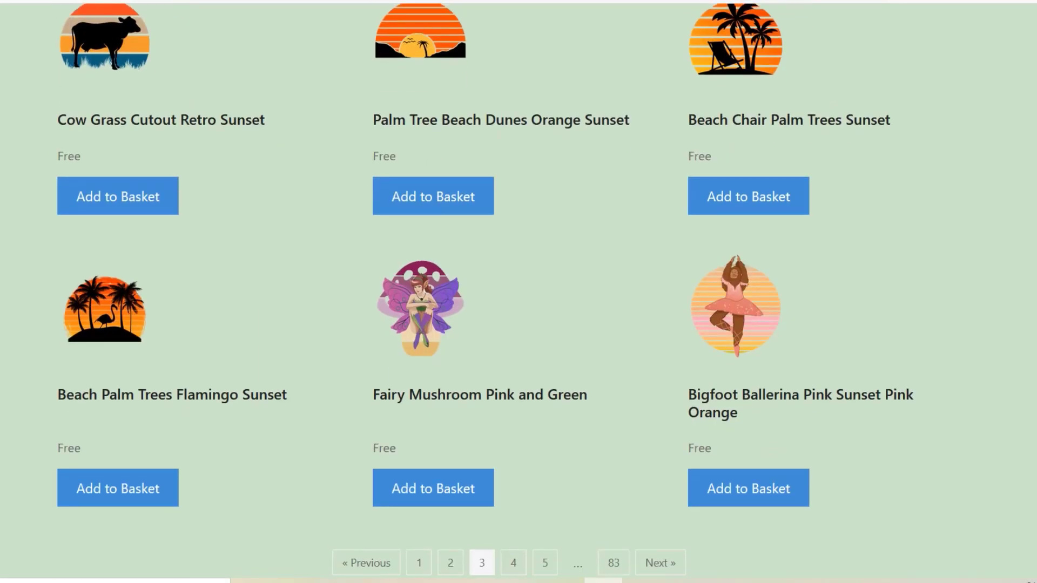
scroll(518, 292, "down", 2)
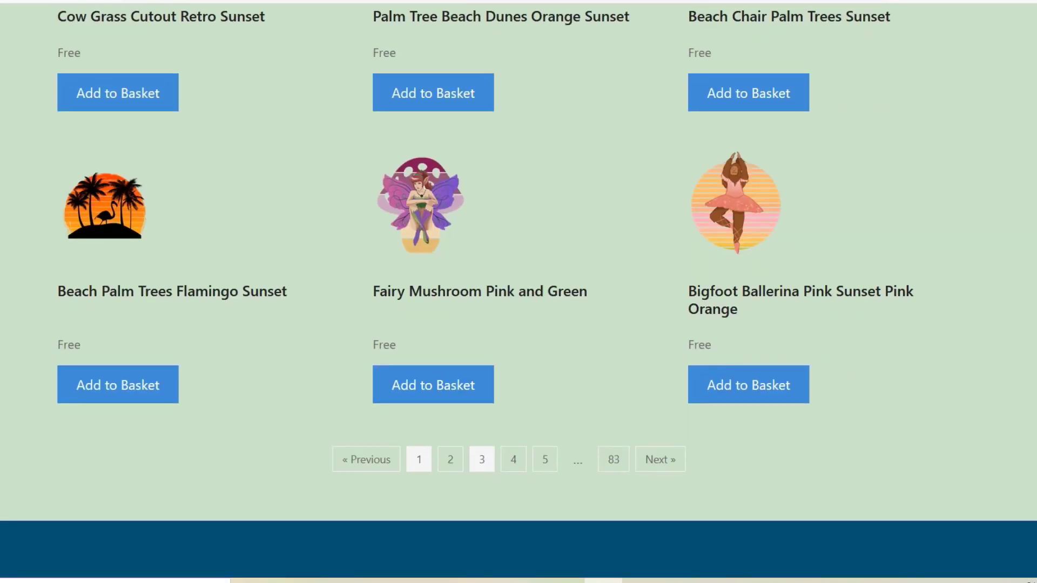
Return to page 1 of the catalogue and add the Surfing Palm Trees Orange Sunset graphic to the basket.
left_click(418, 459)
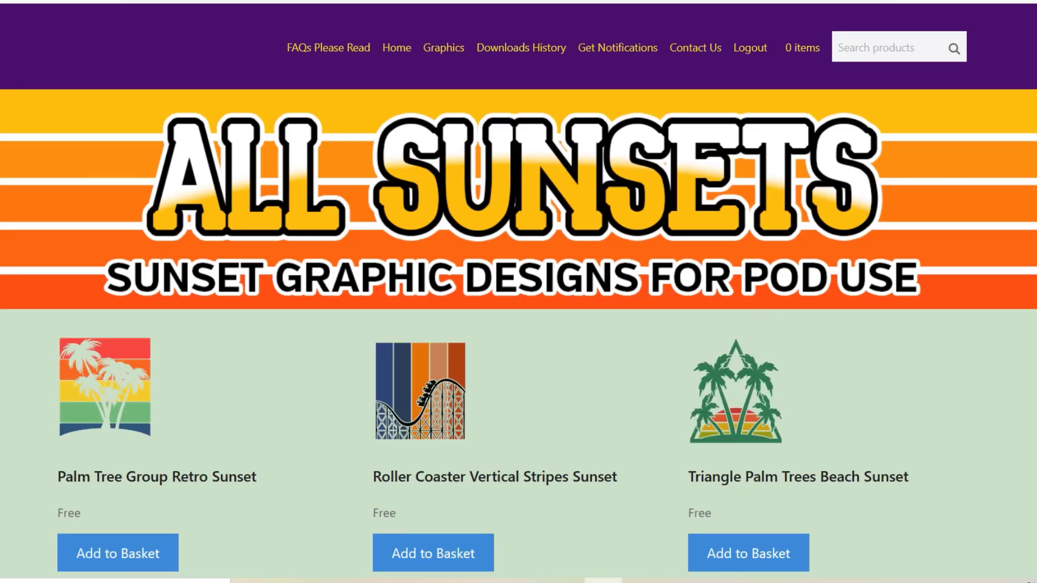
scroll(518, 292, "down", 2)
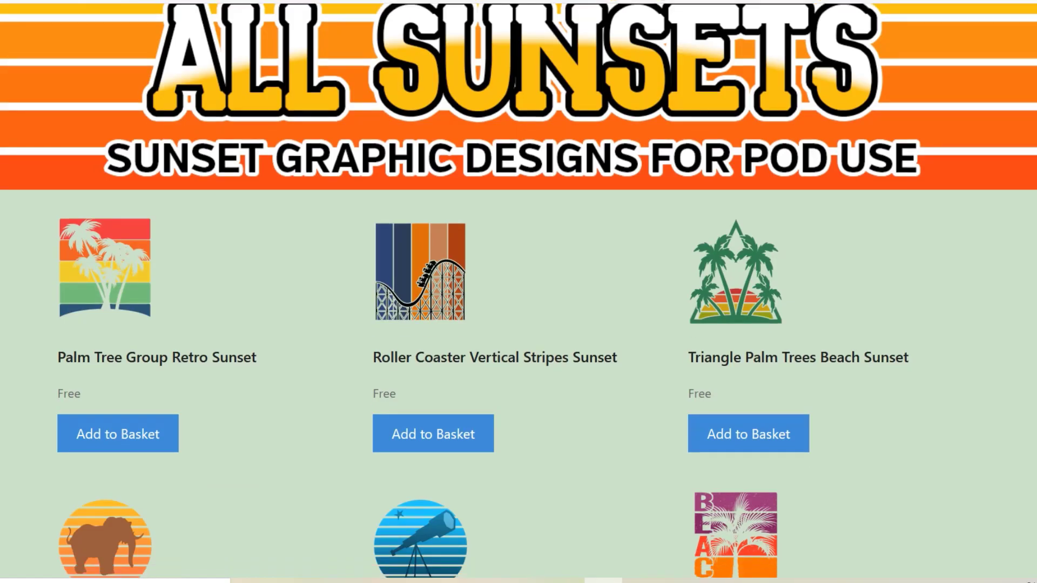
scroll(519, 292, "down", 7)
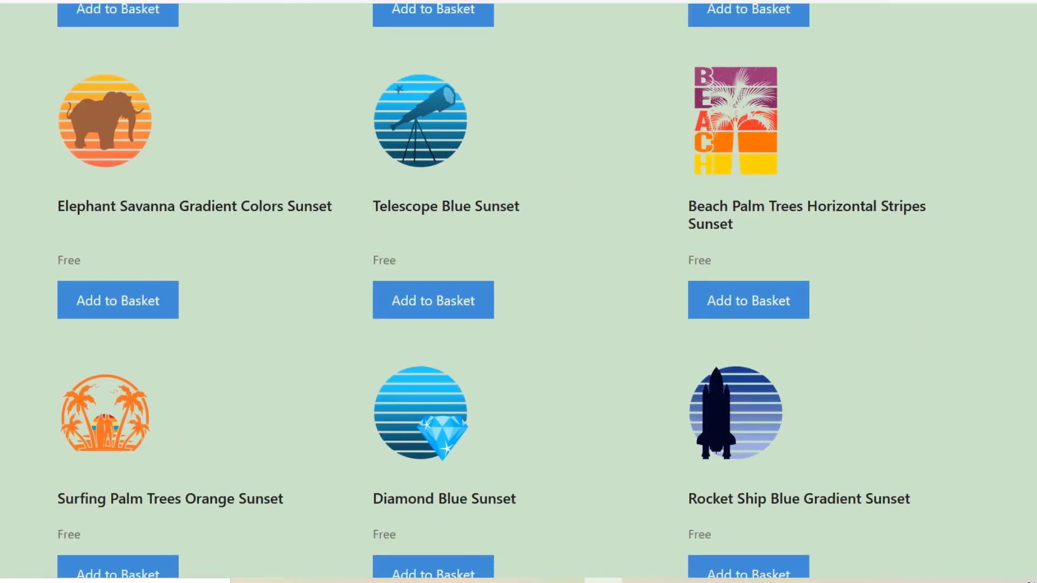
scroll(519, 292, "down", 1)
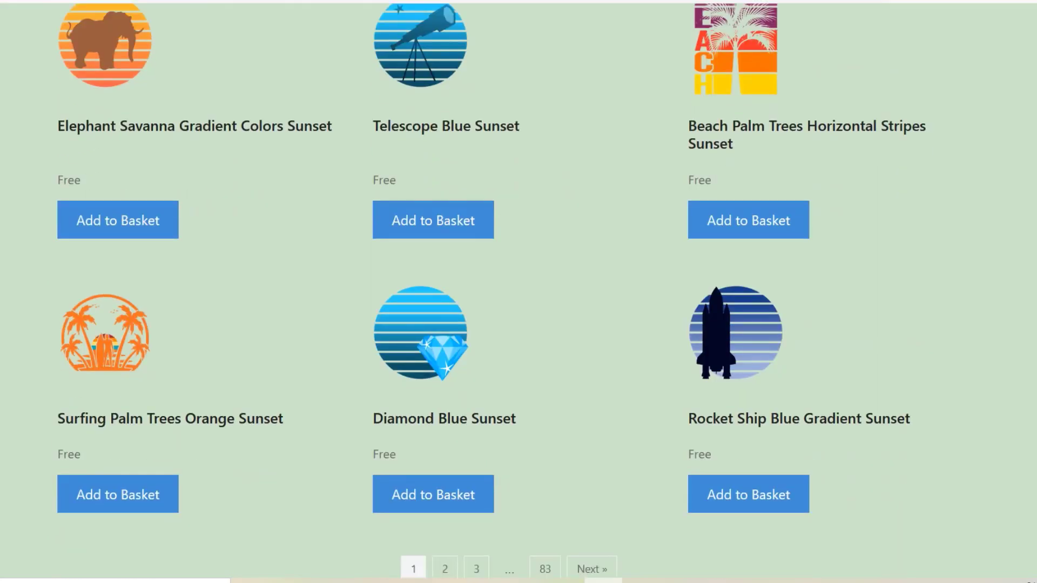
scroll(518, 291, "up", 5)
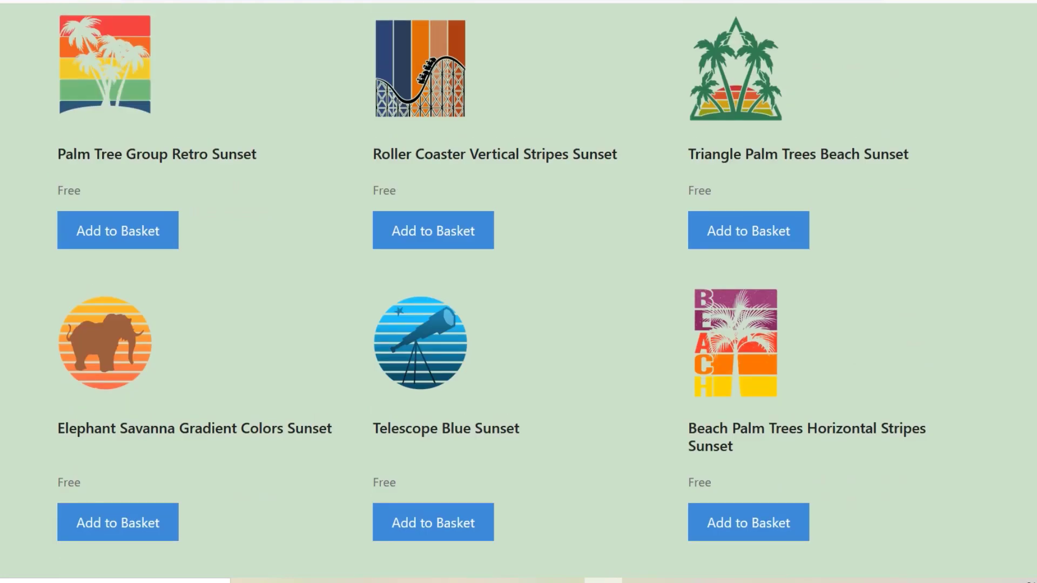
scroll(519, 292, "up", 1)
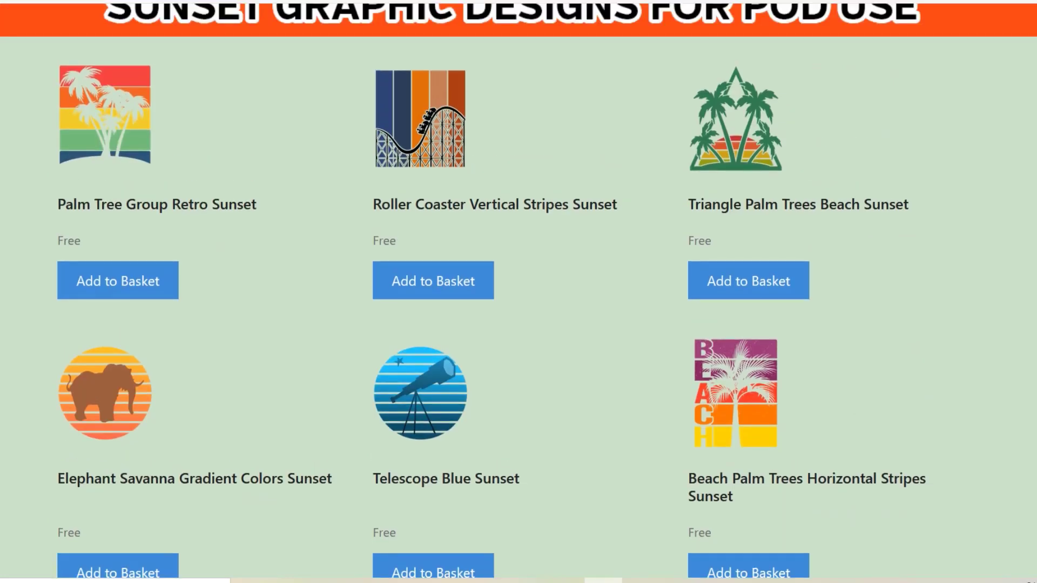
scroll(519, 292, "down", 6)
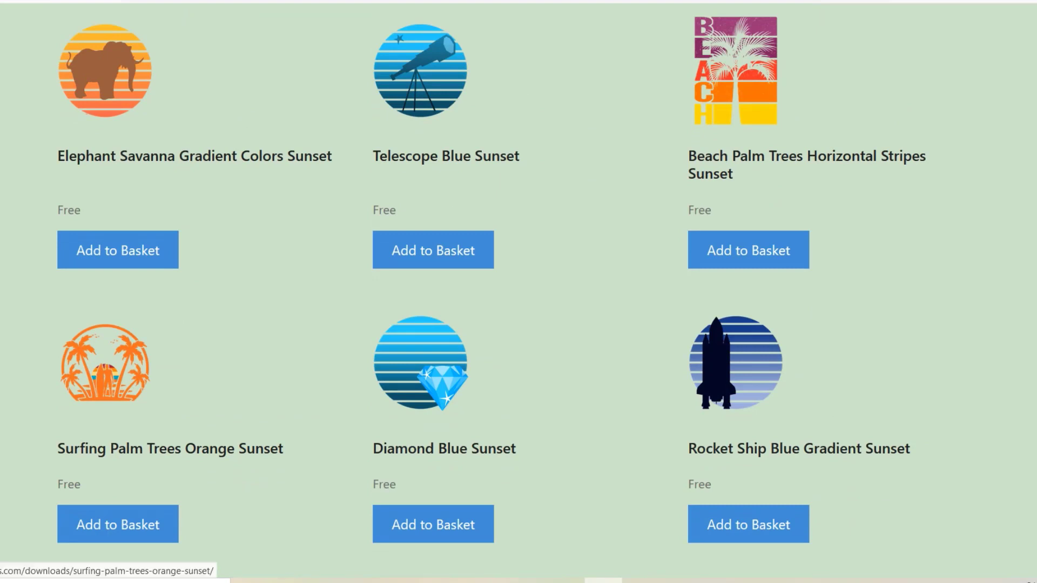
left_click(118, 524)
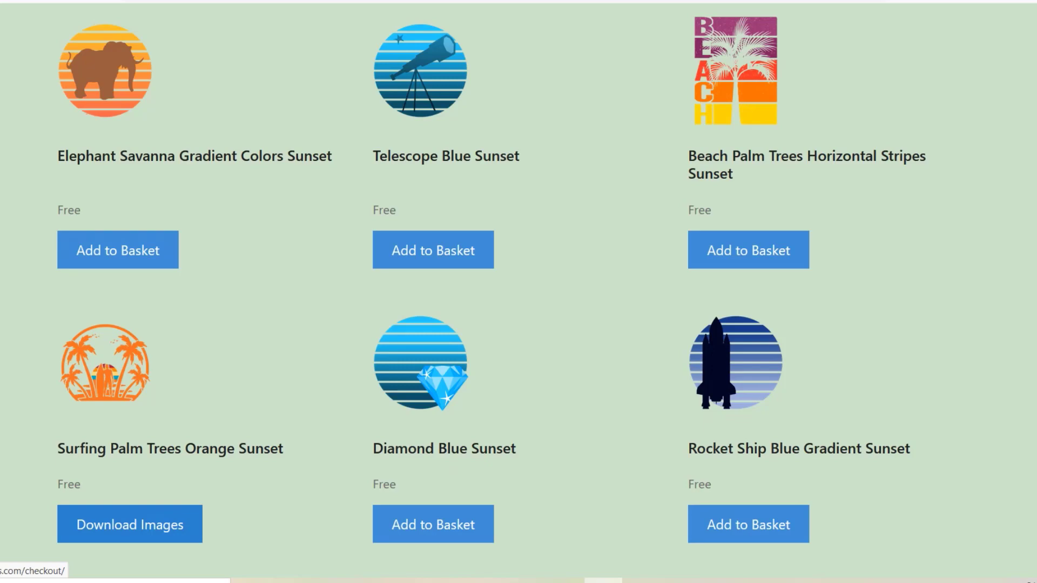
Check out the basket, agreeing to the terms and completing the free download of the graphic.
left_click(130, 524)
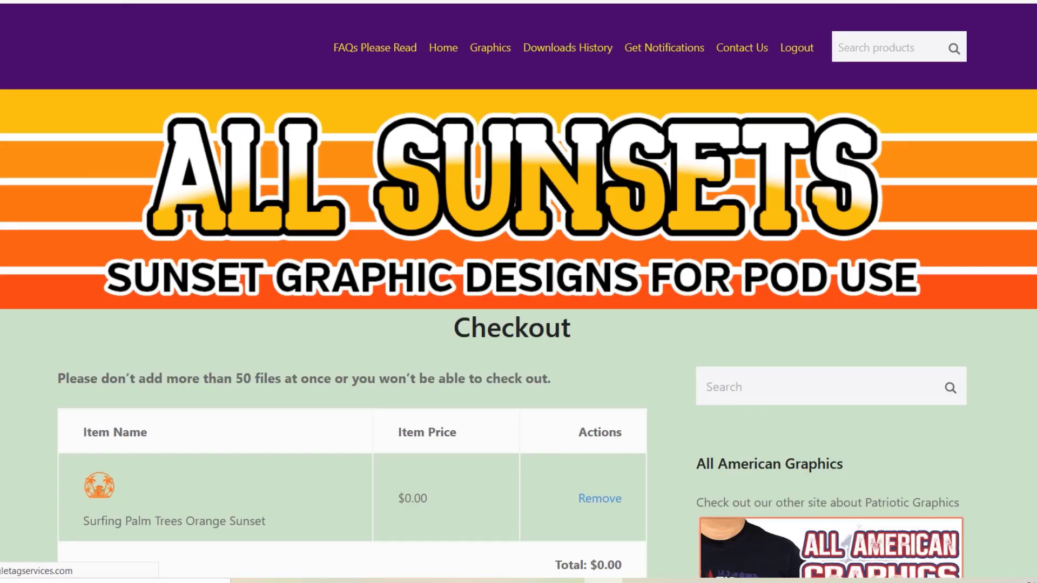
scroll(519, 291, "down", 5)
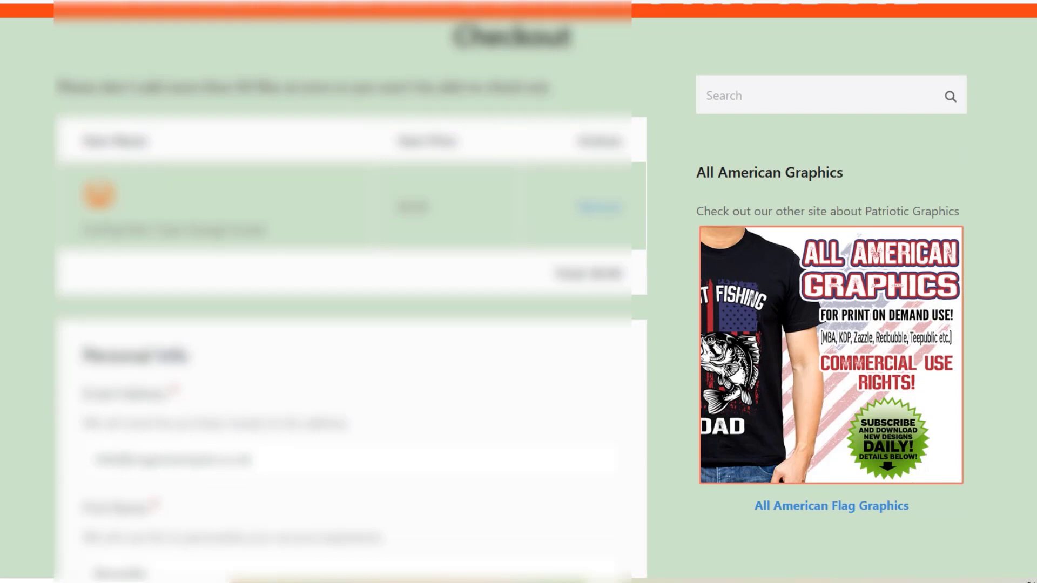
scroll(519, 292, "down", 10)
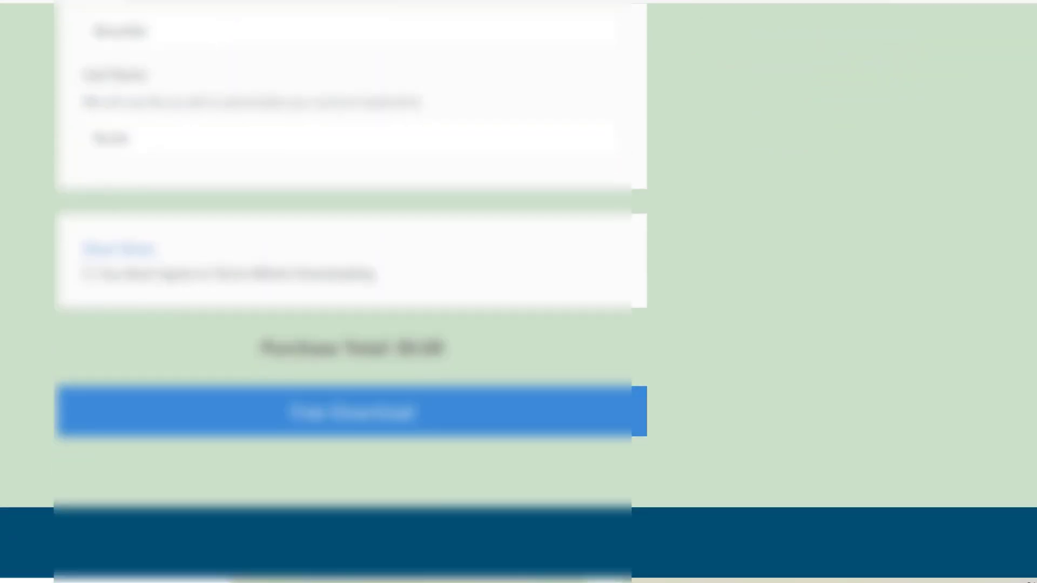
left_click(88, 274)
left_click(350, 412)
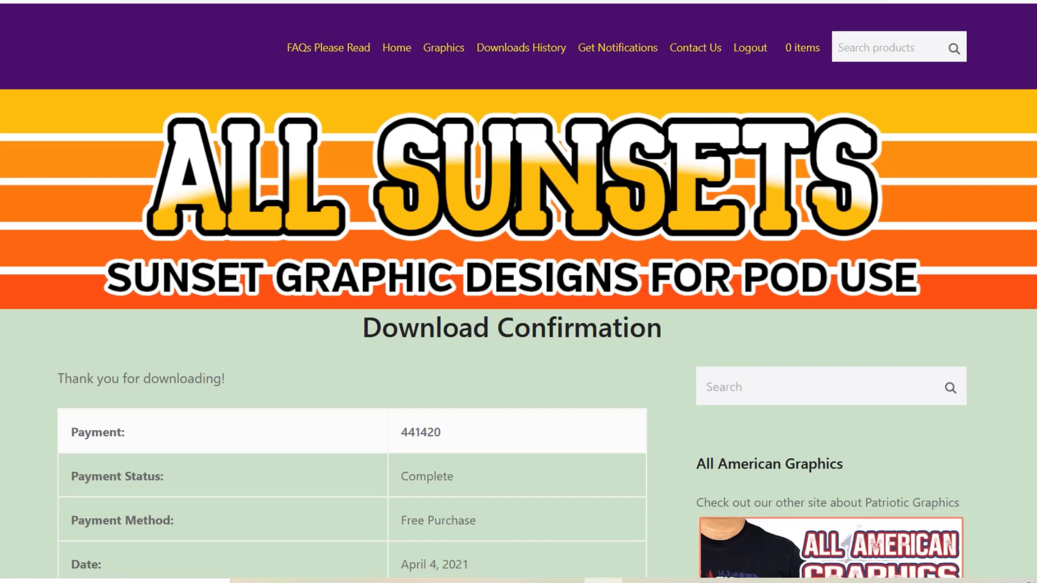
scroll(518, 292, "down", 8)
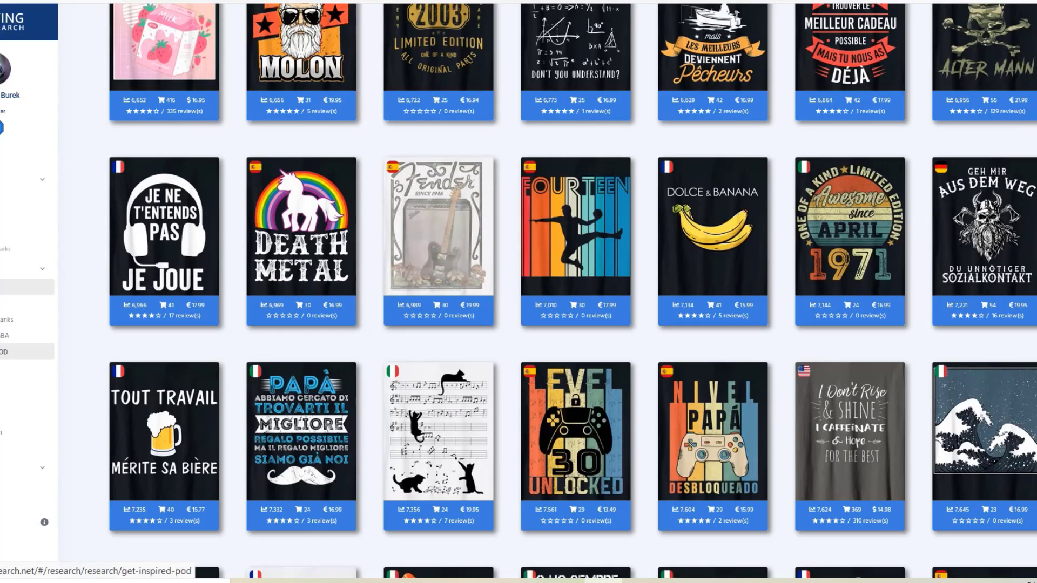
Run a niche analysis for the search term "surfing" on T-shirts in the United States marketplace.
left_click(27, 399)
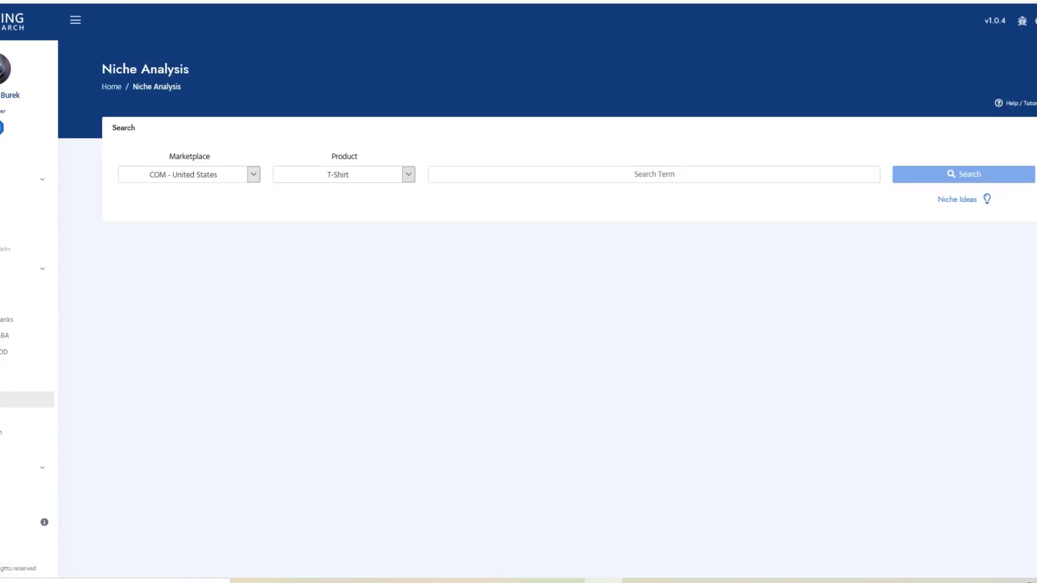
left_click(653, 174)
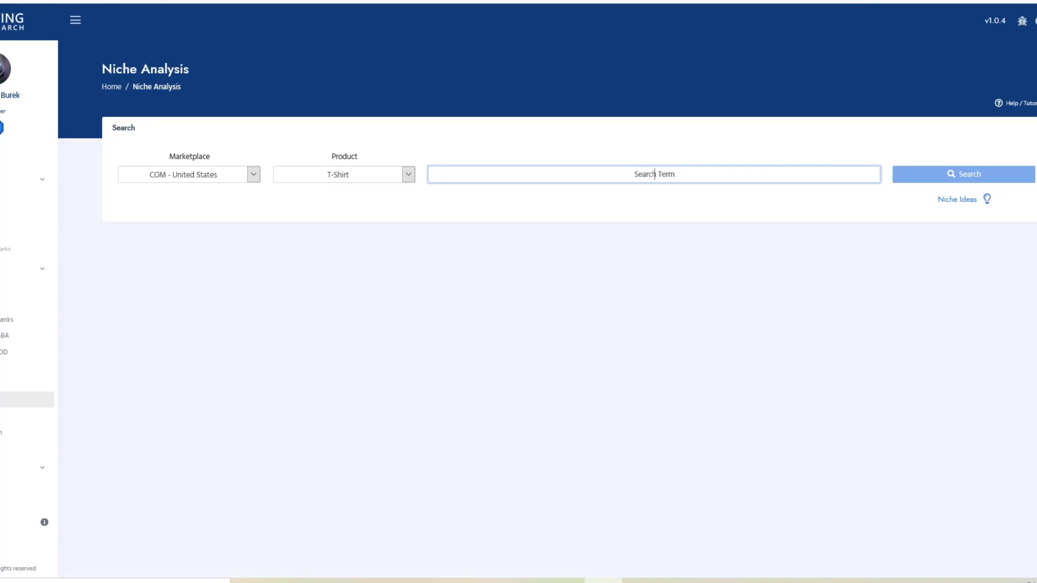
type("nu")
key("BackSpace")
key("BackSpace")
type("su")
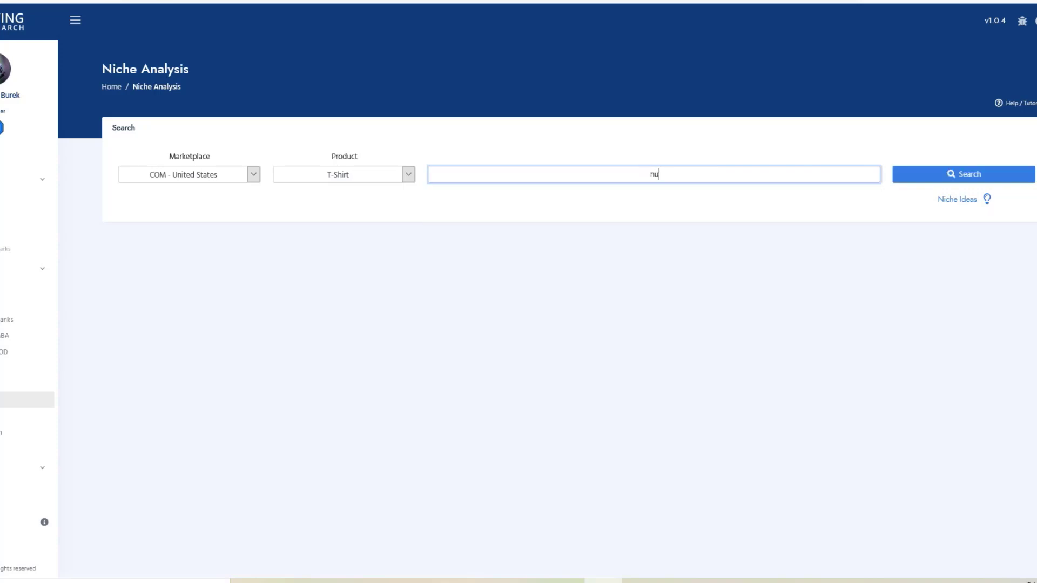
type("rfing")
key("Return")
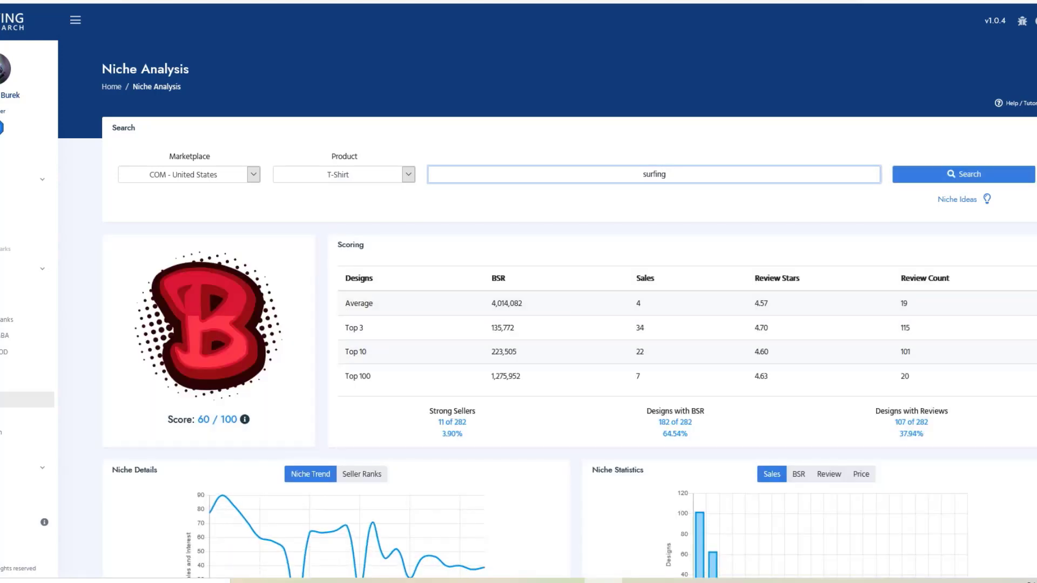
Show the scoring details that explain the surfing niche's grade.
left_click(245, 419)
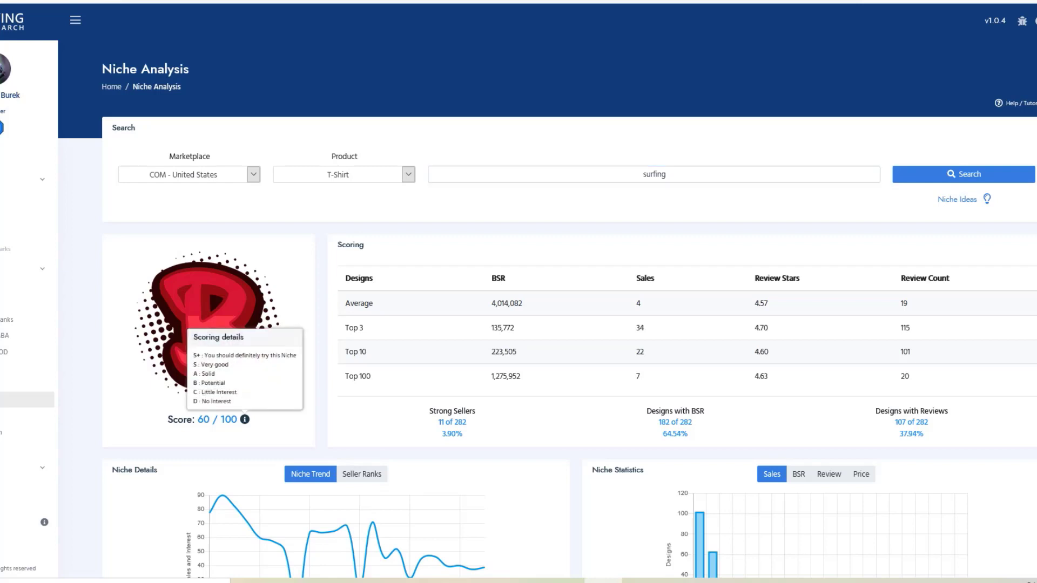
double_click(213, 383)
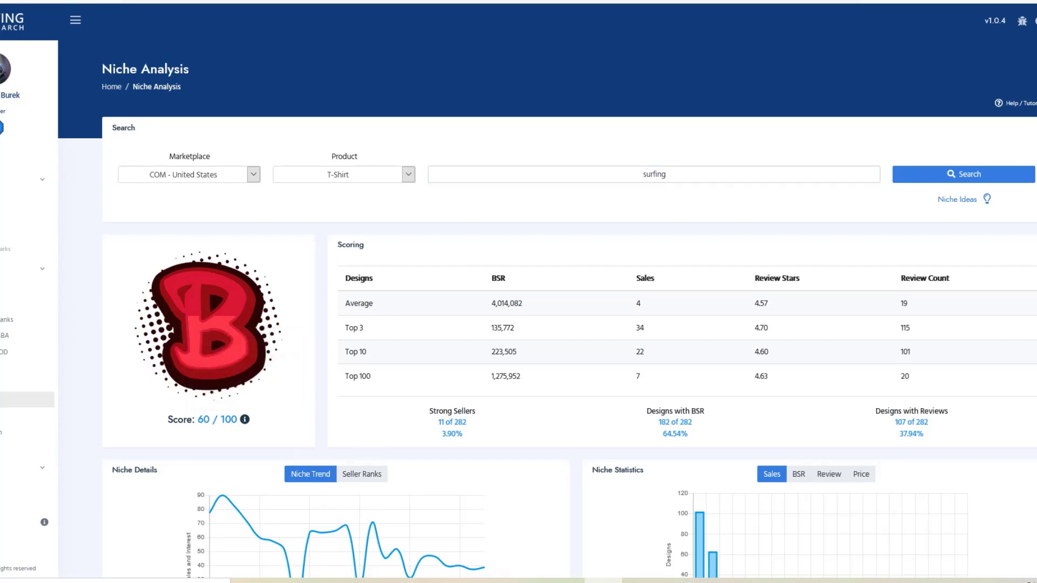
left_click(245, 419)
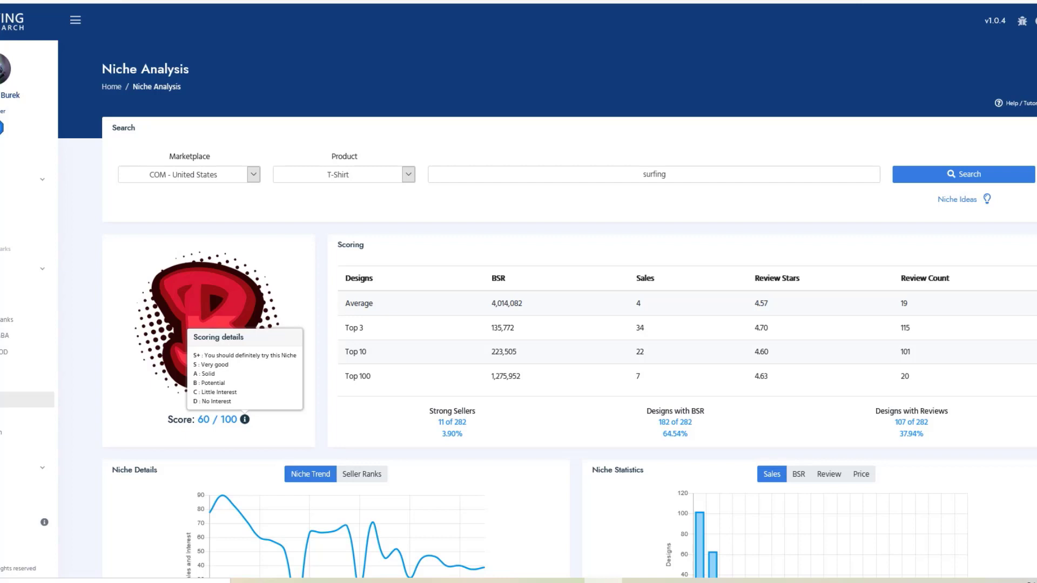
Examine the surfing niche's trend, sales statistics, focus keywords, best sellers and design comparison.
scroll(540, 292, "down", 3)
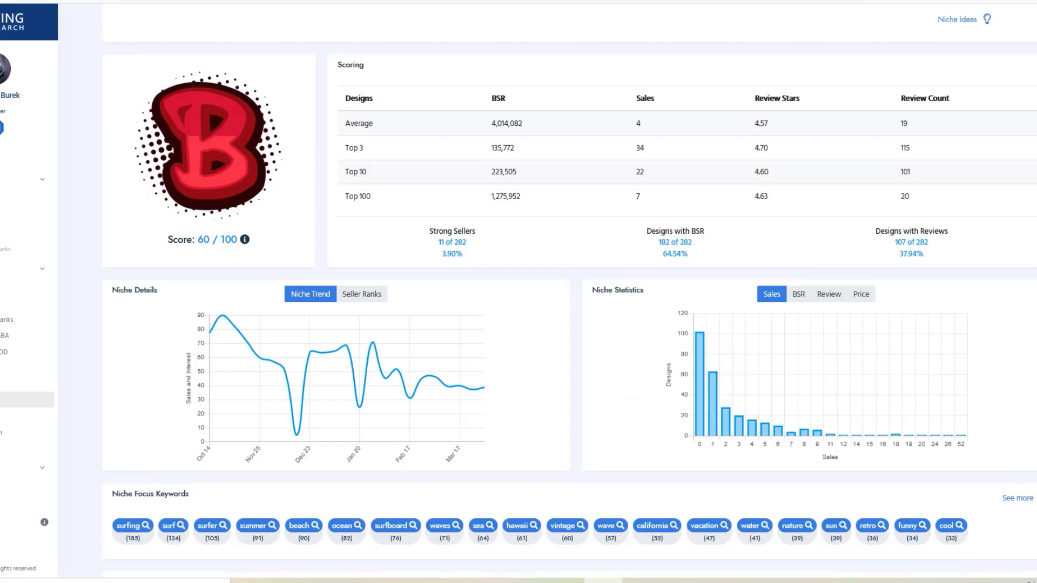
scroll(570, 303, "down", 7)
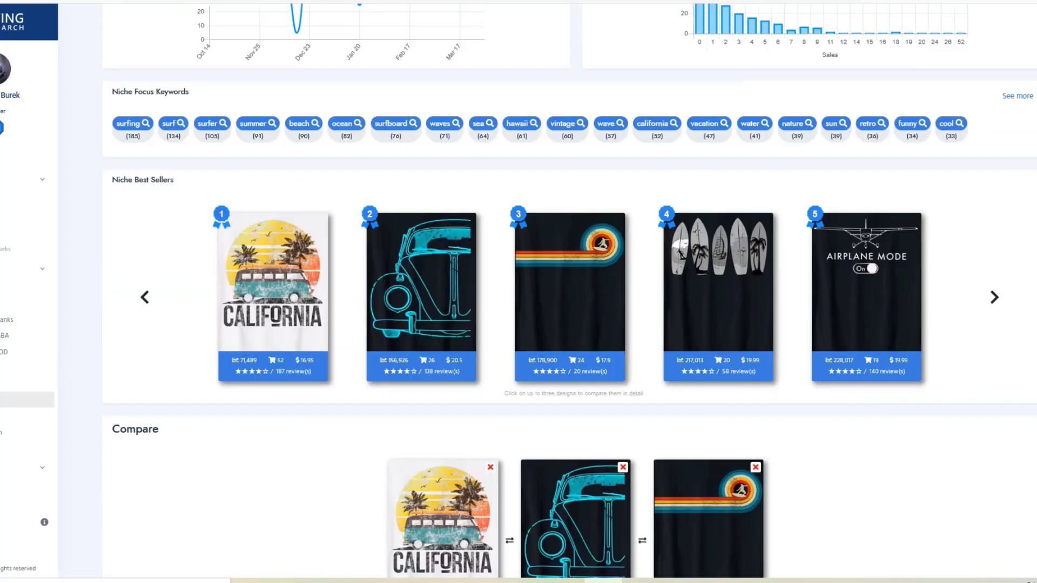
scroll(570, 303, "down", 2)
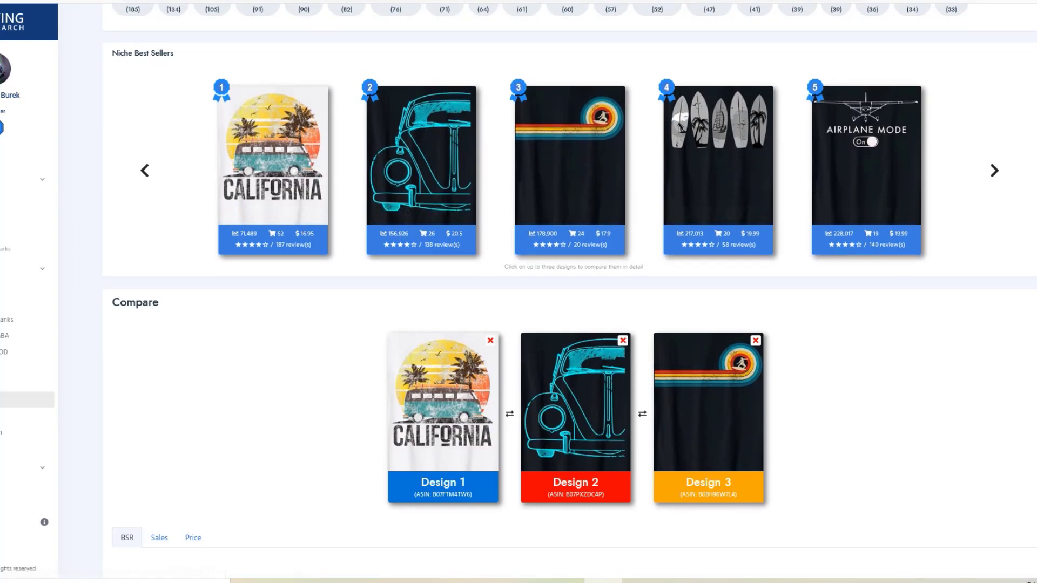
scroll(570, 291, "down", 3)
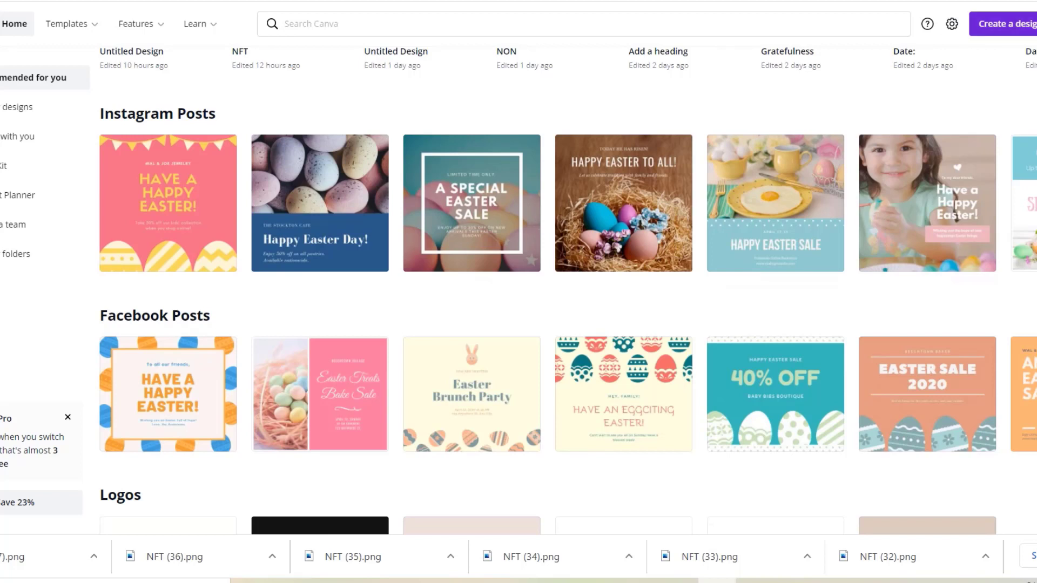
In Canva, create a blank 4500 × 5400 px design and place the uploaded orange surfing palm trees graphic on it.
left_click(1004, 24)
left_click(948, 348)
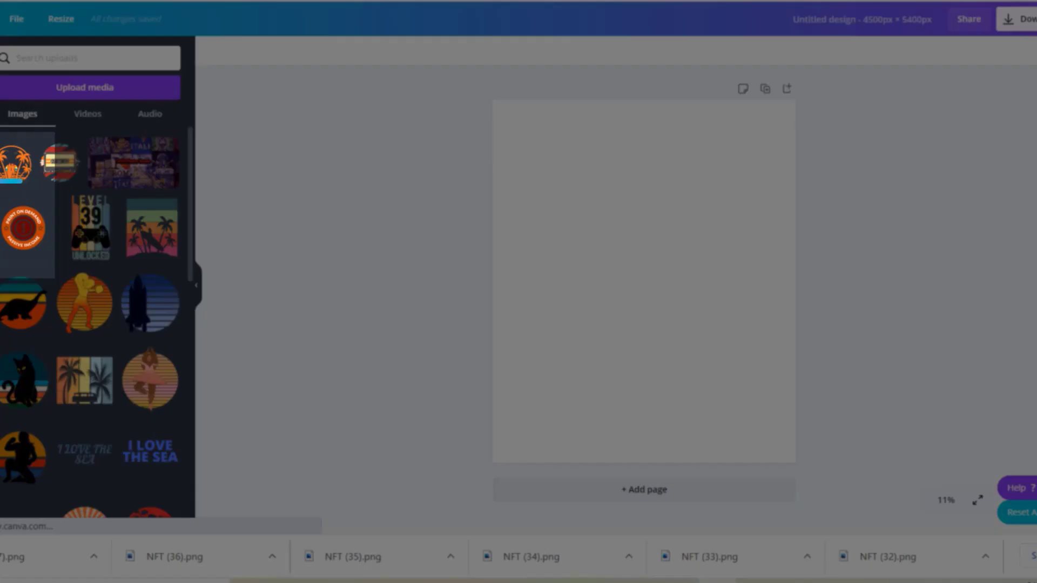
left_click(13, 163)
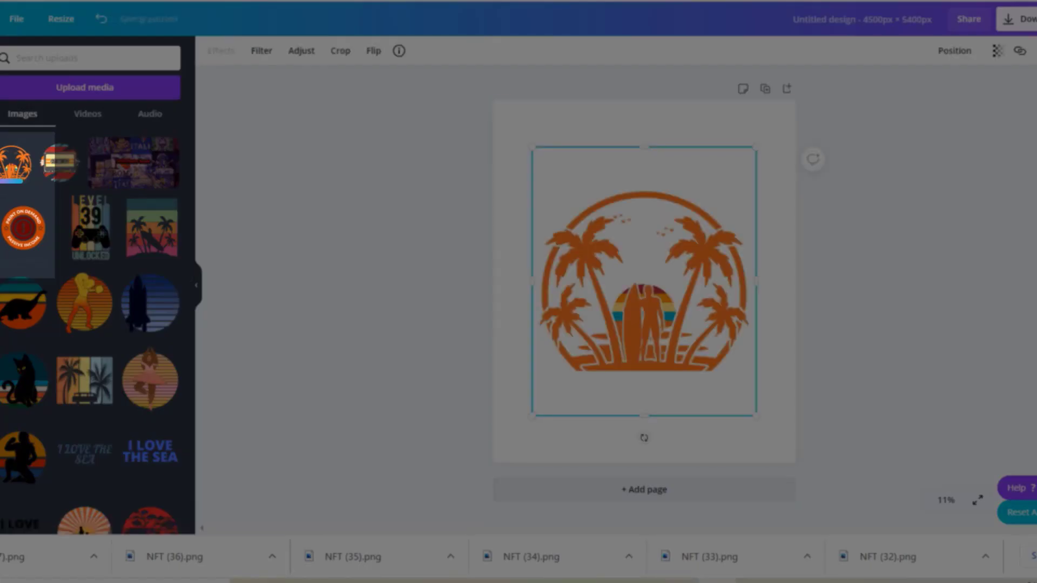
Crop the empty margins off all four sides of the orange palm tree surfing graphic.
left_click_drag(643, 147, 644, 179)
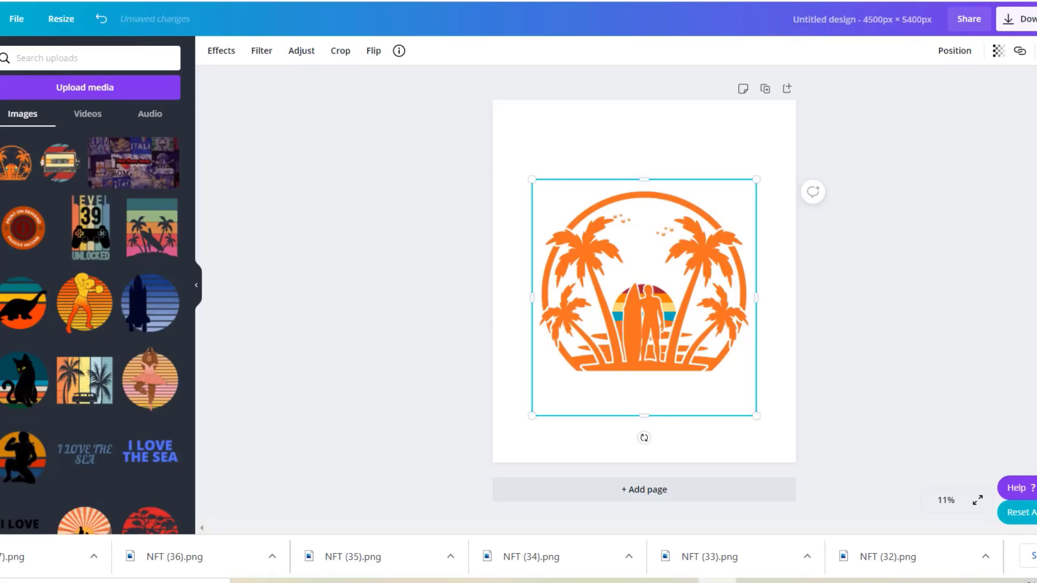
right_click(652, 272)
left_click_drag(644, 416, 643, 381)
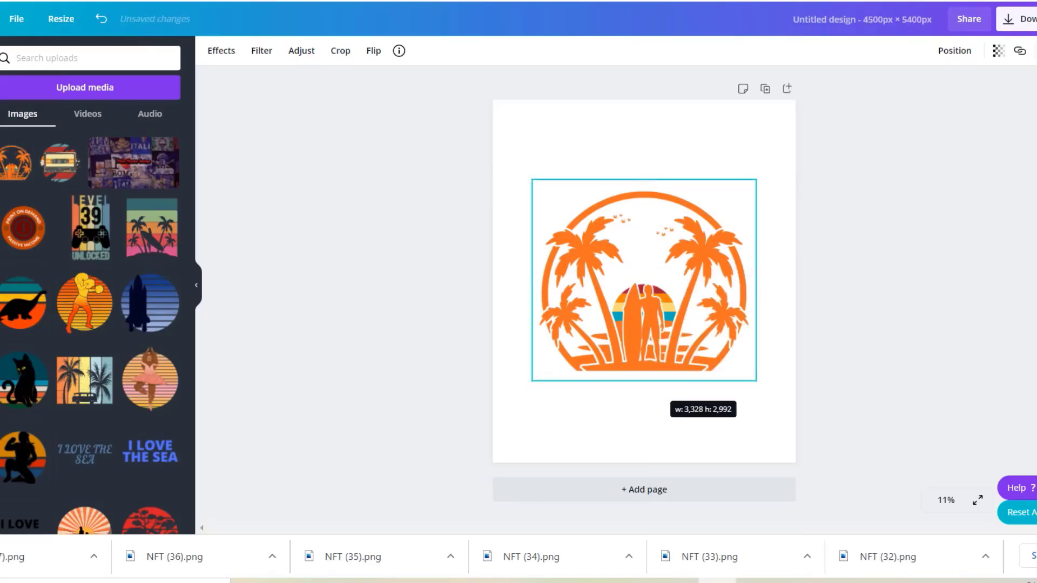
left_click(648, 421)
left_click(644, 279)
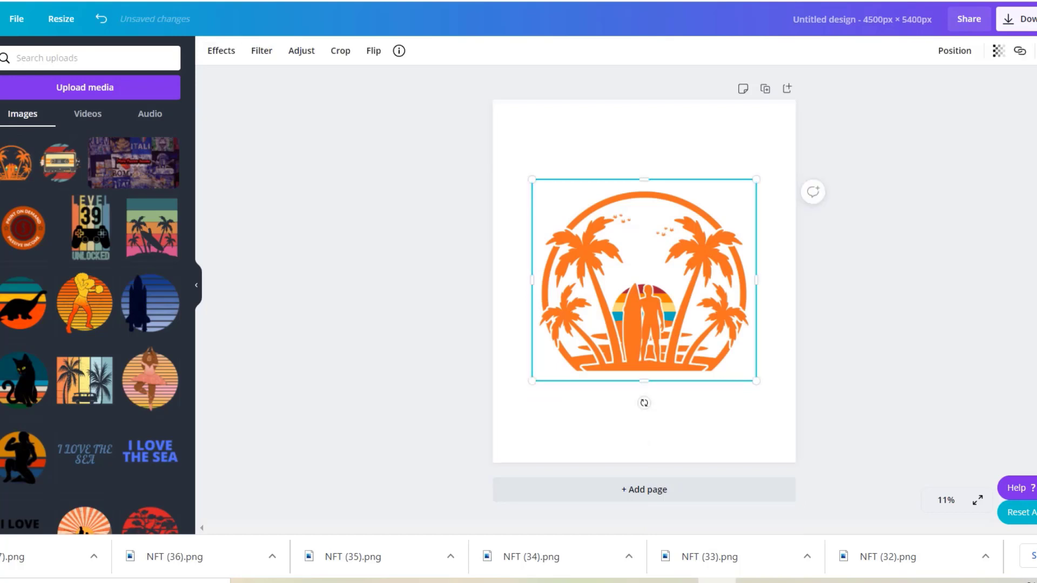
left_click_drag(643, 178, 643, 186)
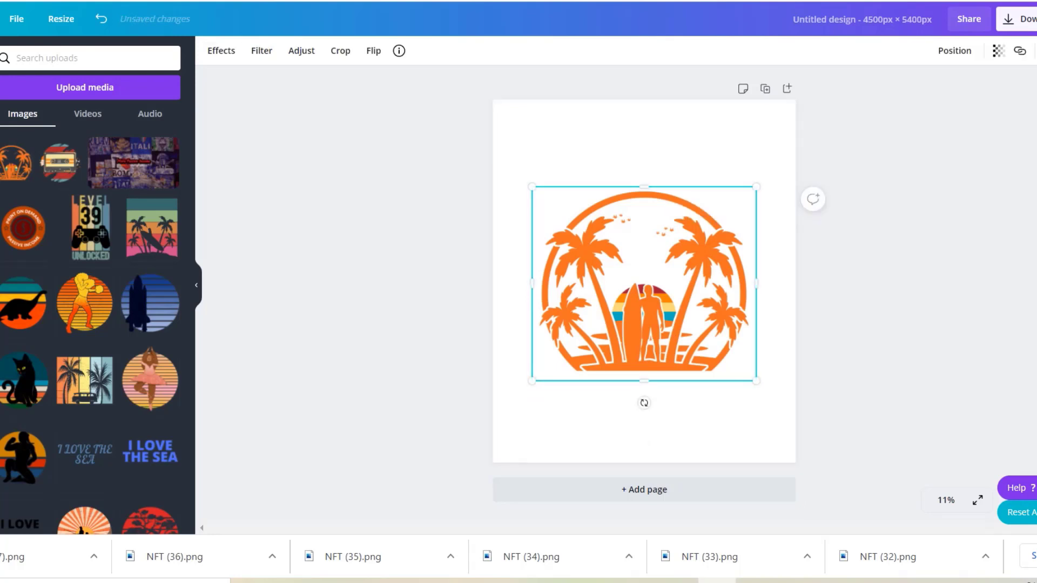
left_click_drag(644, 381, 643, 376)
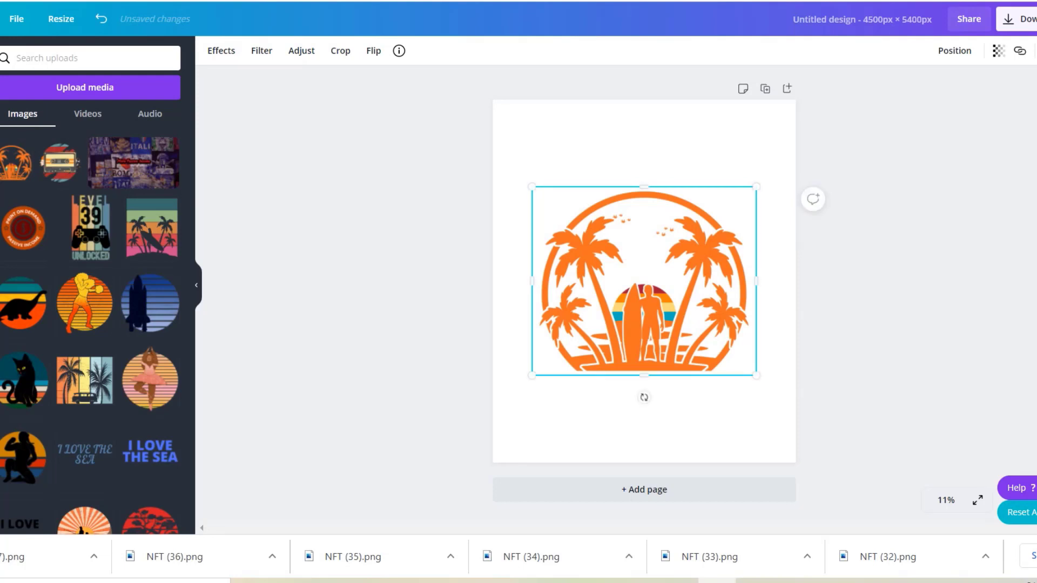
left_click_drag(532, 281, 534, 281)
key("Escape")
left_click(645, 281)
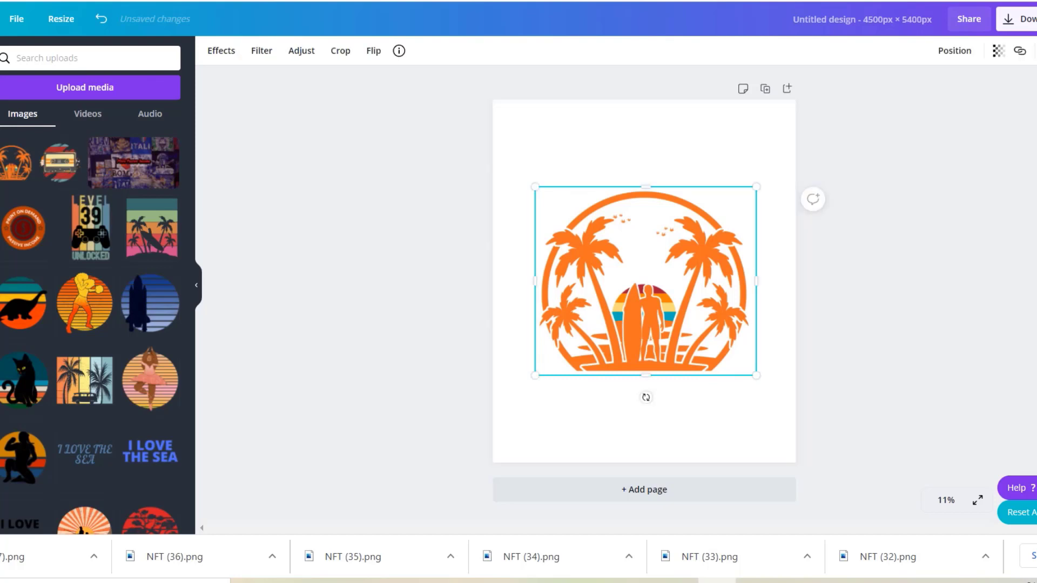
left_click_drag(756, 281, 756, 280)
key("Escape")
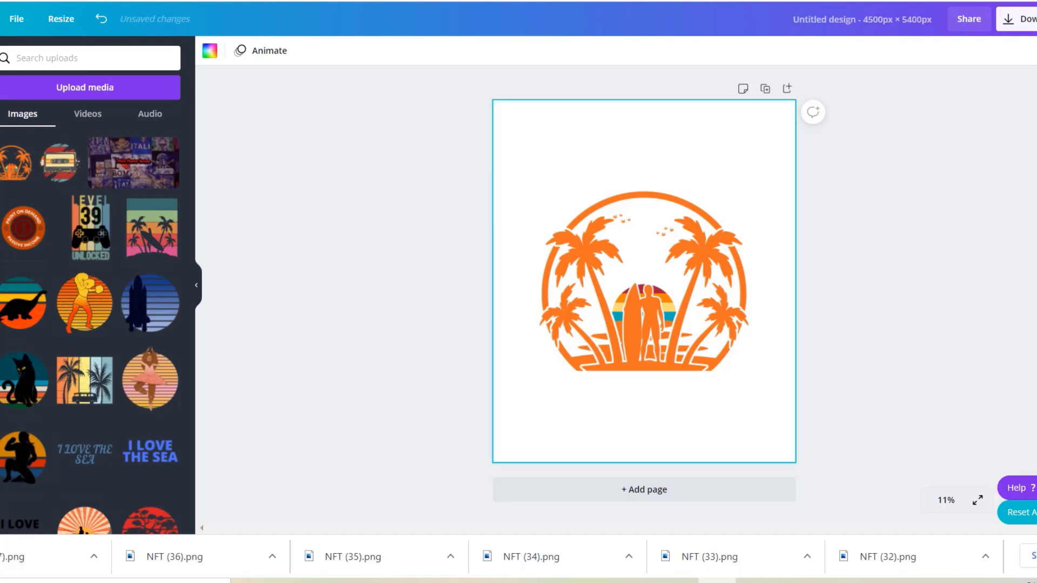
Set the page background colour to black.
left_click(209, 50)
left_click(8, 289)
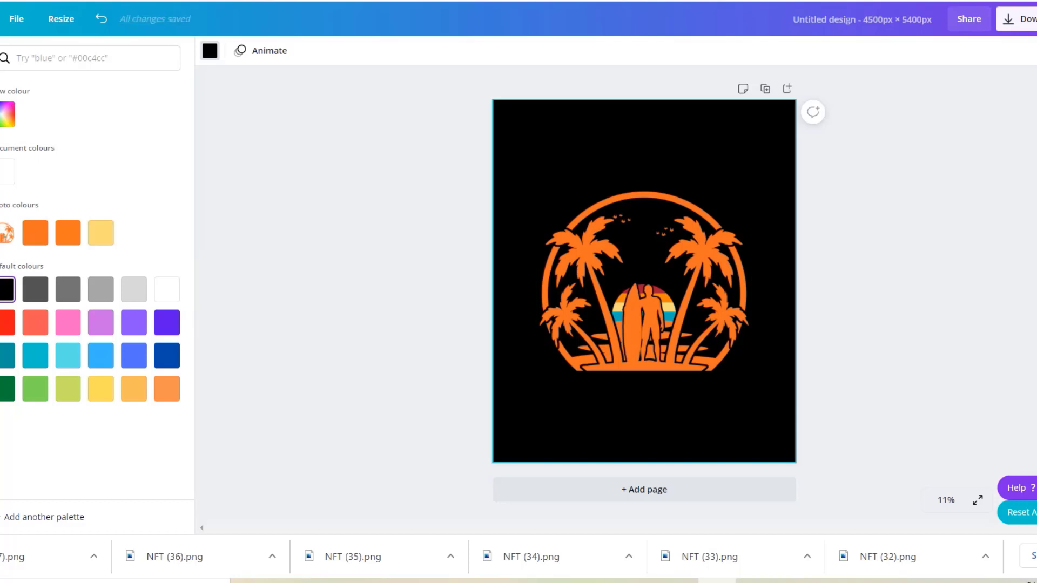
key("Escape")
Add a heading near the top of the page with the text "SURFER LEGENDS WERE BORN IN".
left_click(644, 281)
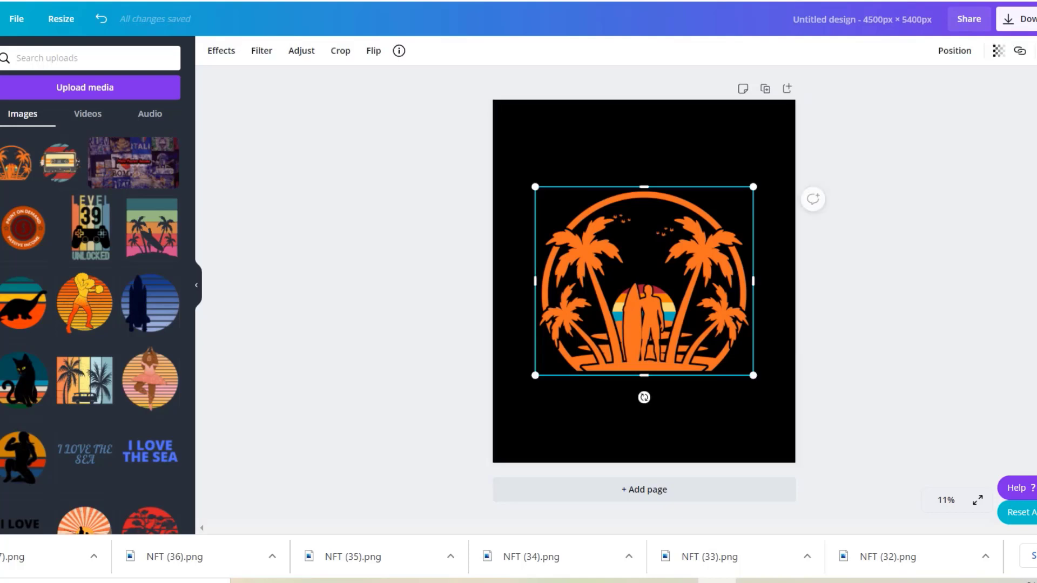
left_click(2, 271)
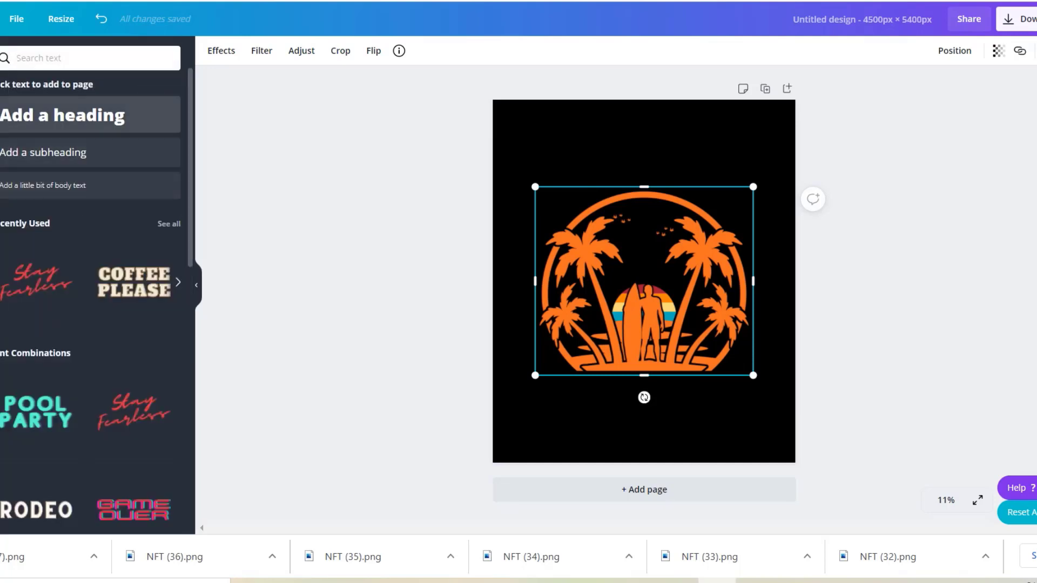
left_click(62, 115)
left_click_drag(643, 418, 644, 151)
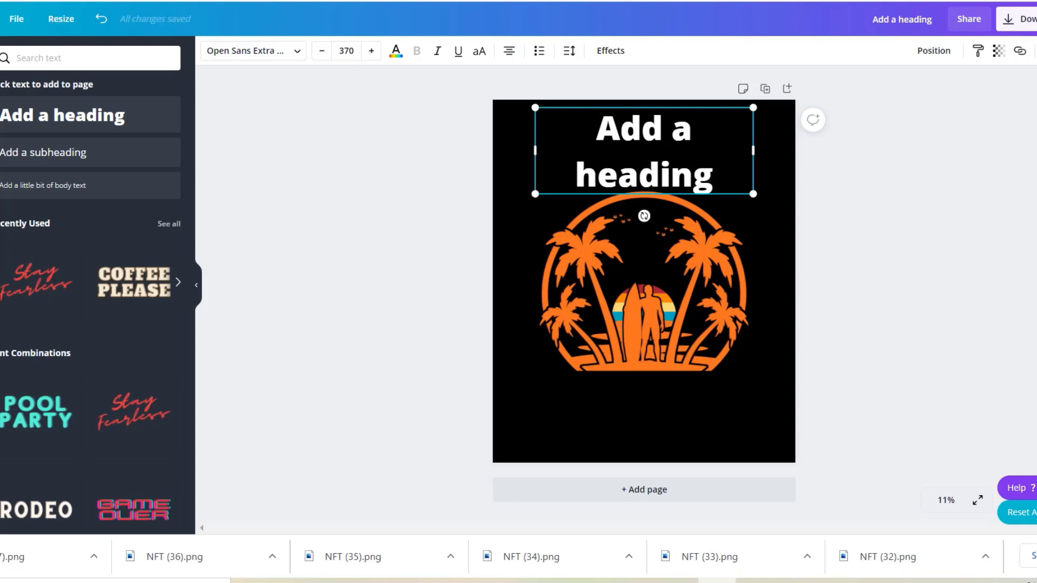
left_click(643, 150)
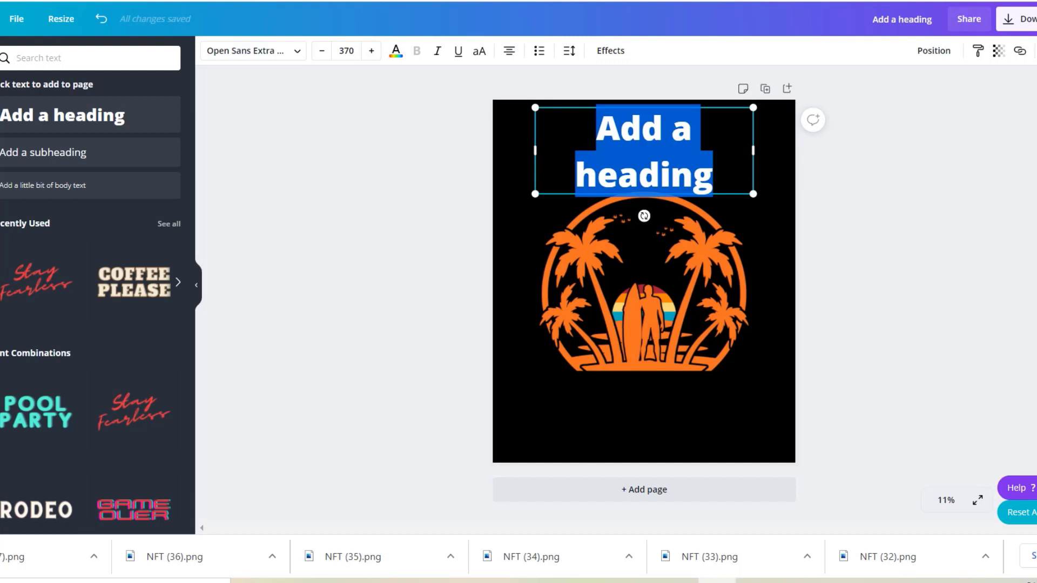
type("S")
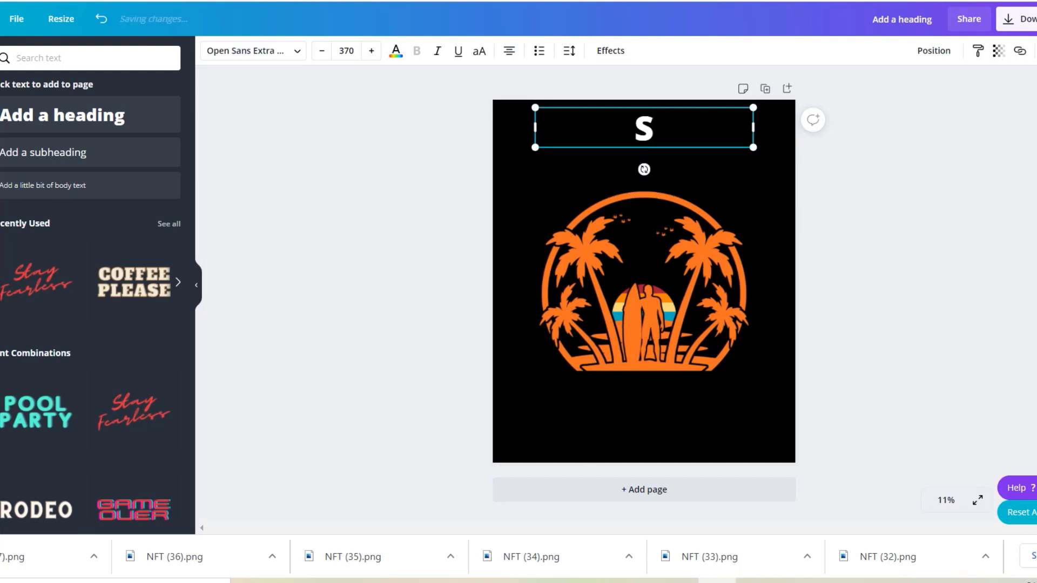
type("URFER LEGENDS")
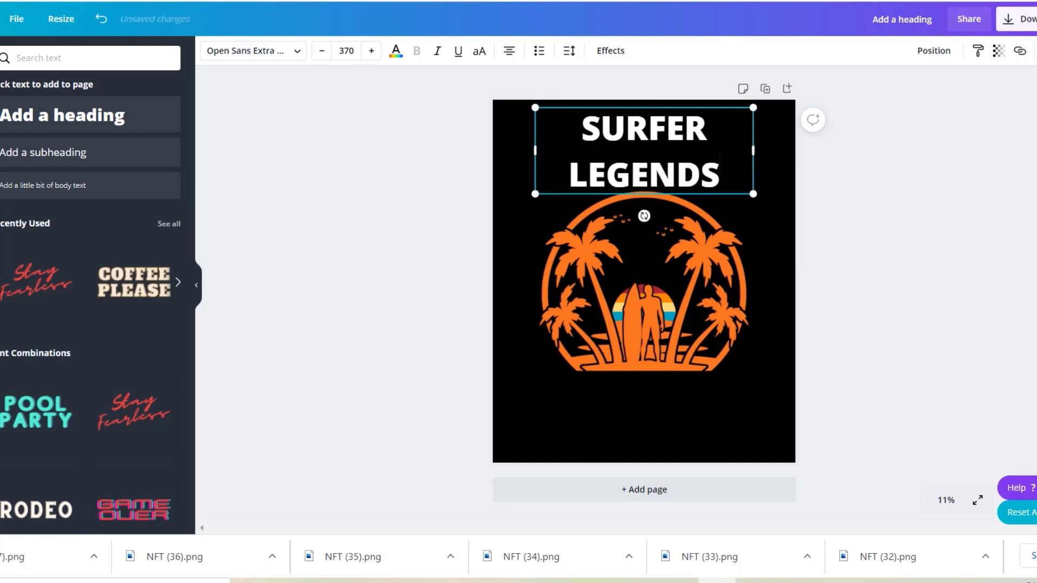
type(" WERE BORN IN")
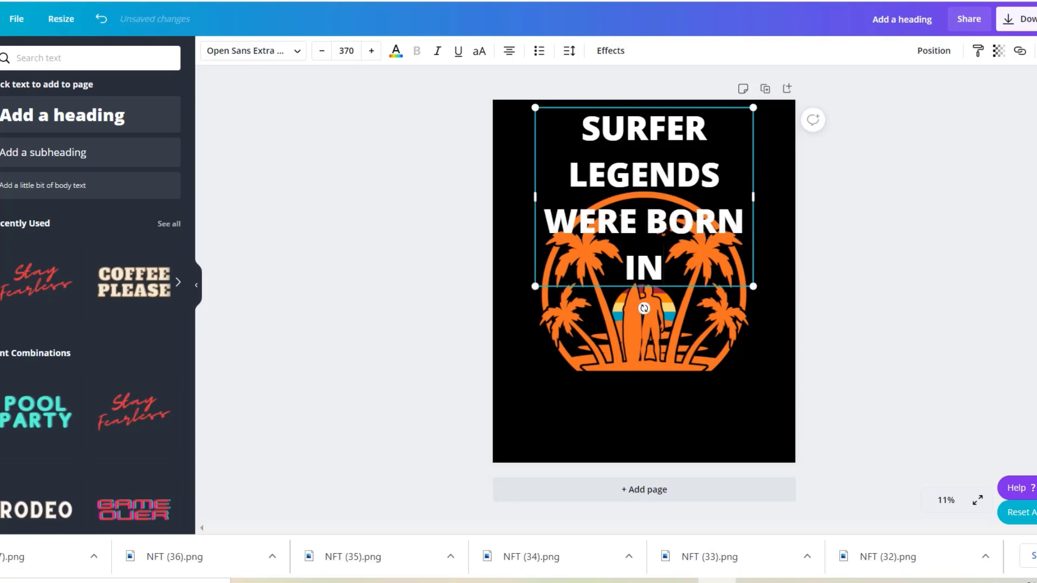
key("Escape")
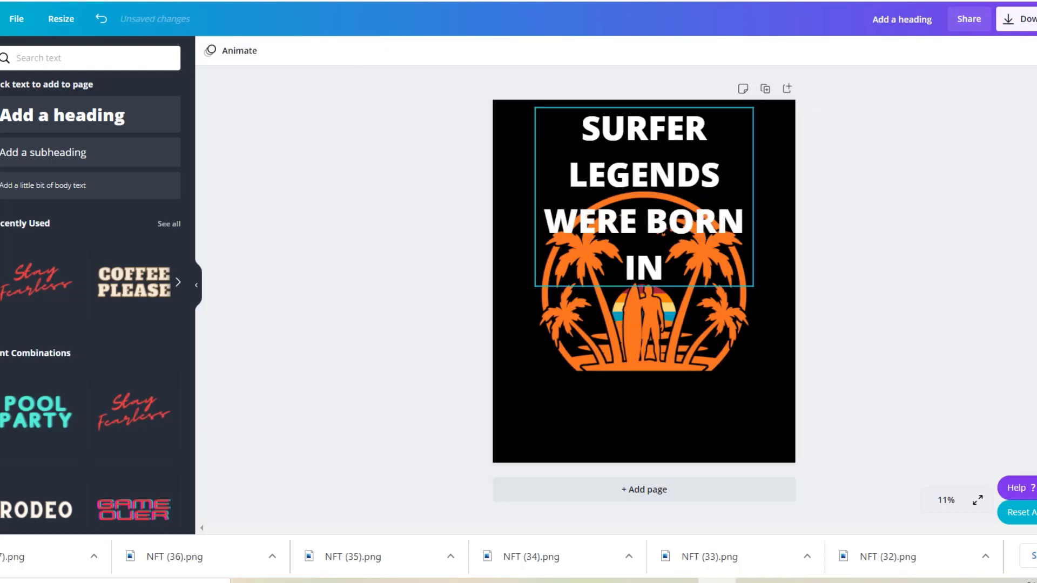
Duplicate the heading, change the copy's text to "1980" and centre it below the graphic.
left_click(643, 196)
key("ctrl+d")
left_click_drag(643, 197, 631, 342)
left_click_drag(650, 414, 570, 274)
type("1980")
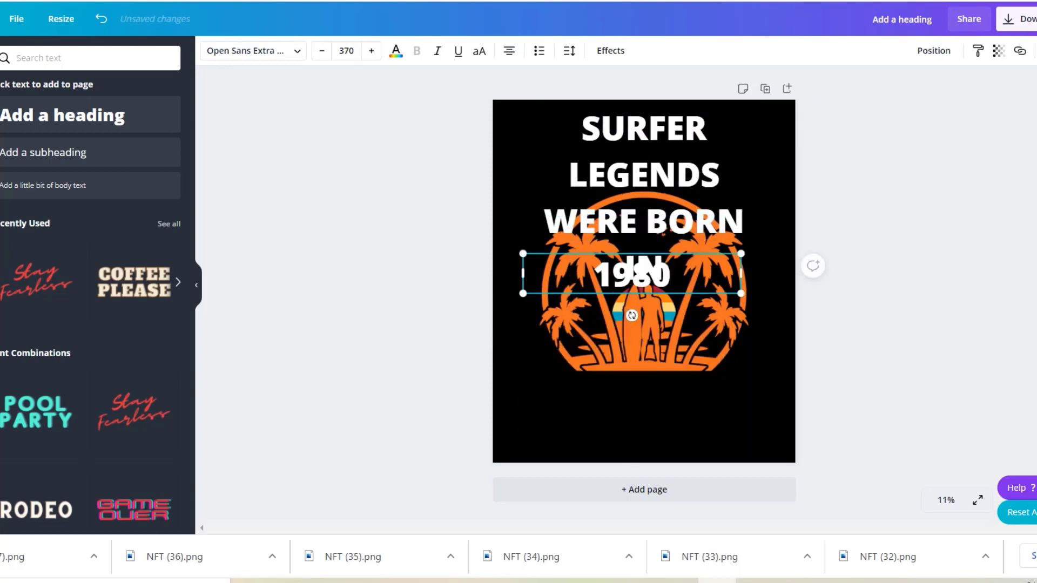
key("Escape")
left_click_drag(632, 274, 644, 403)
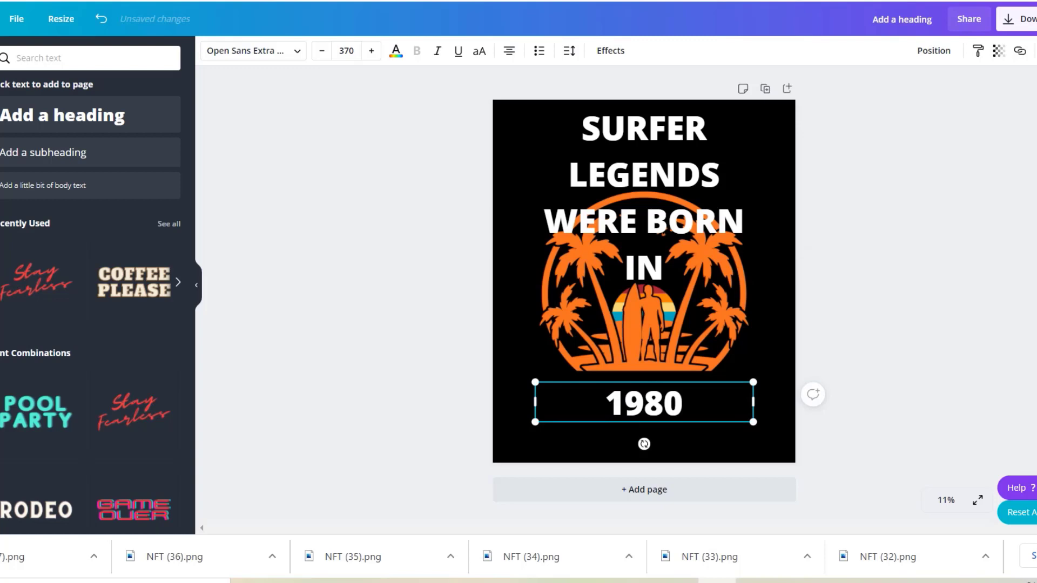
Apply the Curve effect to the "SURFER LEGENDS WERE BORN IN" heading with a curve of 62 and arch it around the graphic.
left_click(643, 197)
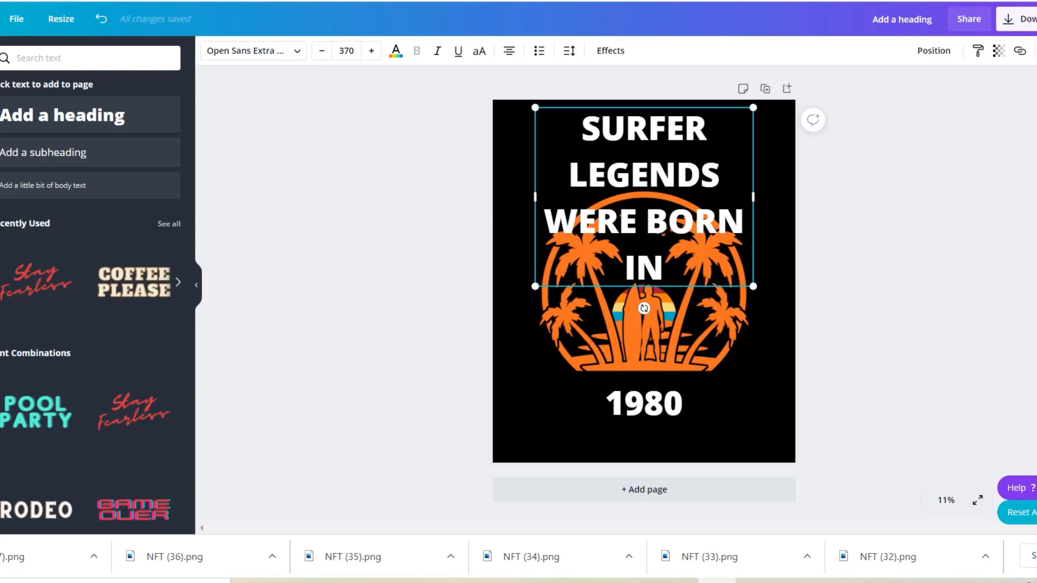
left_click(610, 50)
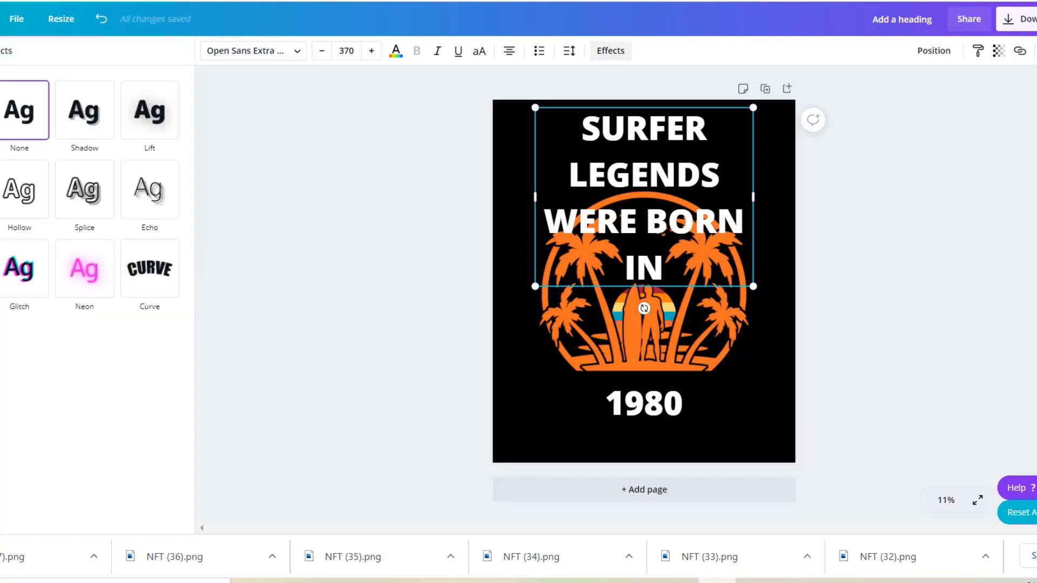
left_click(149, 268)
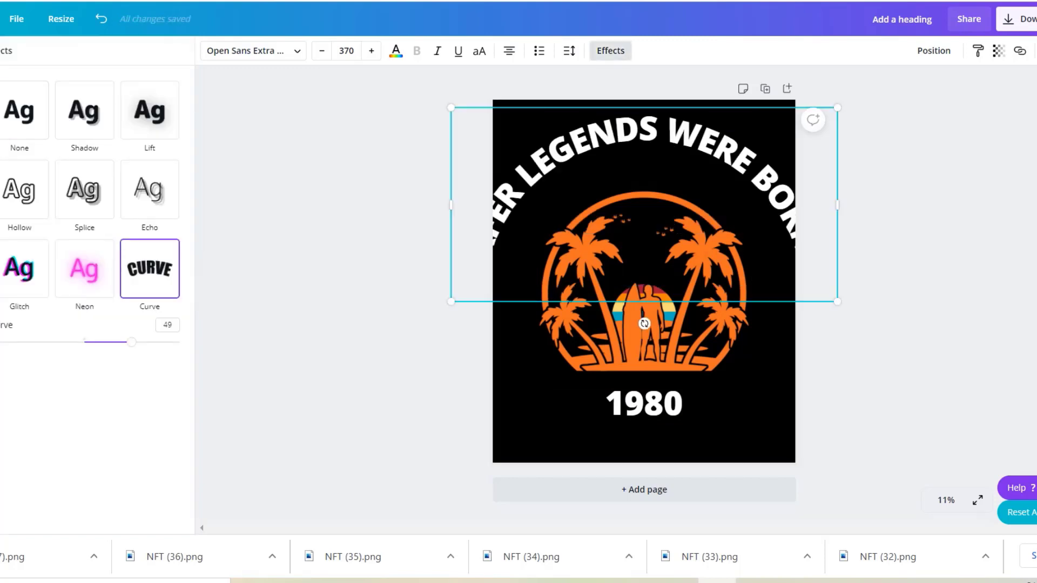
left_click_drag(132, 342, 144, 342)
left_click_drag(643, 256, 644, 280)
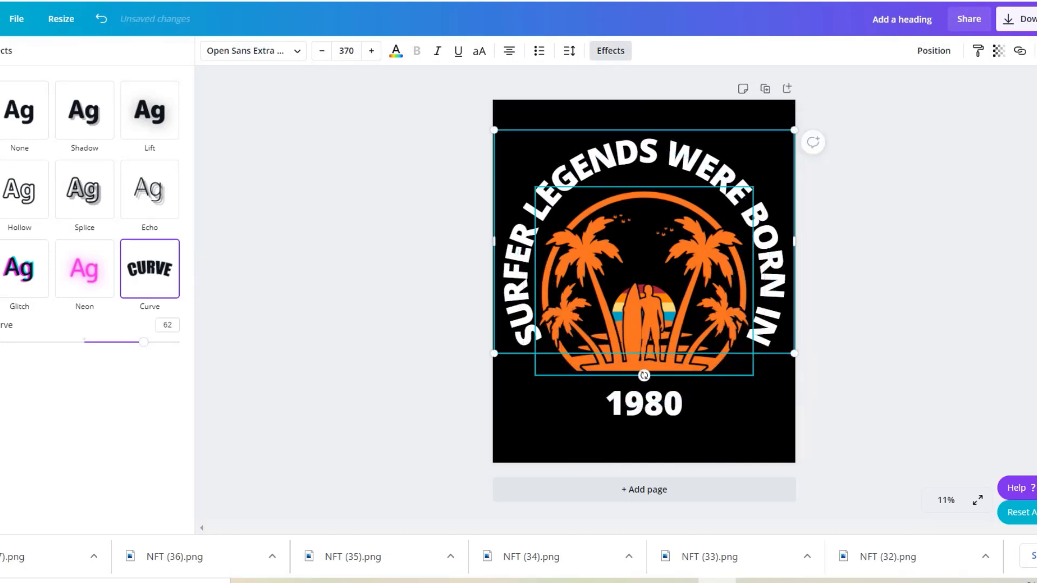
Move the palm tree graphic slightly up so it sits inside the curved heading, and reselect the heading.
left_click(643, 281)
left_click_drag(644, 398, 644, 377)
left_click_drag(644, 258, 643, 264)
left_click(644, 151)
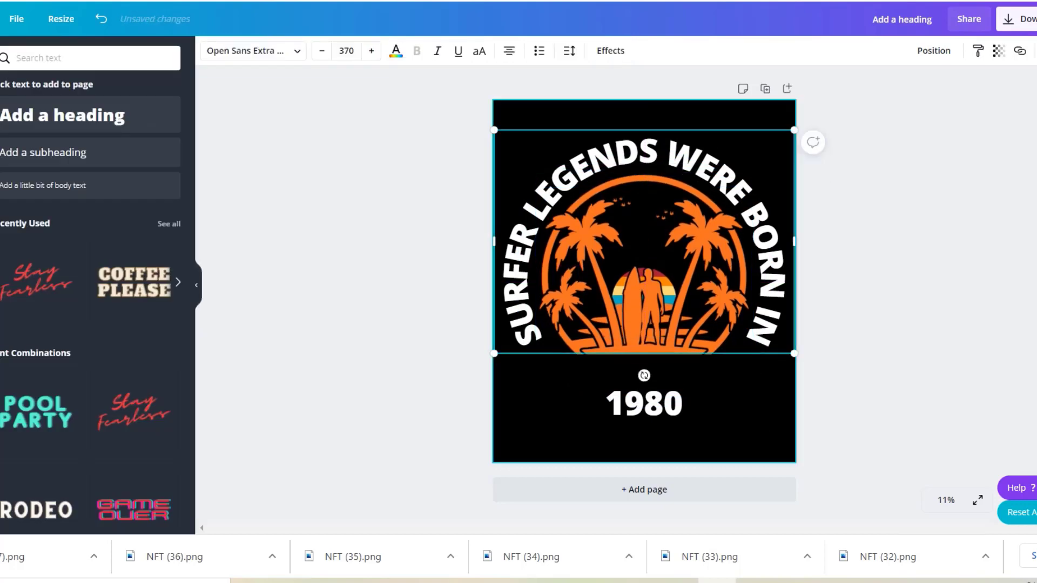
left_click(610, 50)
left_click(610, 50)
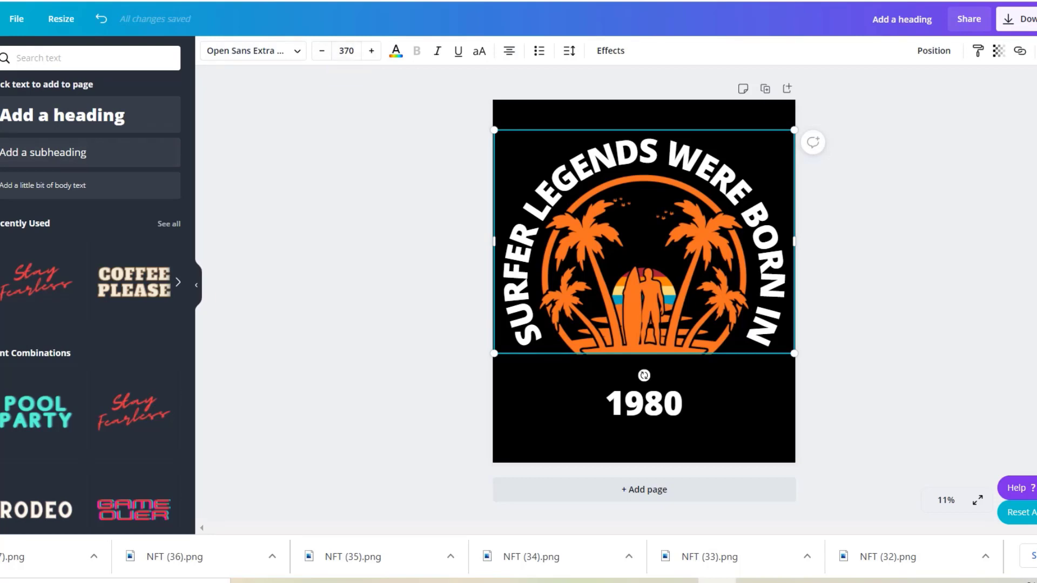
Try pale yellow, orange, blue and a custom lighter blue as the curved heading's text colour.
left_click(395, 50)
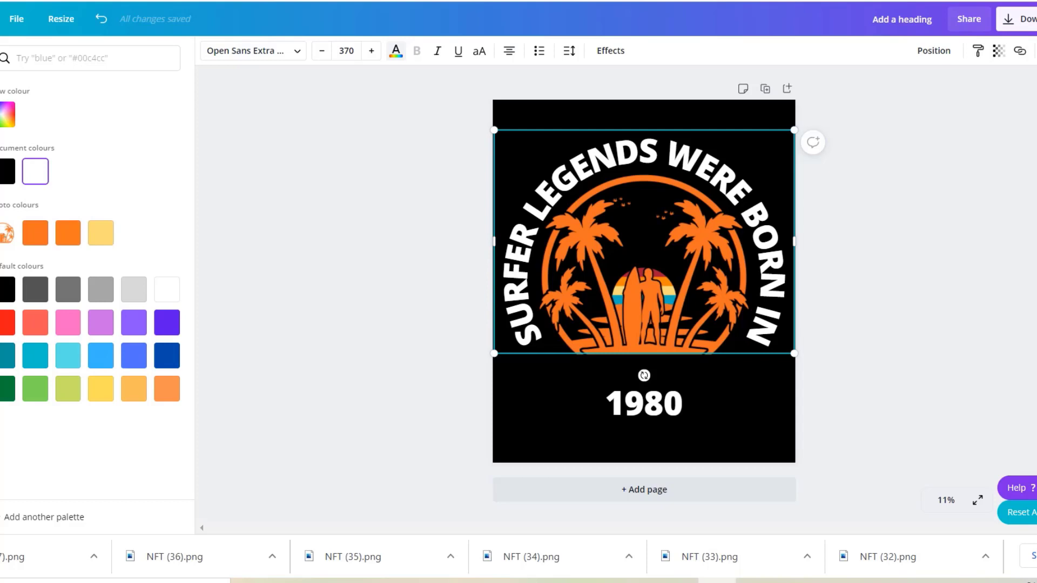
left_click(100, 233)
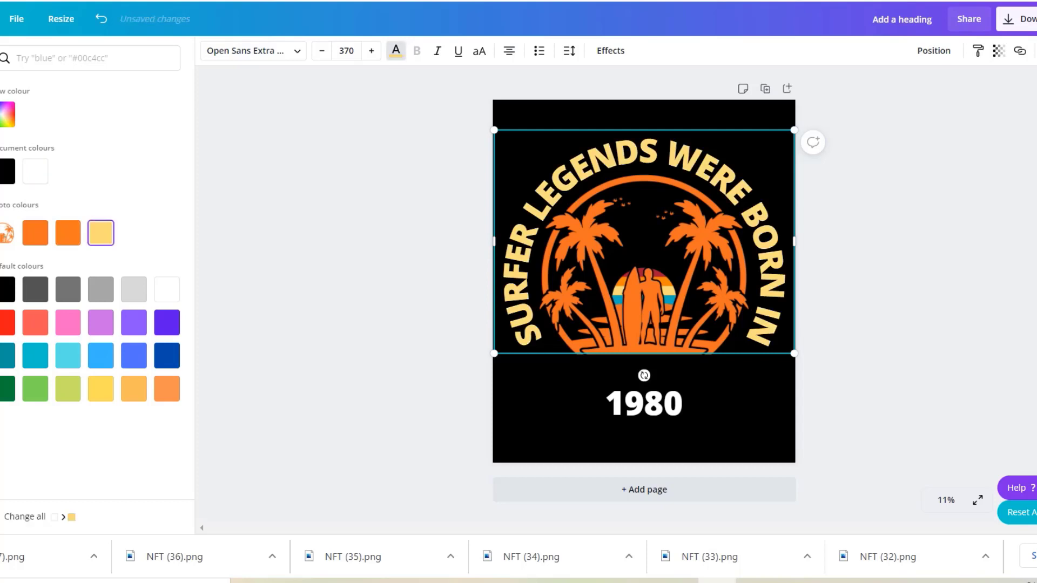
left_click(68, 233)
left_click(35, 232)
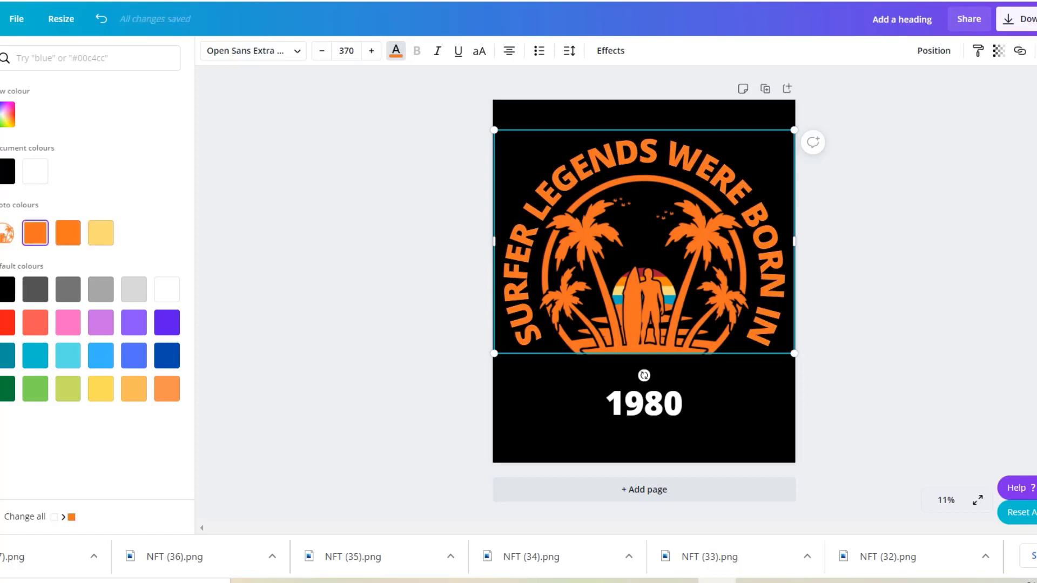
left_click(101, 355)
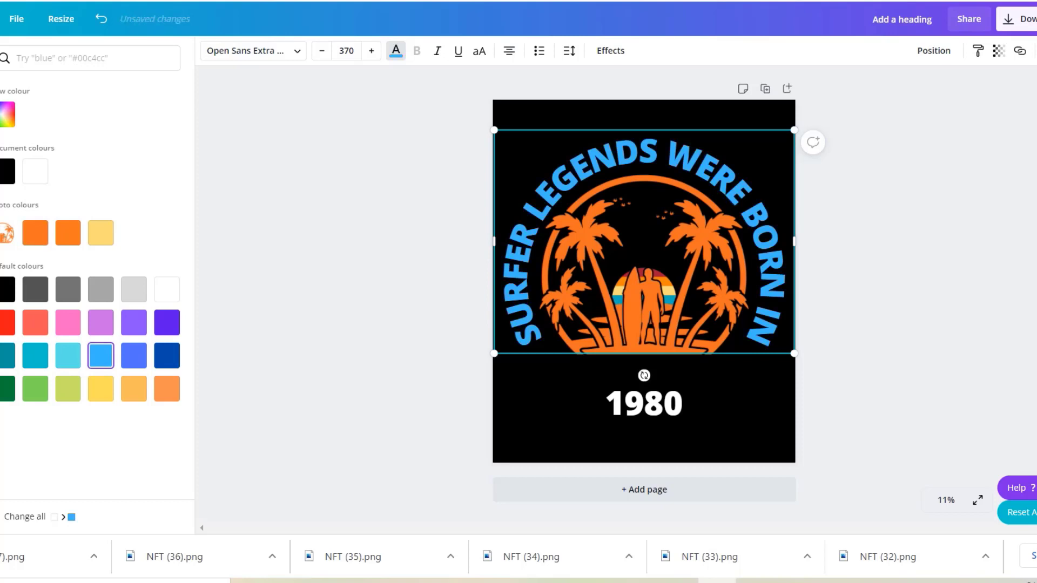
left_click(7, 114)
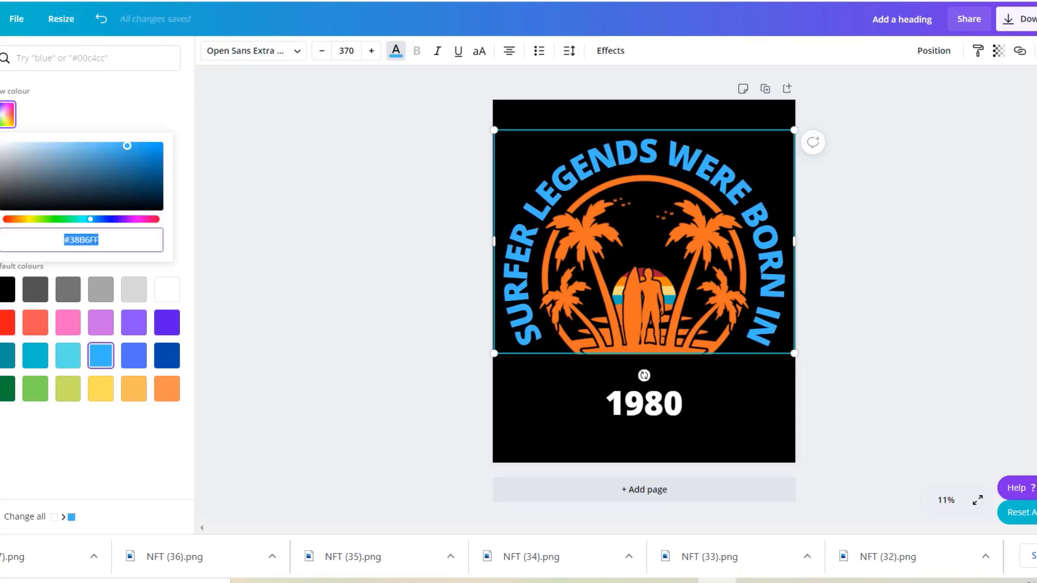
left_click_drag(127, 146, 91, 145)
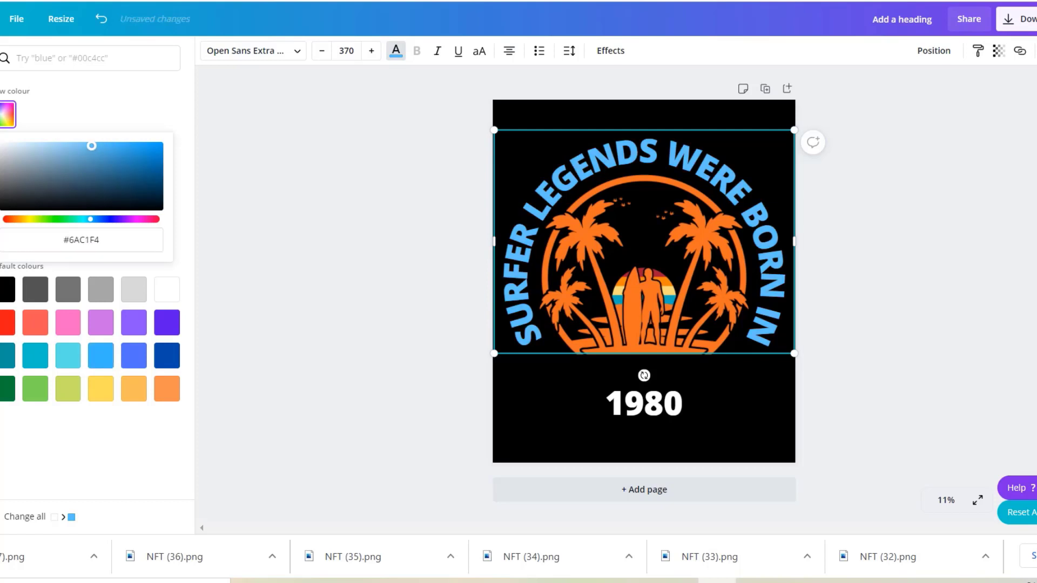
left_click(250, 274)
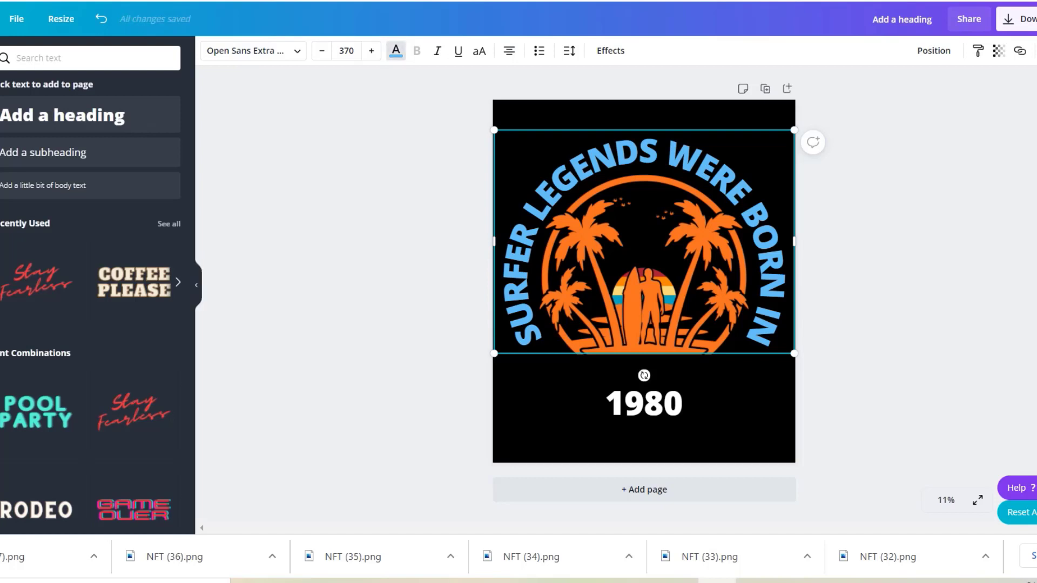
Set the curved heading's text colour to the pale yellow taken from the photo colours.
left_click(395, 51)
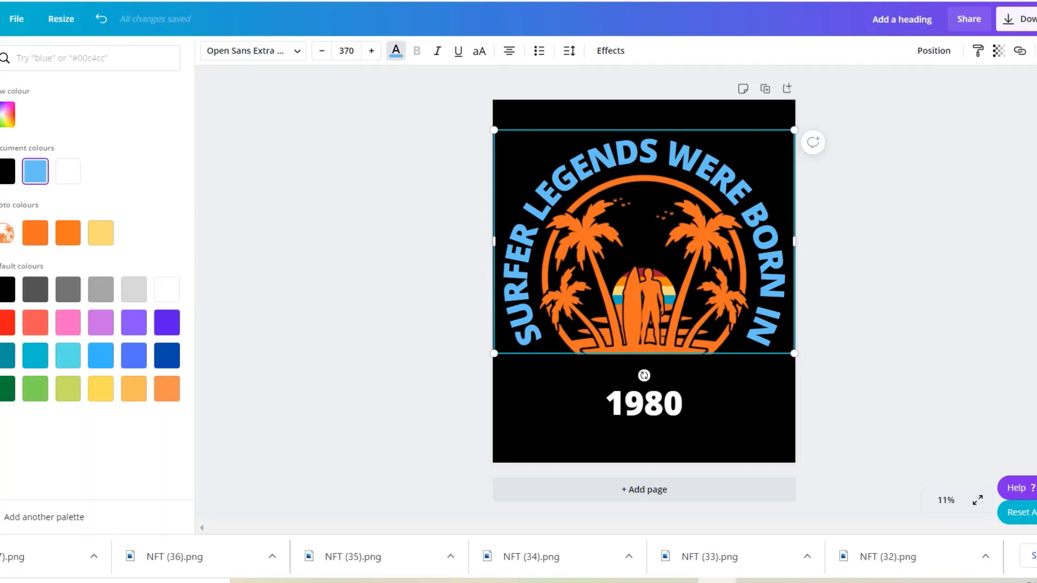
left_click(100, 233)
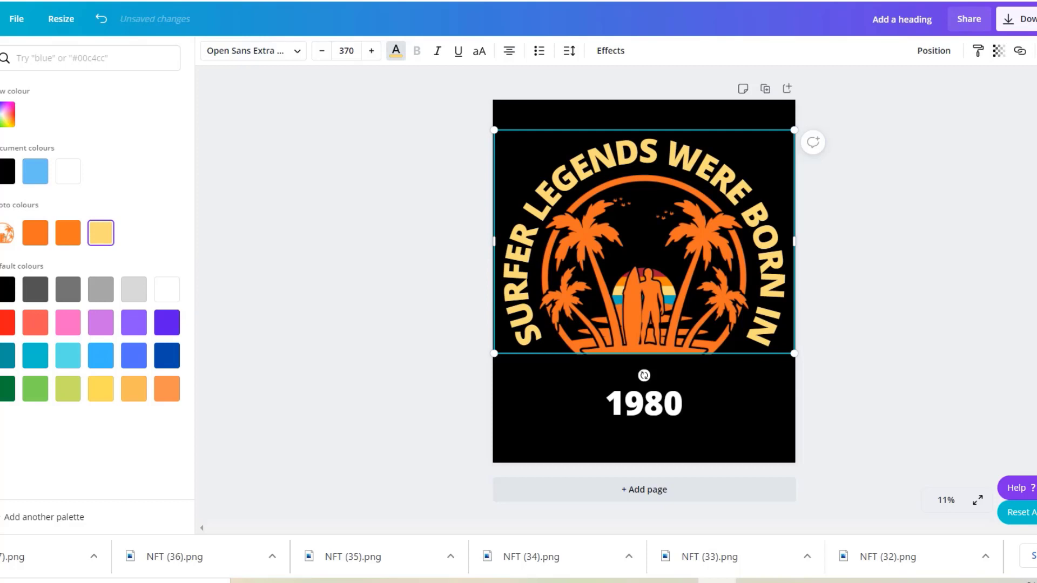
key("Escape")
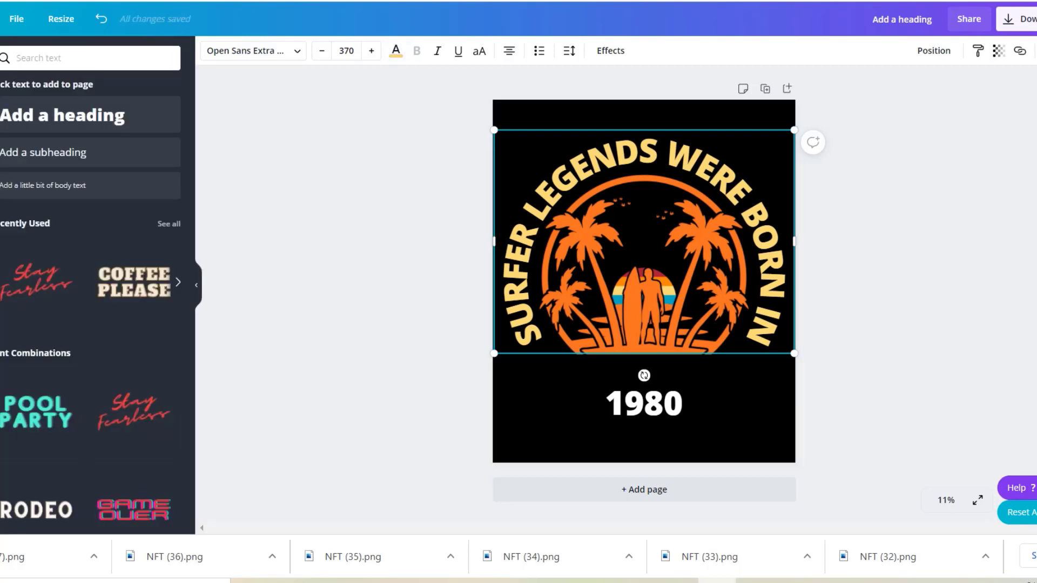
Search the fonts for "good vibes" for the curved heading and clear the search.
left_click(252, 51)
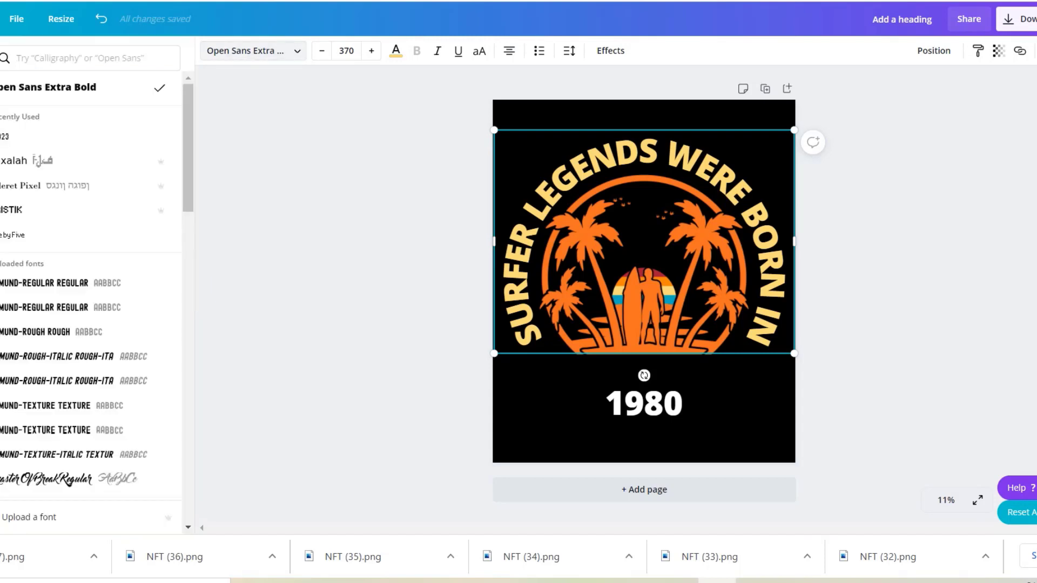
left_click(81, 58)
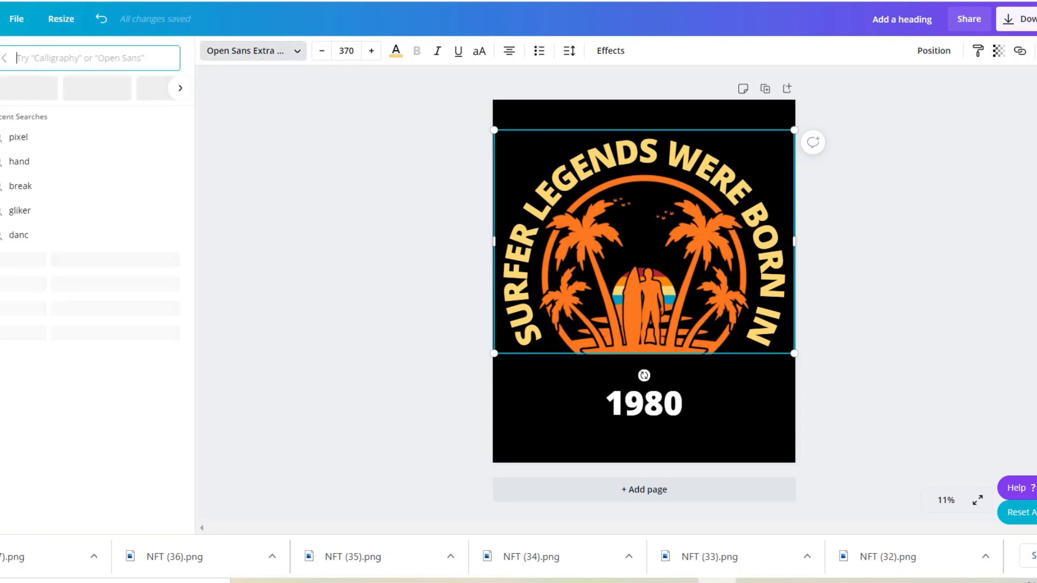
type("goo")
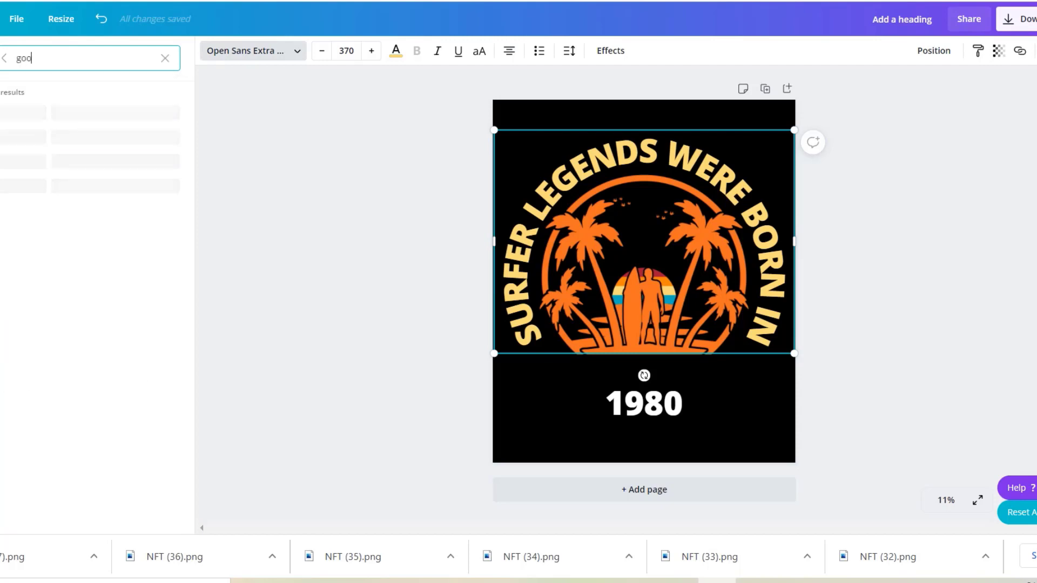
type("d vibes")
key("BackSpace")
key("BackSpace")
key("BackSpace")
key("BackSpace")
key("BackSpace")
key("BackSpace")
key("BackSpace")
key("BackSpace")
key("BackSpace")
key("BackSpace")
Search the fonts for "surfing" and "vacation", clearing the search each time.
type("surfing")
key("BackSpace")
key("BackSpace")
key("BackSpace")
key("BackSpace")
key("BackSpace")
key("BackSpace")
key("BackSpace")
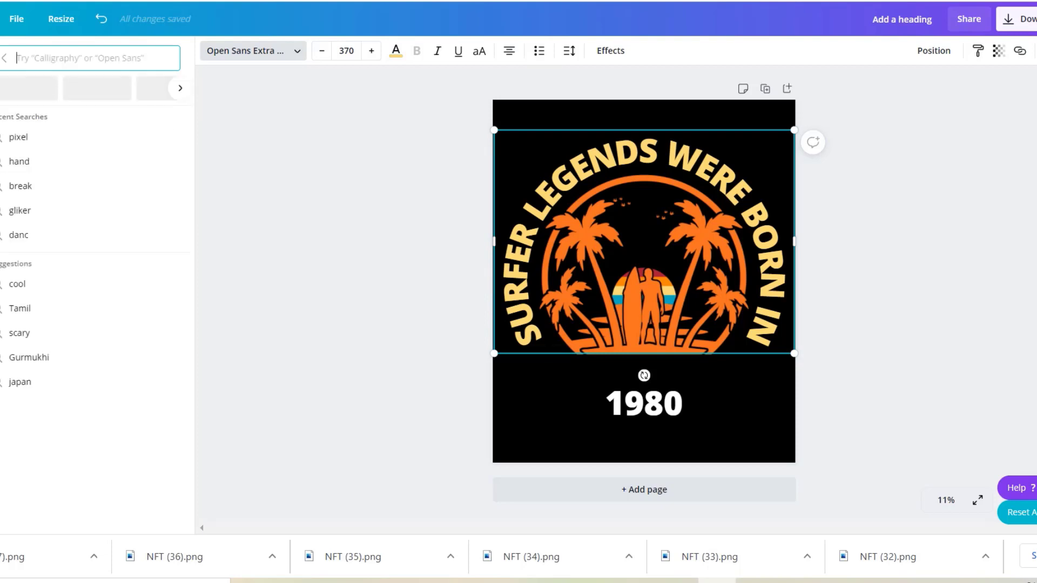
type("vacation")
key("BackSpace")
key("BackSpace")
key("BackSpace")
key("BackSpace")
key("BackSpace")
key("BackSpace")
key("BackSpace")
key("BackSpace")
Search the fonts for "happy" and try Happy Girl on the curved heading.
type("happz")
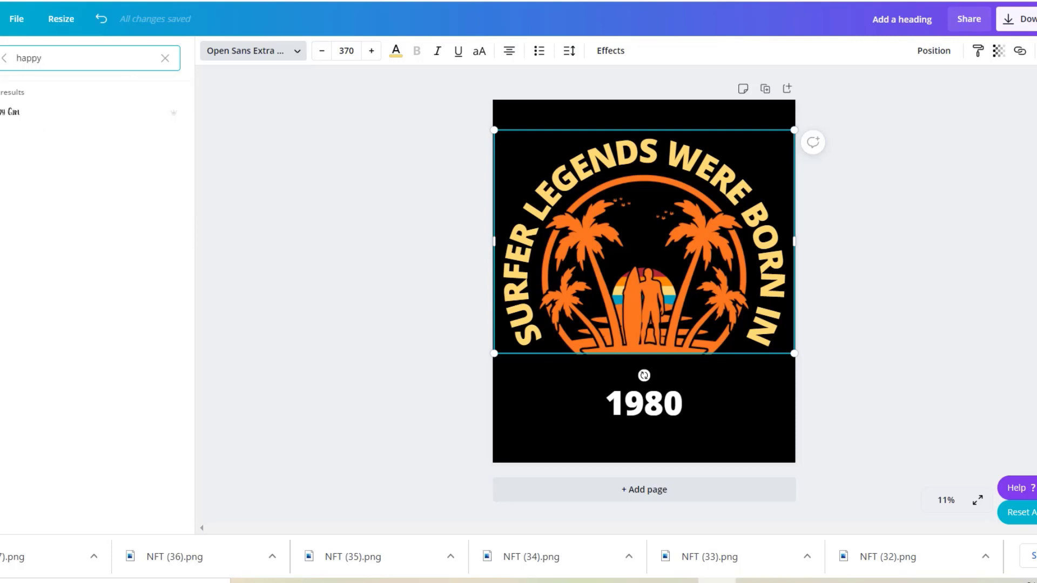
left_click(86, 113)
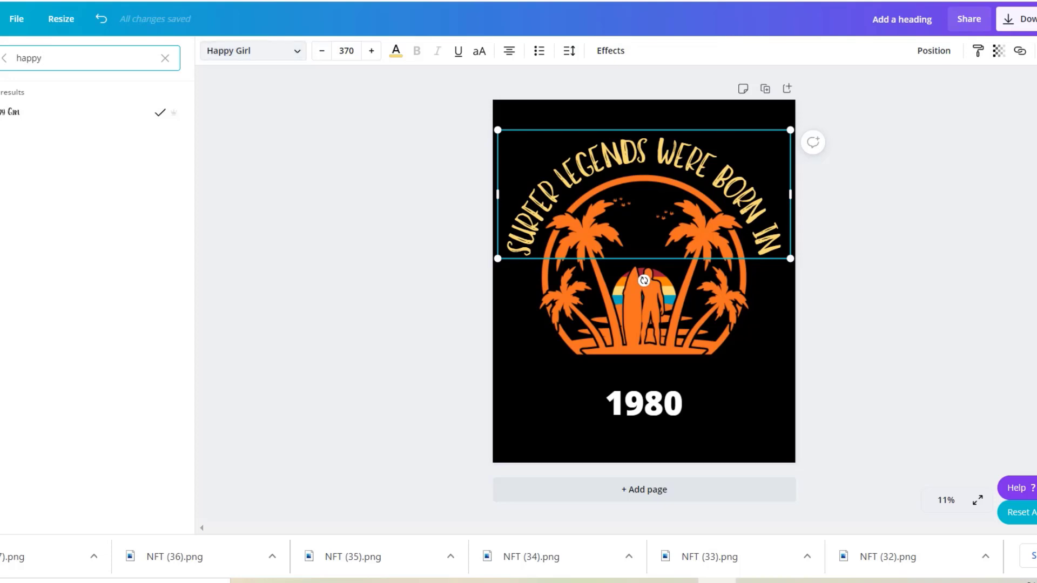
key("Escape")
Search the fonts for "gliker", compare the Gliker variants on the curved heading and set it to Gliker SemiBold.
left_click(253, 51)
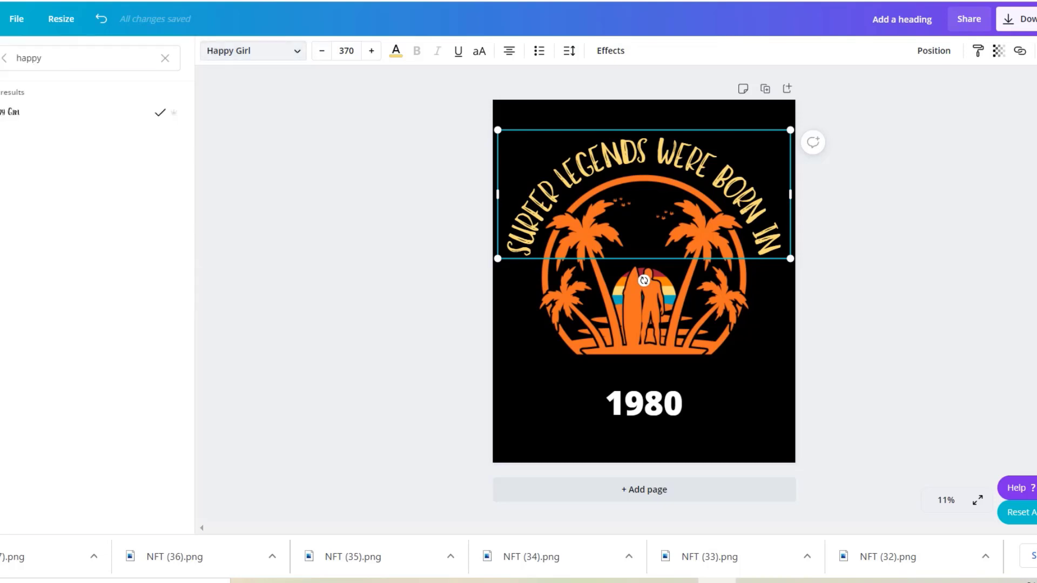
type("g")
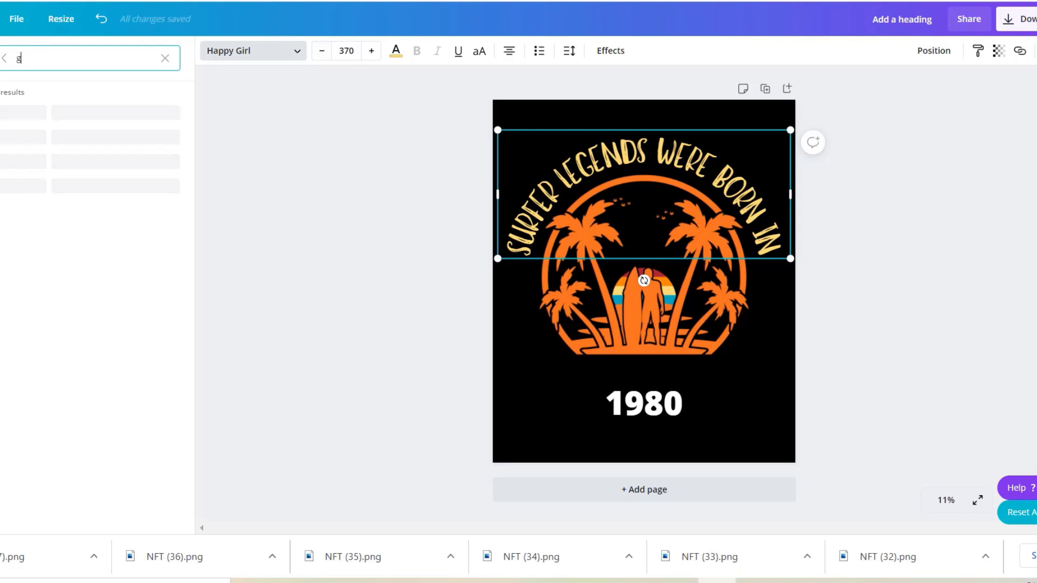
type("liker")
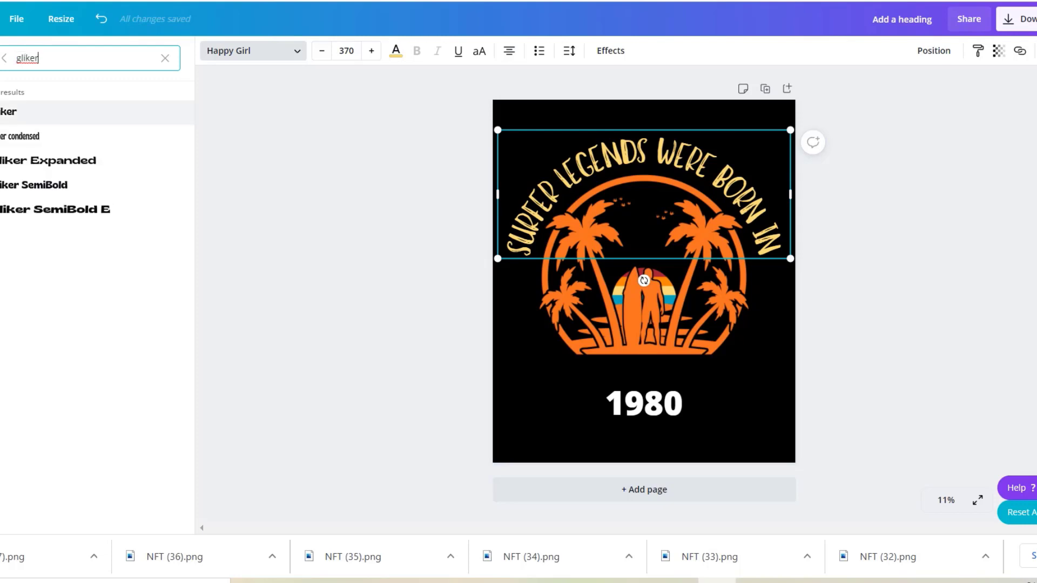
left_click(65, 112)
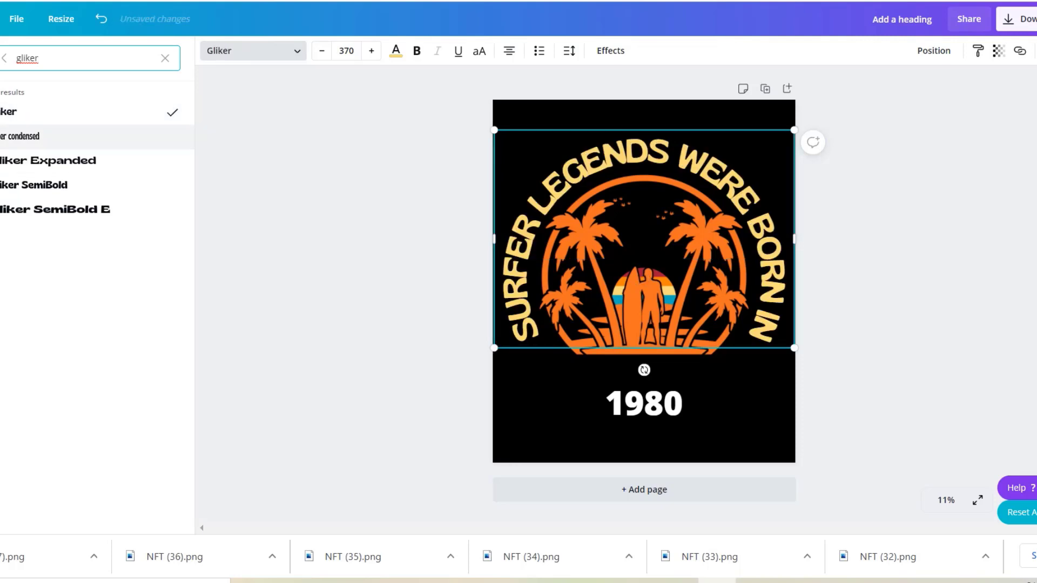
left_click(81, 136)
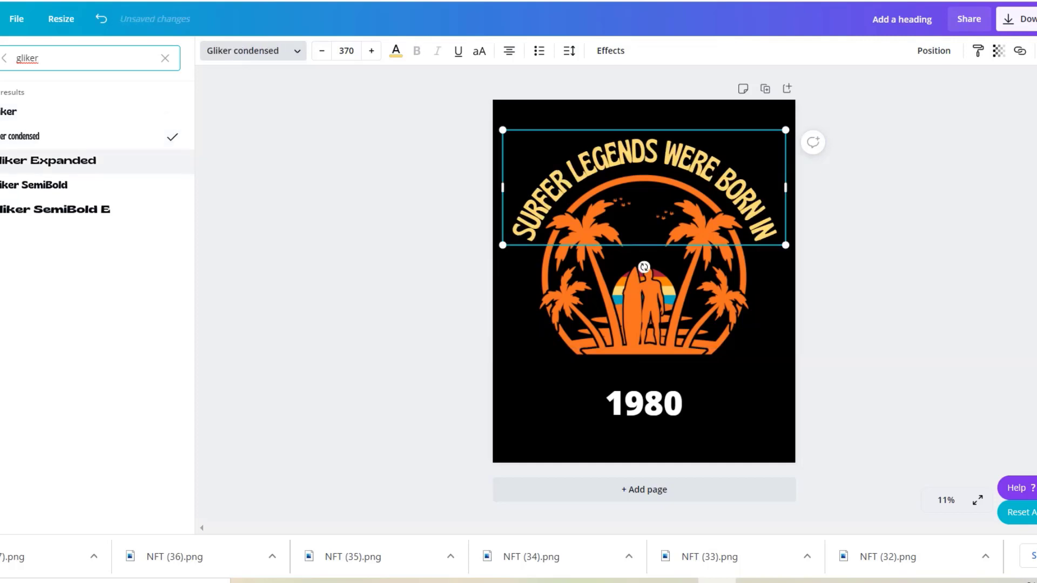
left_click(81, 160)
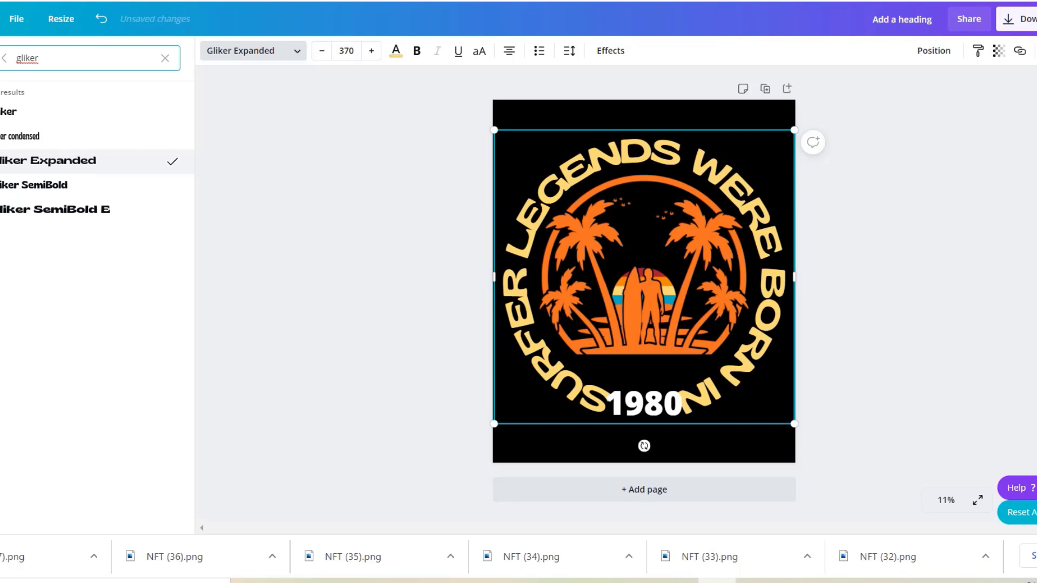
left_click(81, 184)
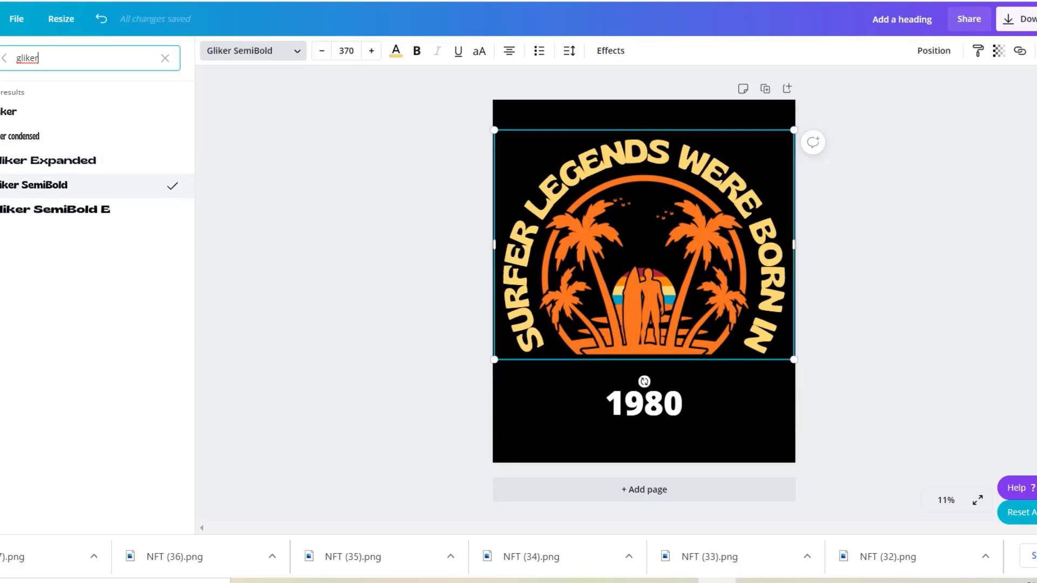
left_click(81, 210)
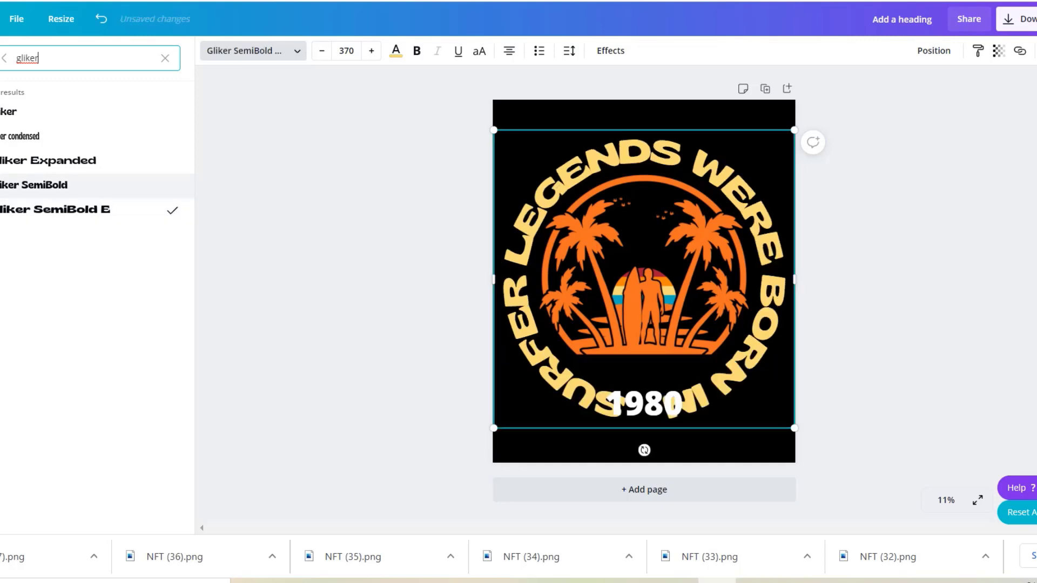
left_click(81, 185)
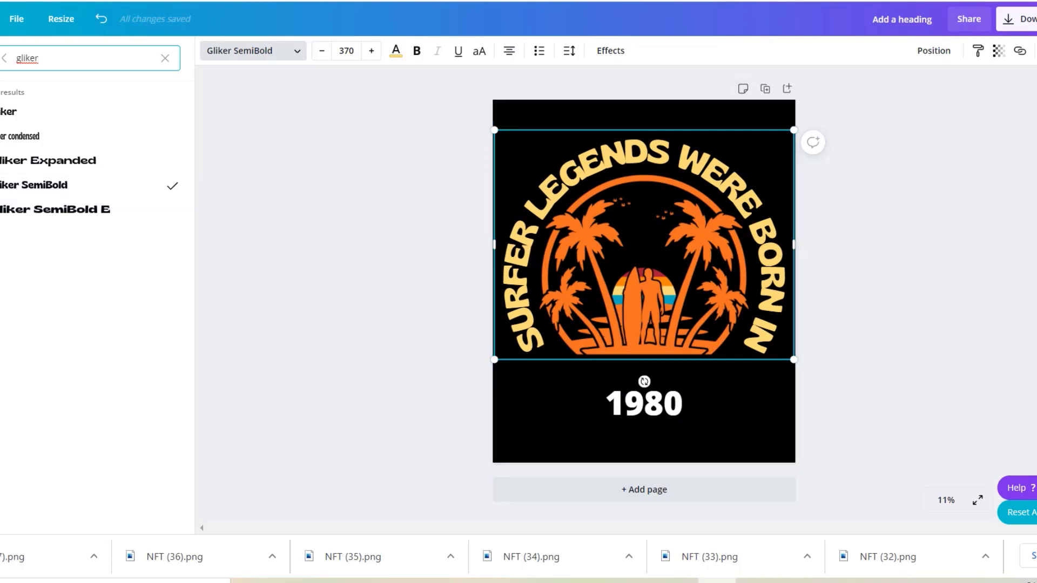
Enlarge the curved heading to font size 384 and move it up, centred over the page.
left_click_drag(793, 130, 805, 121)
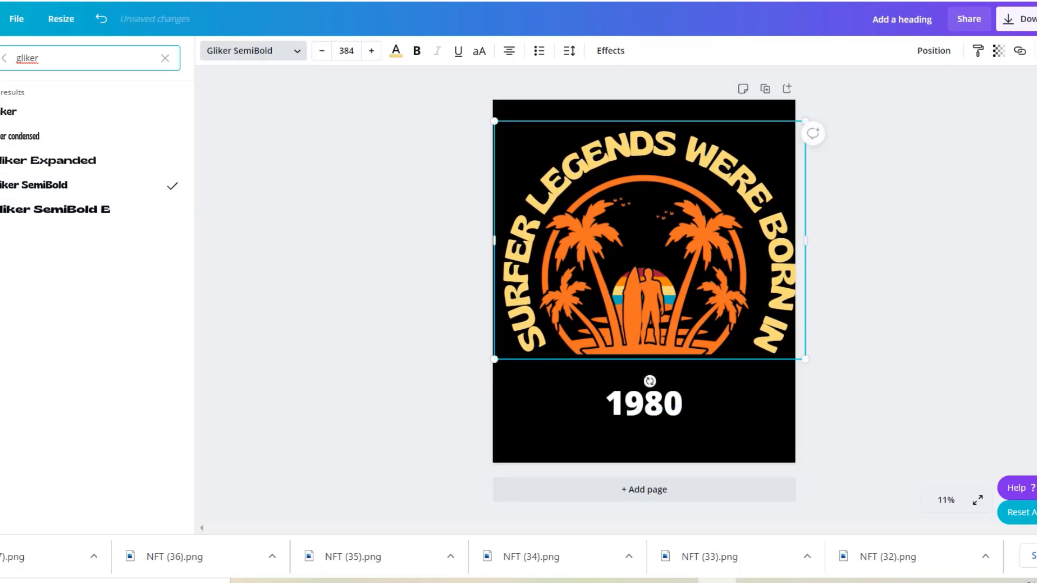
left_click_drag(650, 382, 643, 346)
left_click(843, 250)
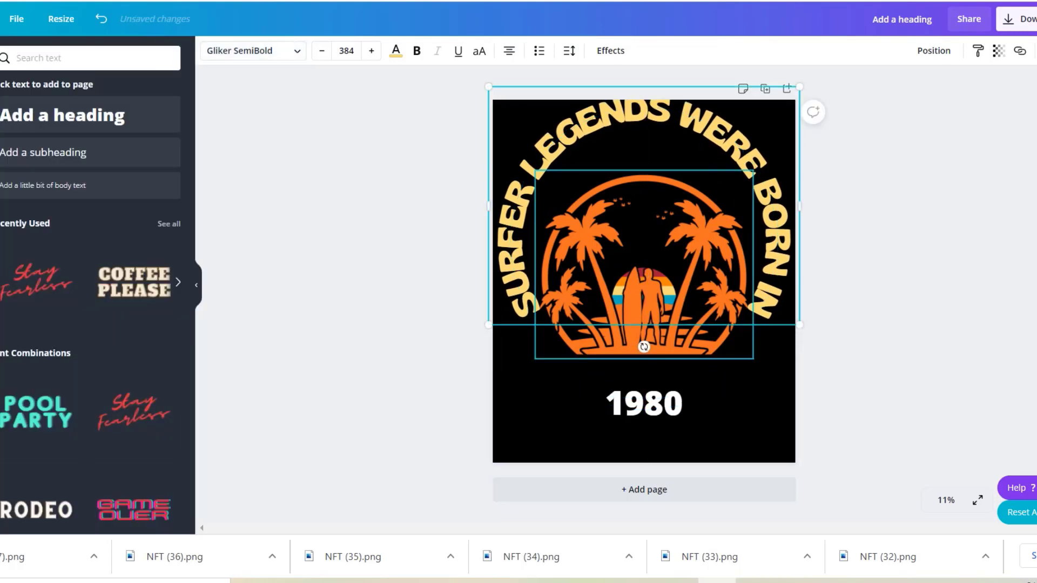
Enlarge the palm tree graphic slightly, centre it, and move the curved heading down so it arches closely around it.
left_click(644, 346)
left_click_drag(752, 171, 770, 155)
left_click_drag(652, 380, 643, 380)
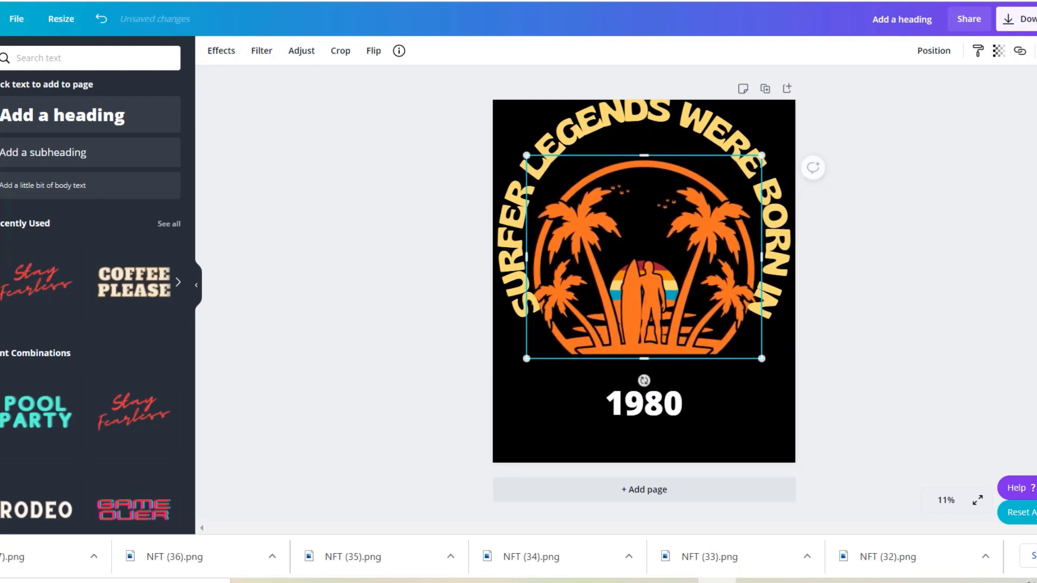
left_click_drag(644, 246, 644, 271)
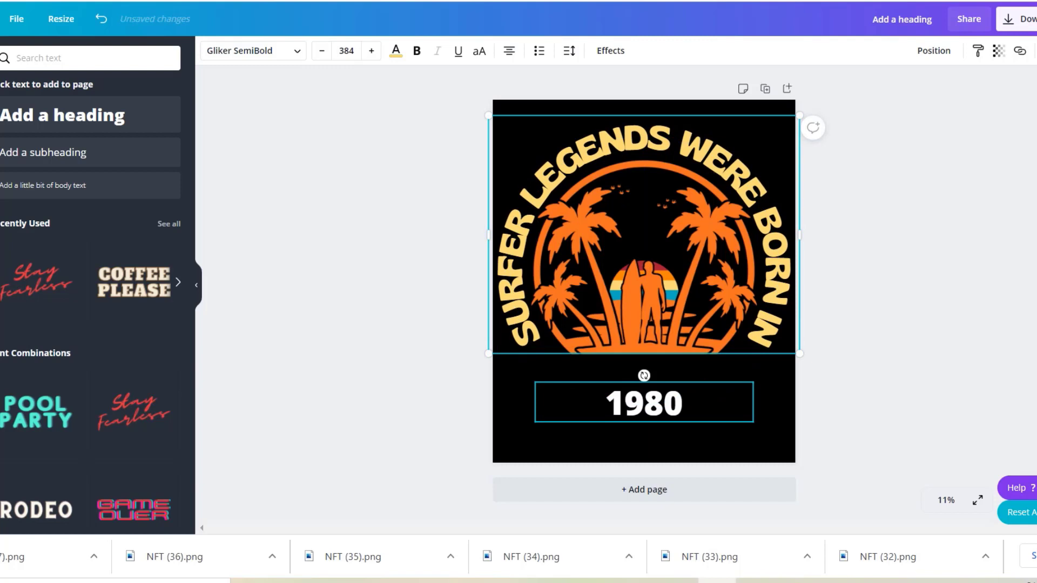
Try Gliker SemiBold on the "1980" text and set its font to Gliker Expanded.
left_click(644, 402)
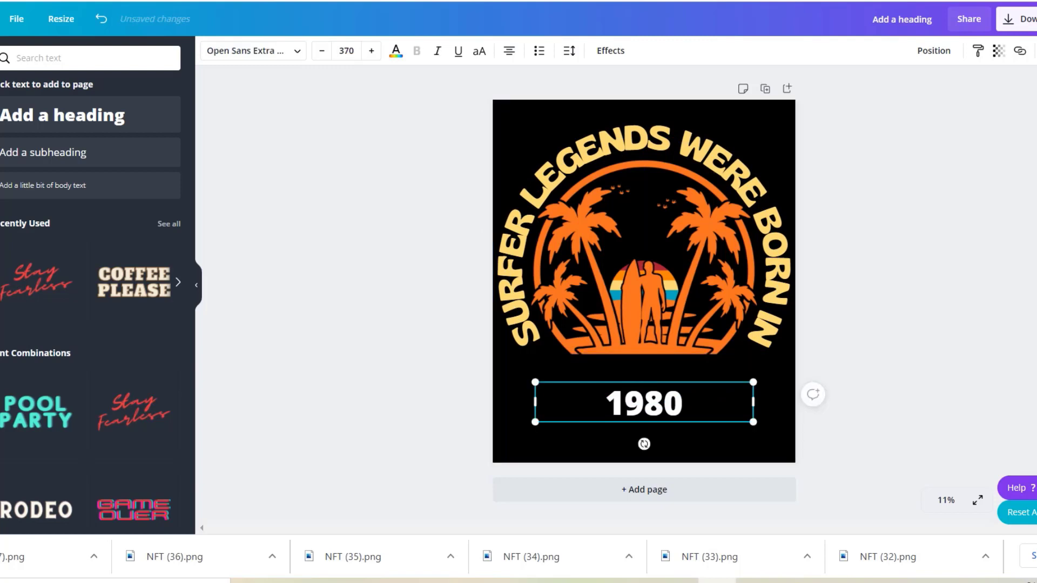
left_click(252, 50)
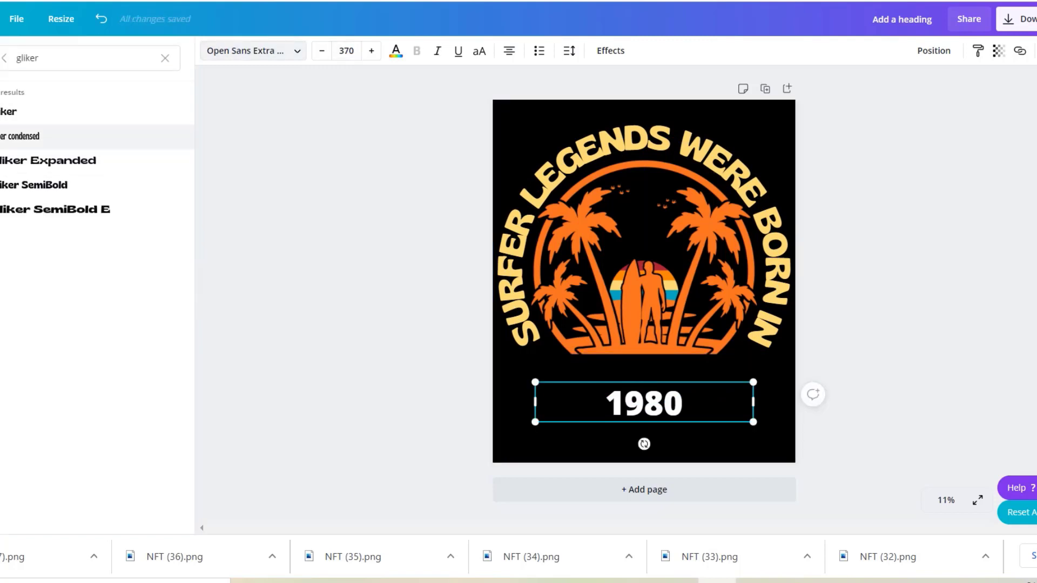
left_click(32, 185)
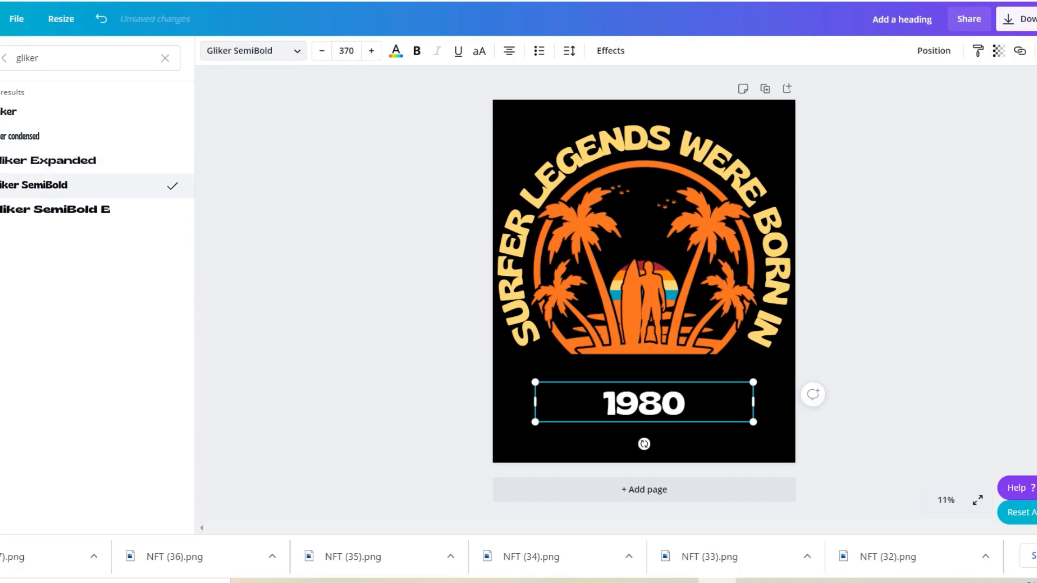
left_click(48, 160)
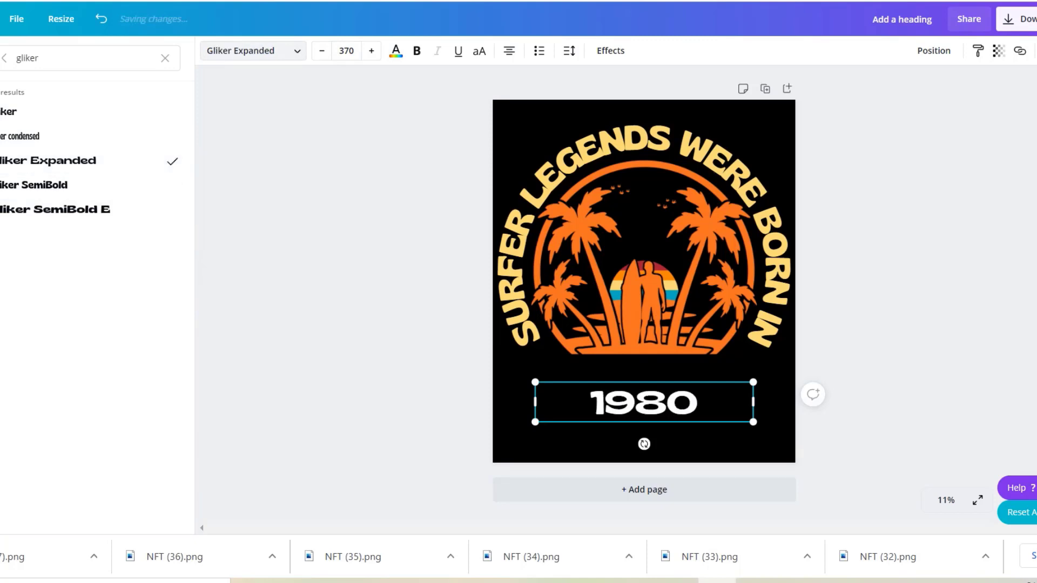
Enlarge the "1980" text to font size 643 and centre it just below the palm tree graphic.
left_click_drag(753, 402, 756, 451)
left_click_drag(646, 416, 643, 393)
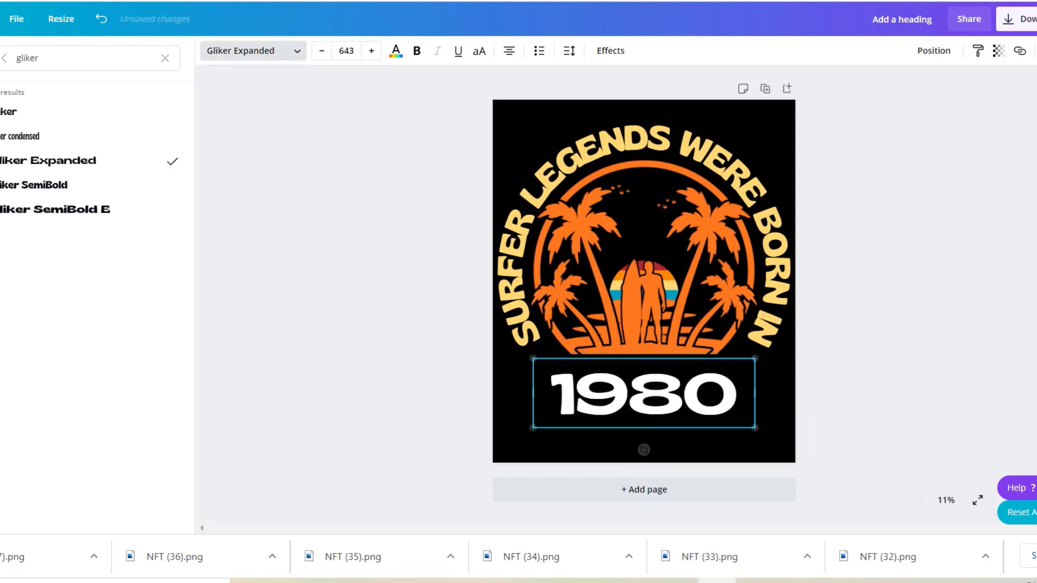
key("Escape")
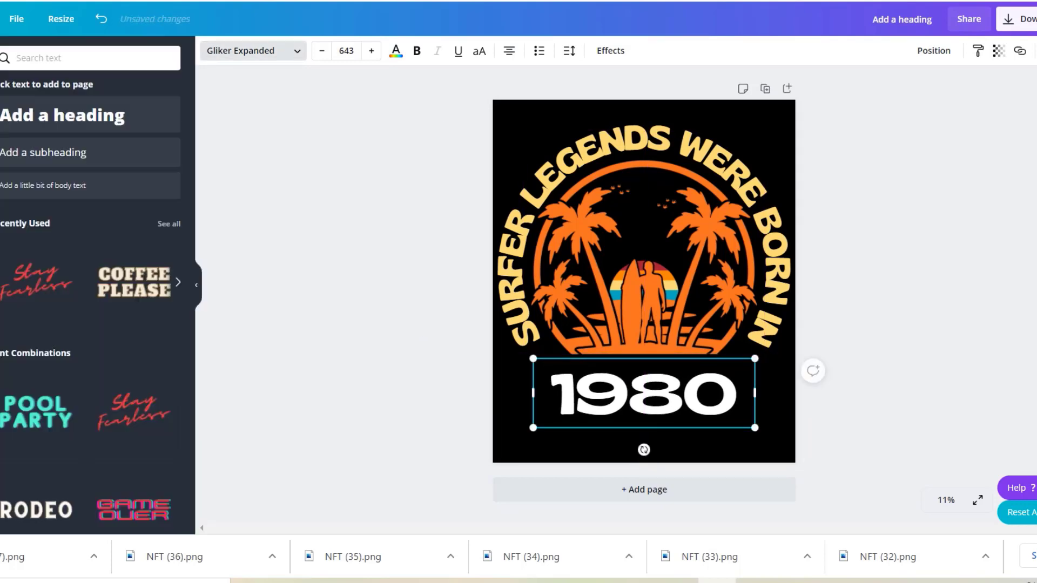
Set the "1980" text's colour to the pale yellow from the photo colours and deselect it.
left_click(396, 50)
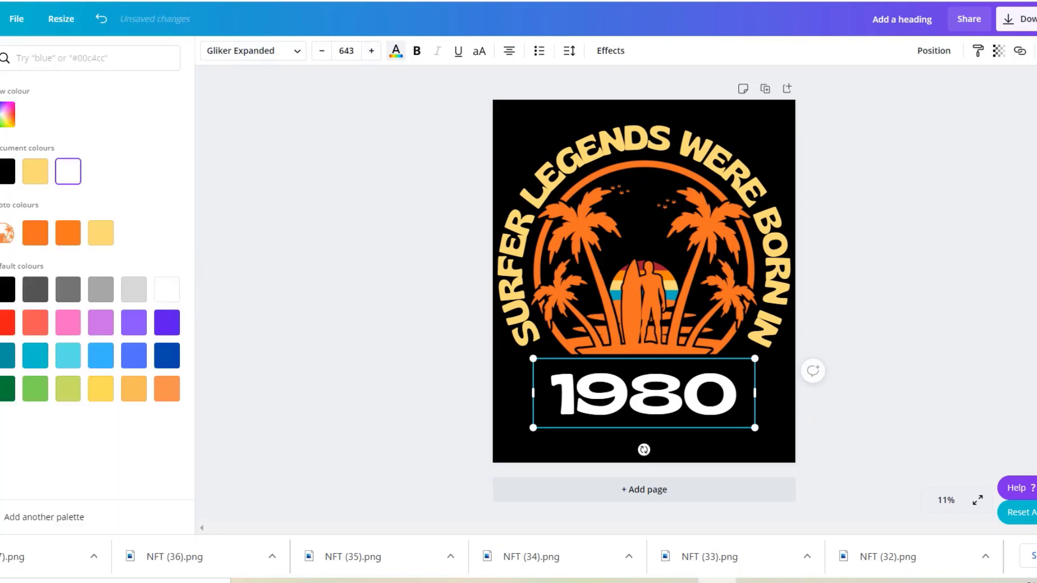
left_click(100, 232)
key("Escape")
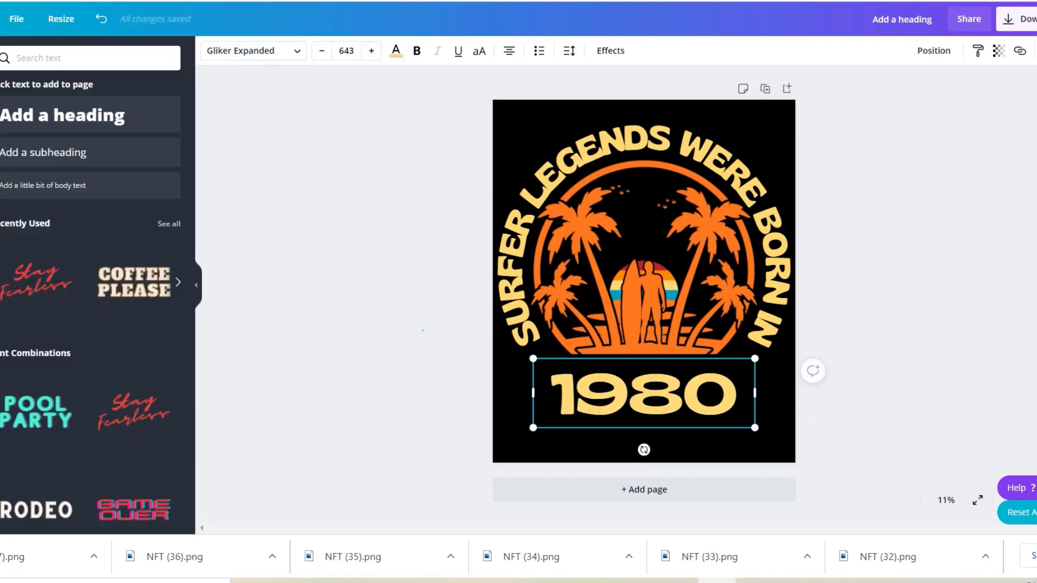
key("Escape")
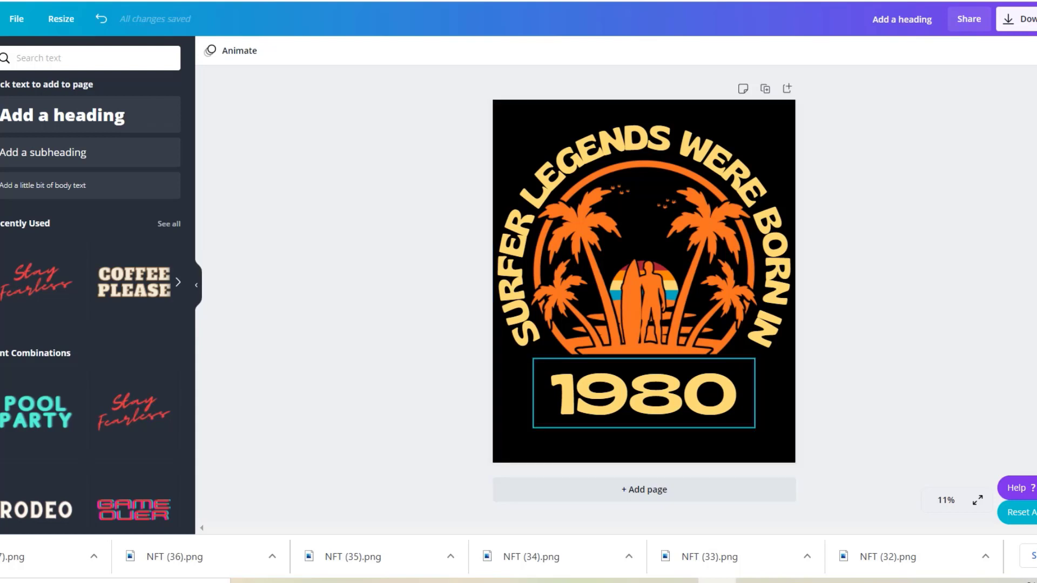
Try "1970" and "2020" in place of the year text below the graphic.
left_click(682, 393)
double_click(682, 393)
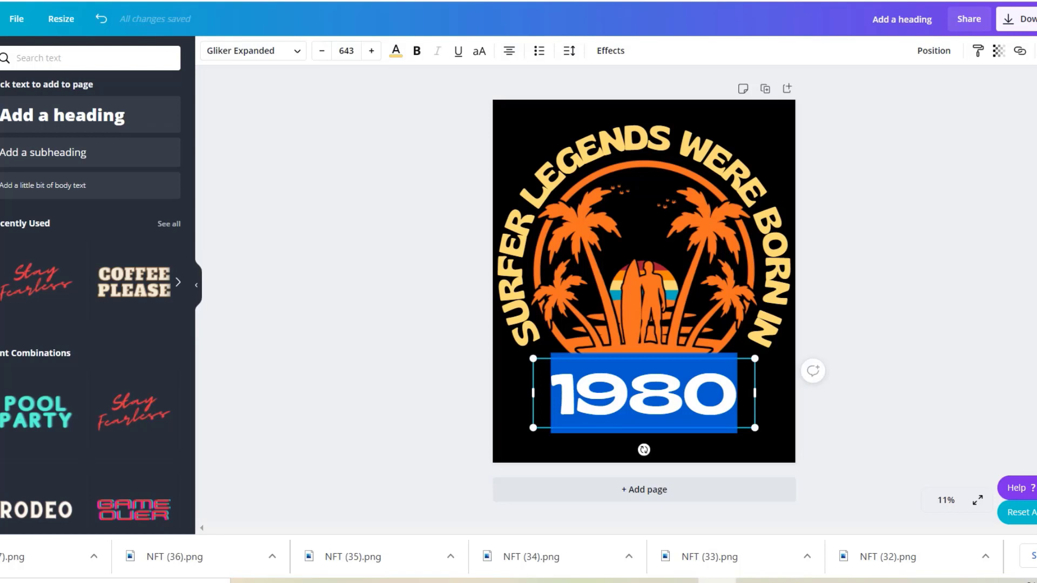
type("1970")
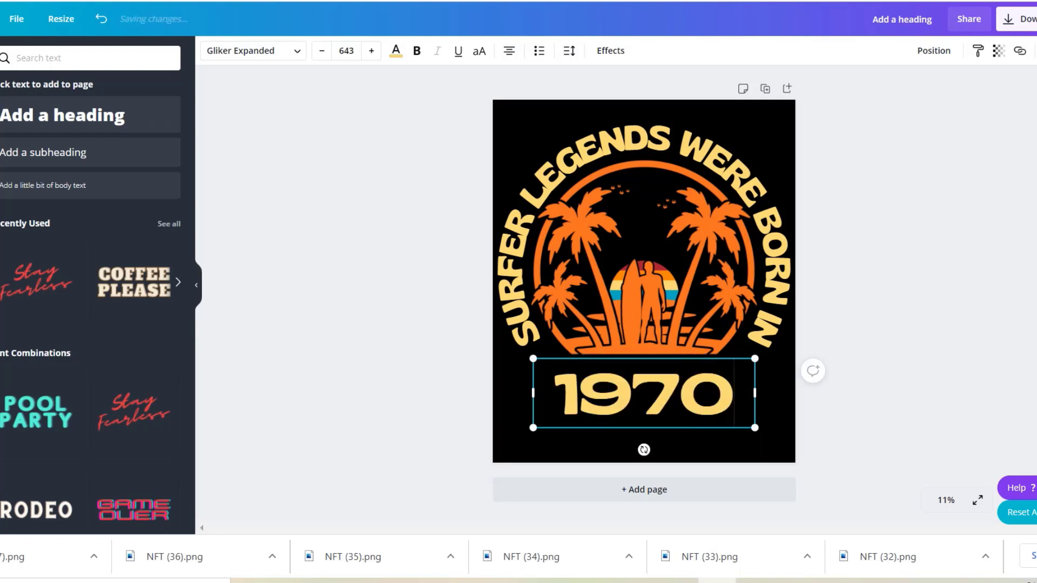
key("BackSpace")
key("BackSpace")
key("BackSpace")
key("BackSpace")
type("2020")
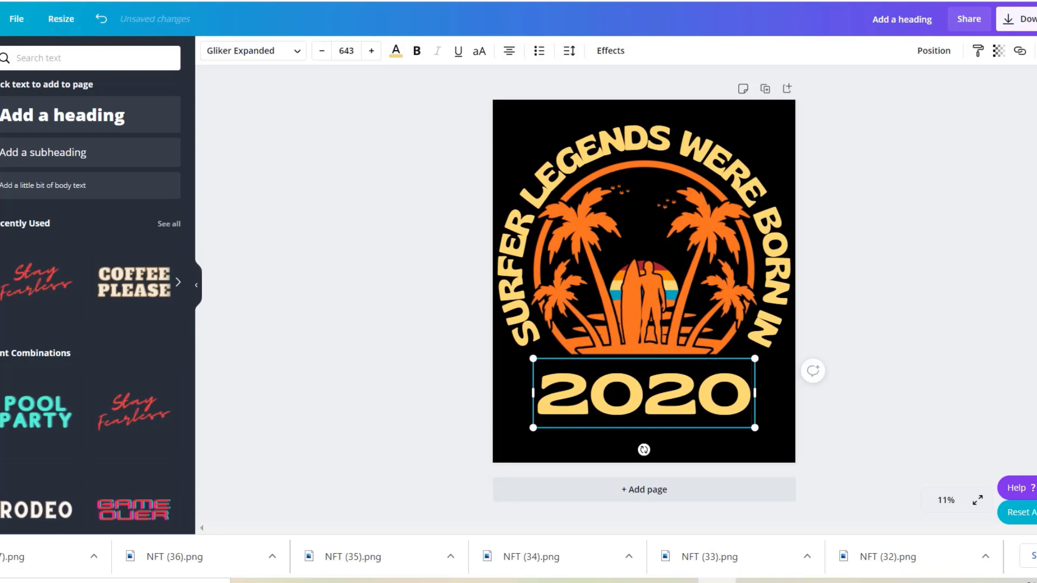
Replace the year text below the graphic with the placeholder "VAR1" and deselect it.
key("BackSpace")
key("BackSpace")
key("BackSpace")
key("BackSpace")
type("VAT")
key("BackSpace")
type("R1")
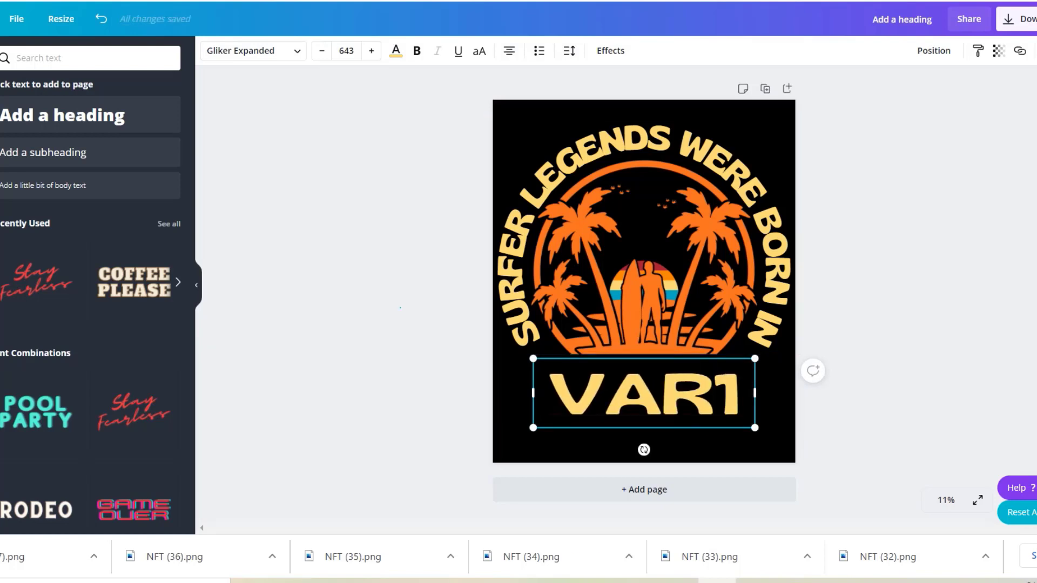
key("Escape")
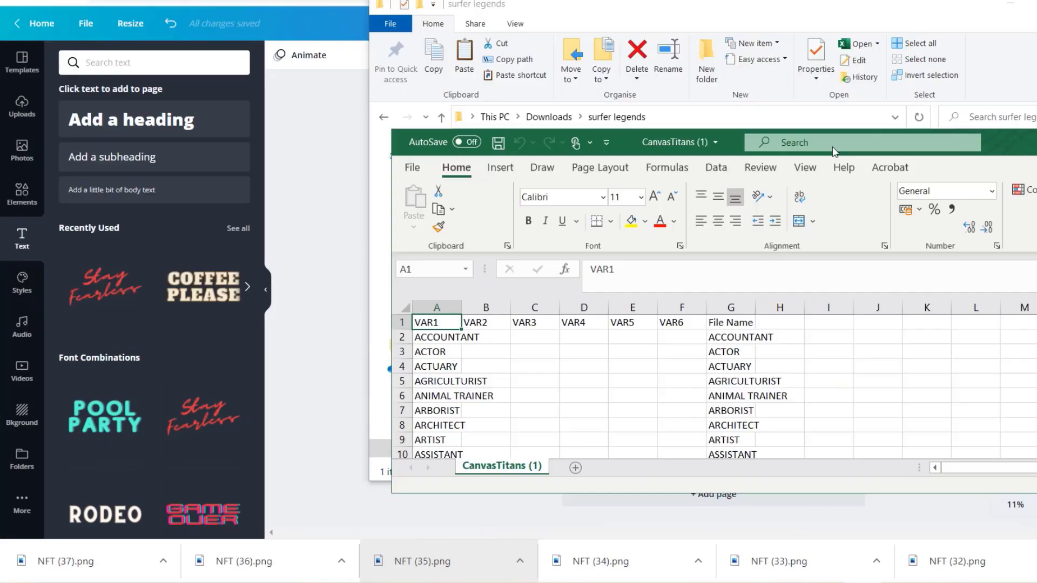
Switch to the CanvasTitans (1) workbook in Excel and move its window so the VAR and File Name columns are in view.
left_click_drag(833, 149, 733, 248)
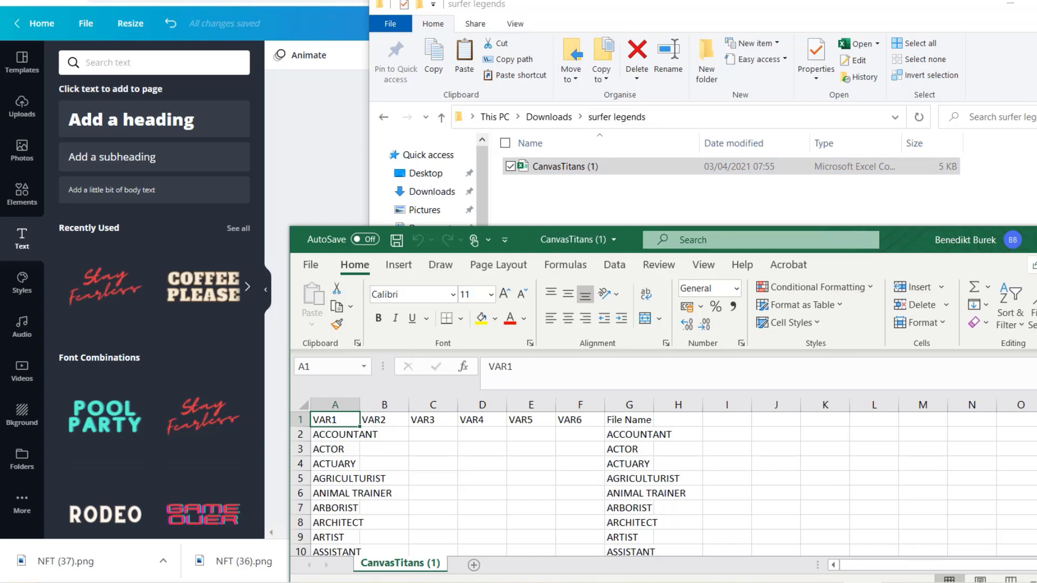
left_click_drag(905, 236, 785, 5)
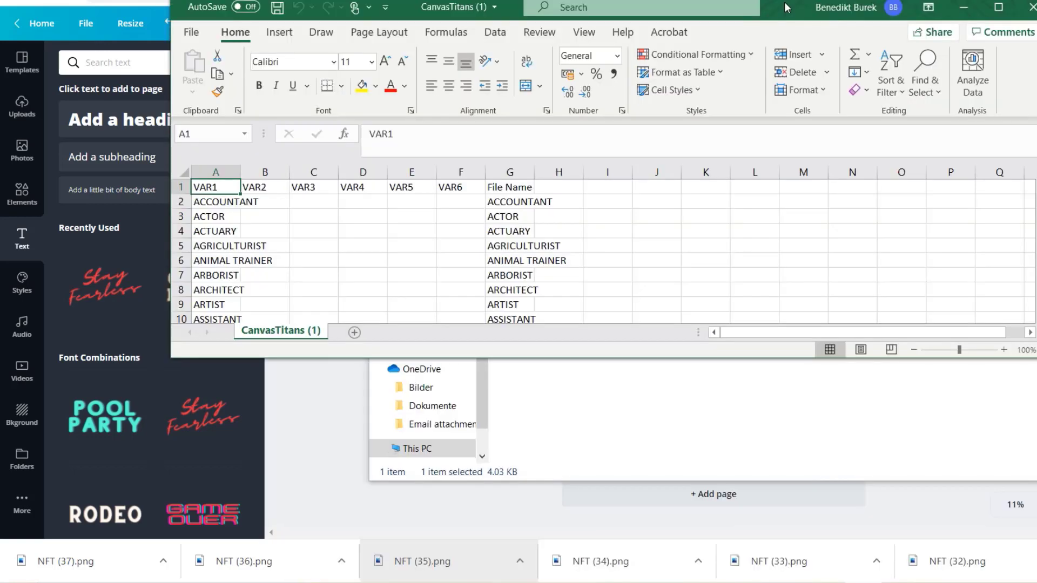
Maximize the workbook window and clear all entries below the header row in the VAR1 to File Name columns.
double_click(785, 4)
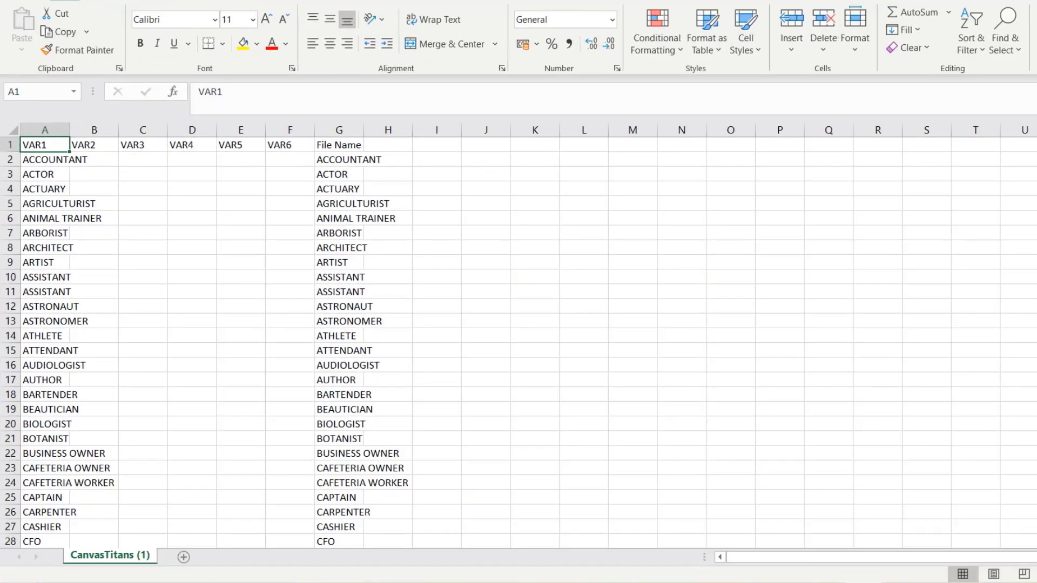
left_click_drag(45, 159, 364, 517)
key("Delete")
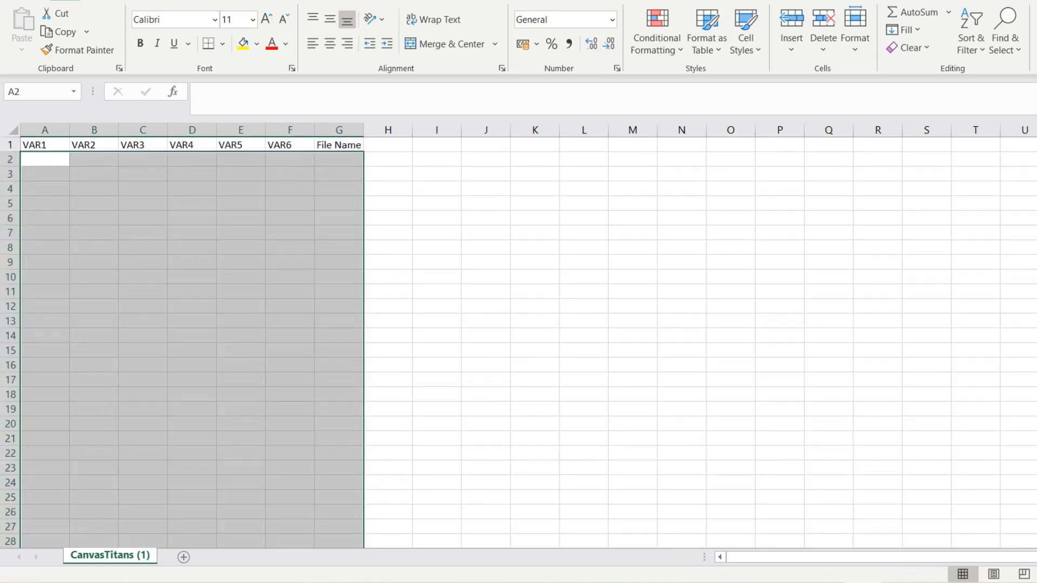
left_click(45, 218)
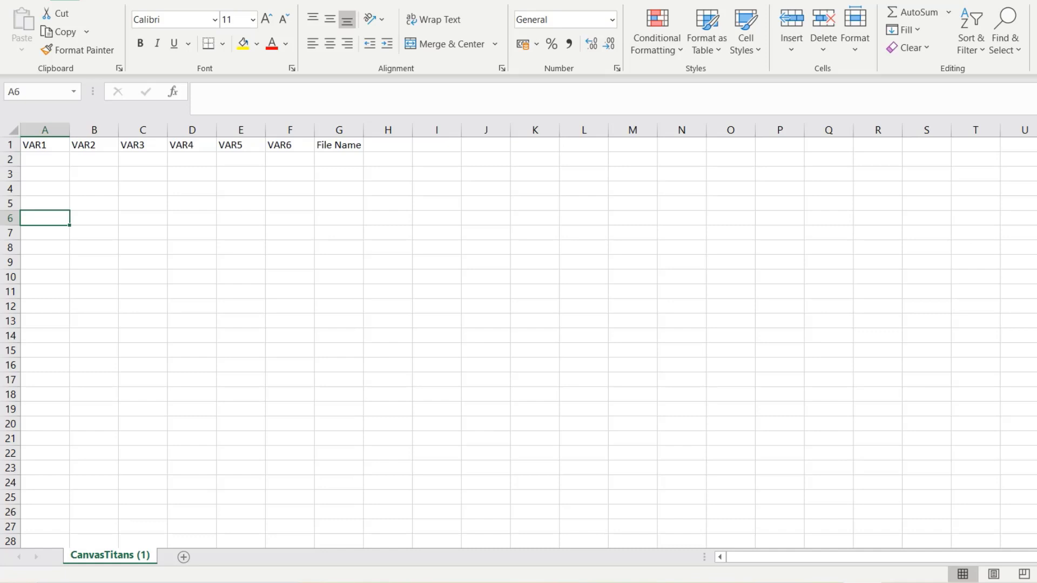
Enter 1970 and 1971 in the first two cells below the VAR1 header.
left_click(45, 159)
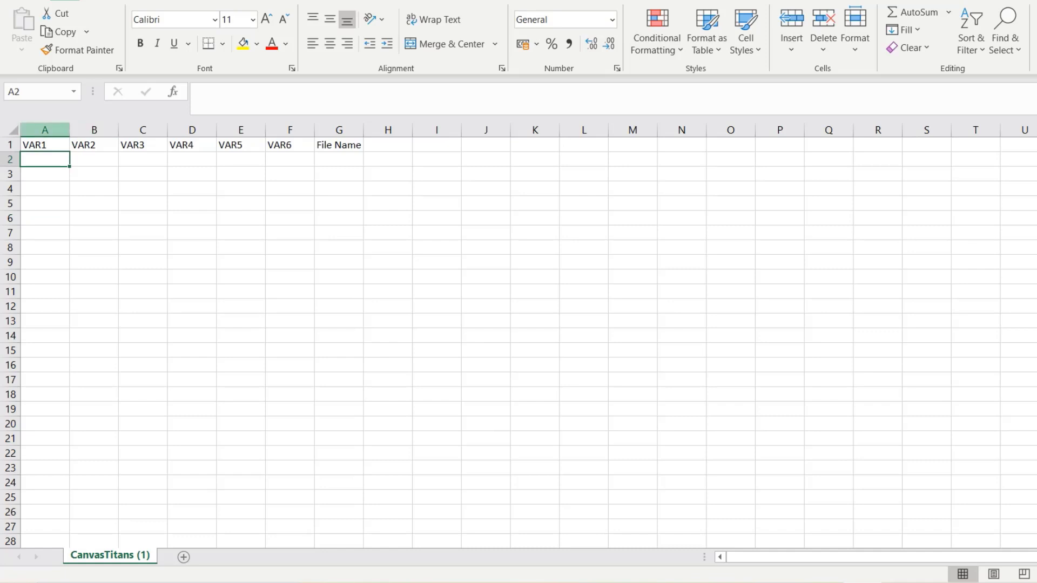
type("195")
key("BackSpace")
type("70")
key("Return")
type("197")
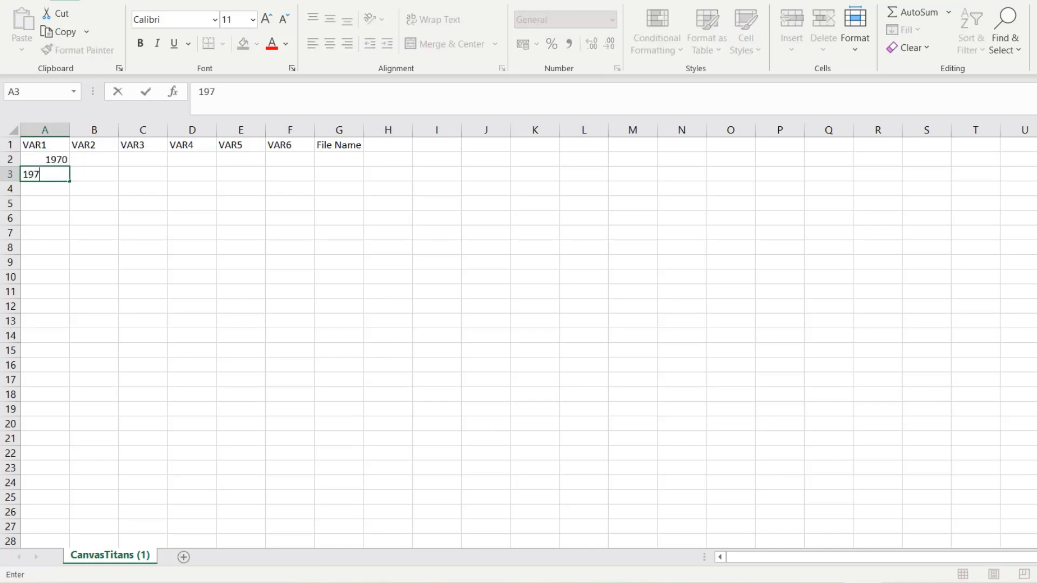
type("0")
key("Return")
left_click(45, 174)
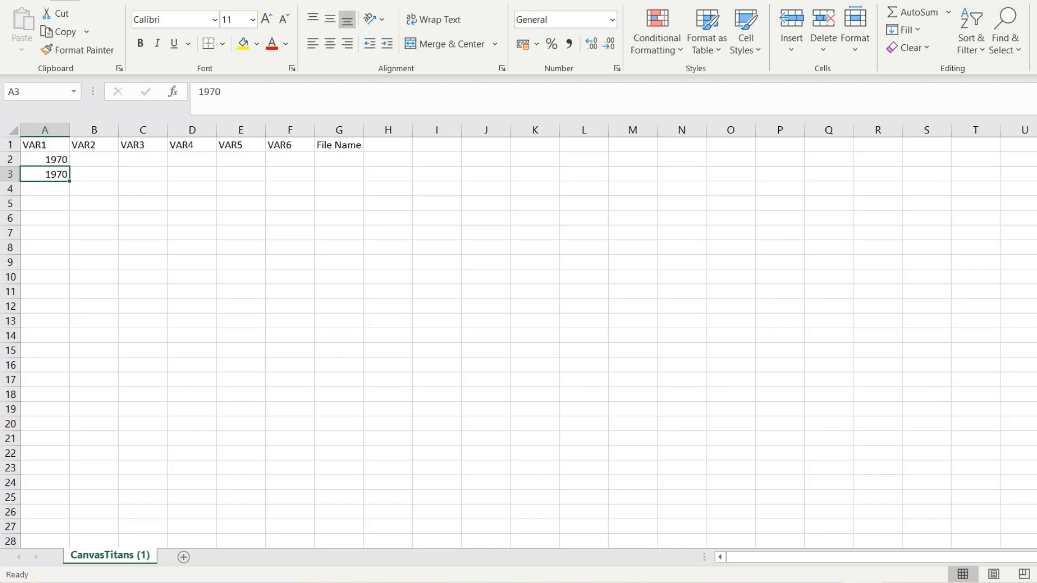
type("1971")
key("Return")
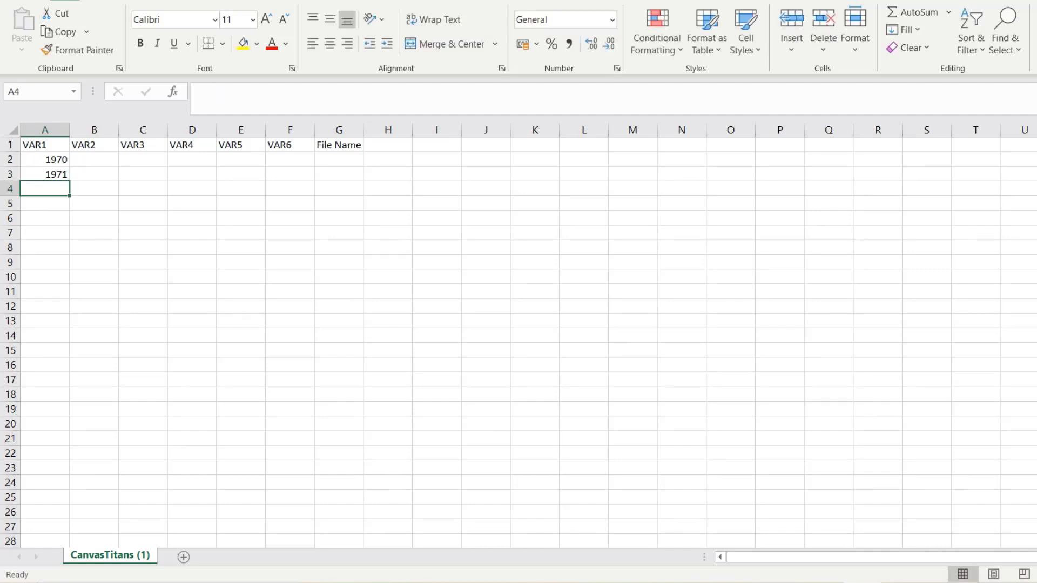
Extend the year series in the VAR1 column down to 2021 in row 53.
left_click(45, 159)
left_click_drag(45, 160, 70, 529)
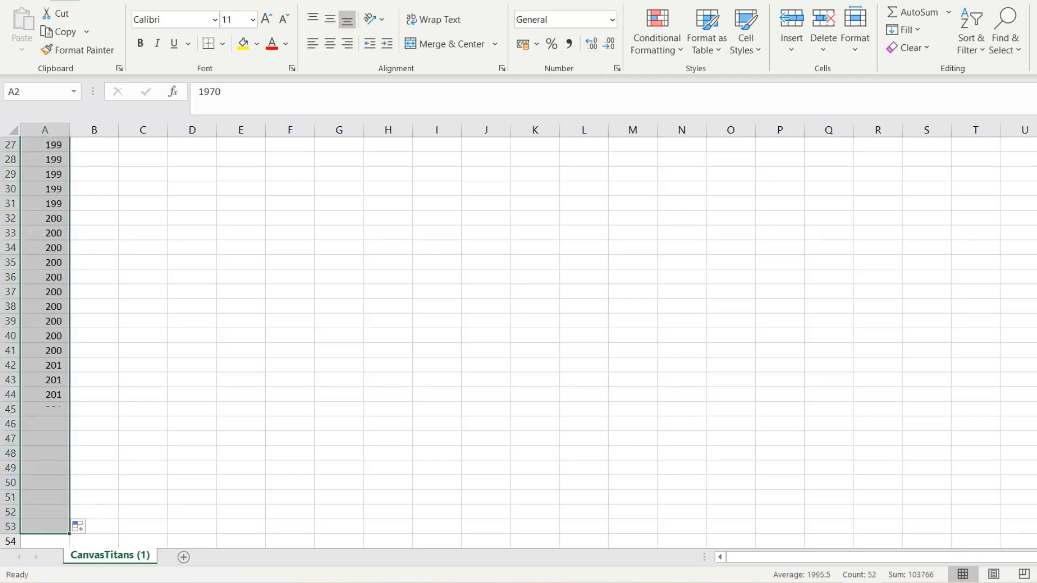
left_click_drag(191, 409, 205, 135)
Try to fill the File Name column down to row 53 from a copy of the first VAR1 year.
left_click(45, 160)
key("ctrl+c")
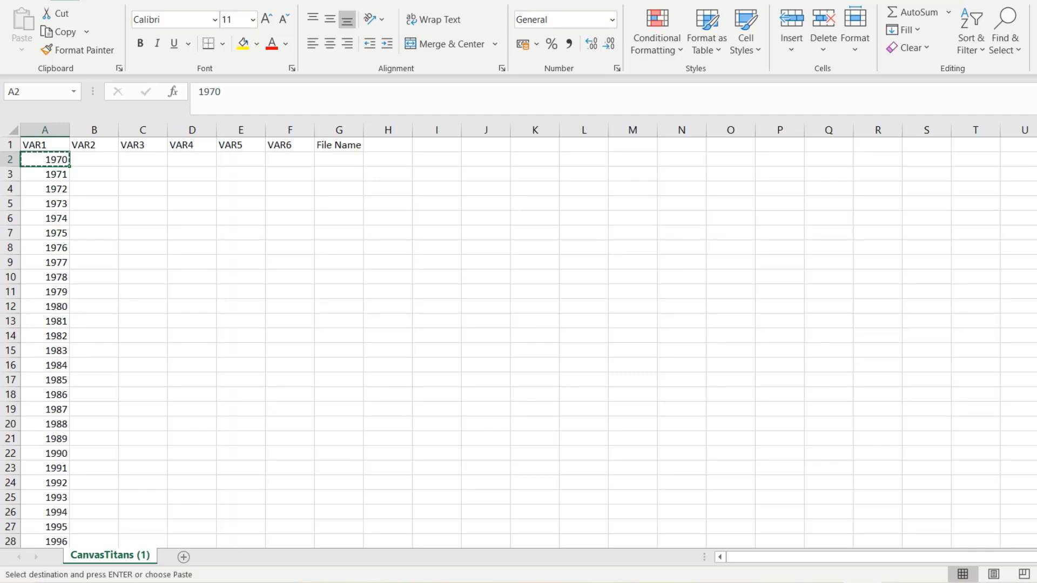
left_click(339, 159)
key("ctrl+v")
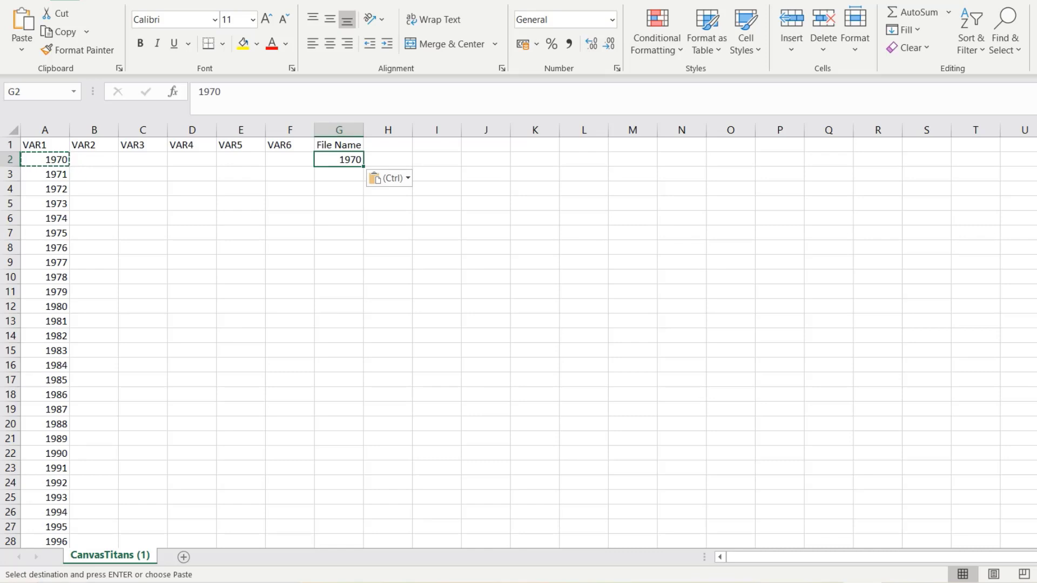
left_click_drag(363, 167, 365, 478)
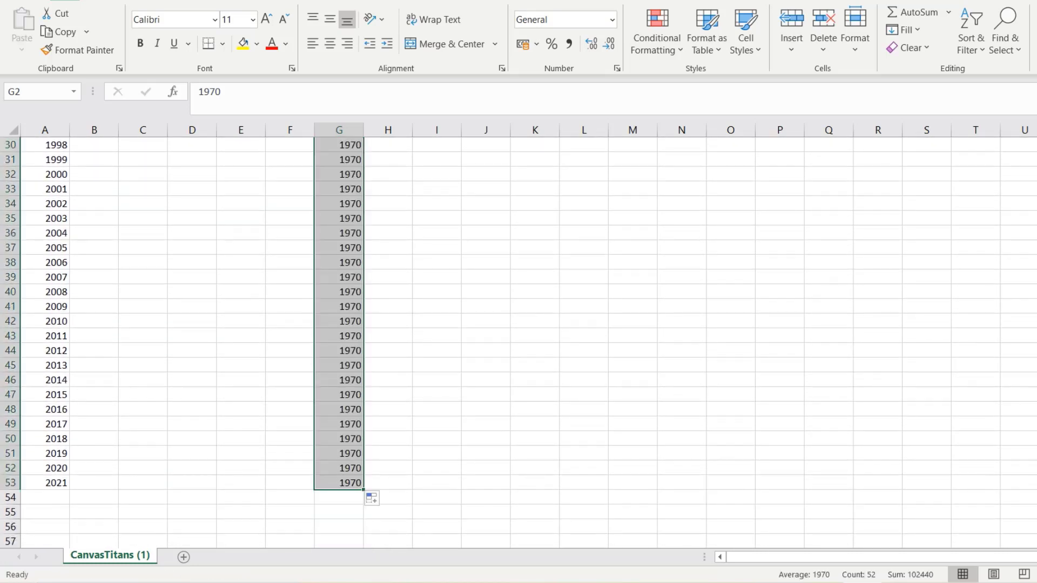
Copy the years 1970 to 2021 from the VAR1 column into the File Name column, starting at G2.
left_click_drag(241, 408, 259, 126)
left_click_drag(54, 160, 67, 513)
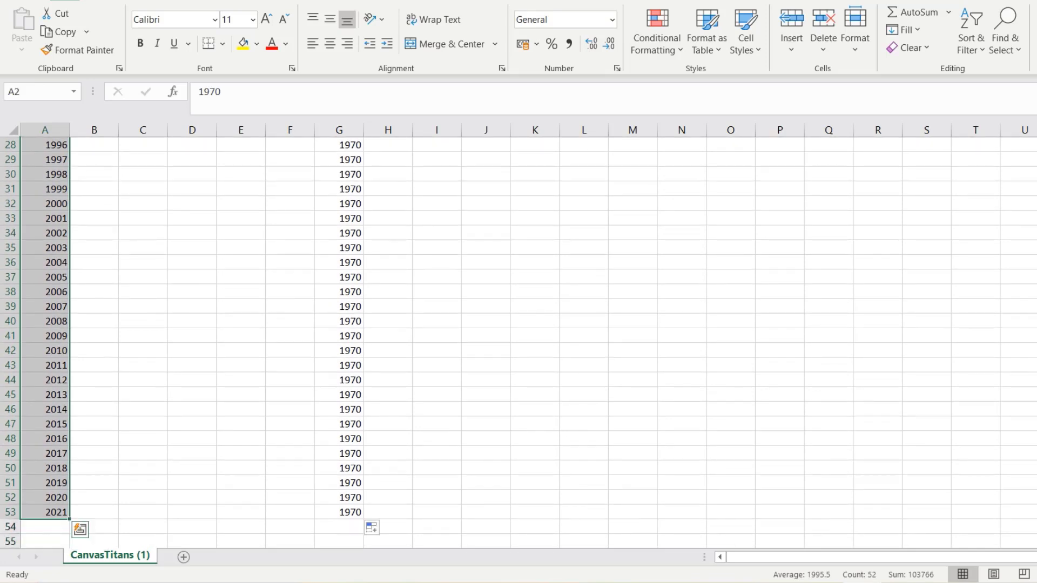
key("ctrl+c")
left_click(338, 380)
left_click_drag(338, 379, 410, 132)
right_click(349, 159)
key("Escape")
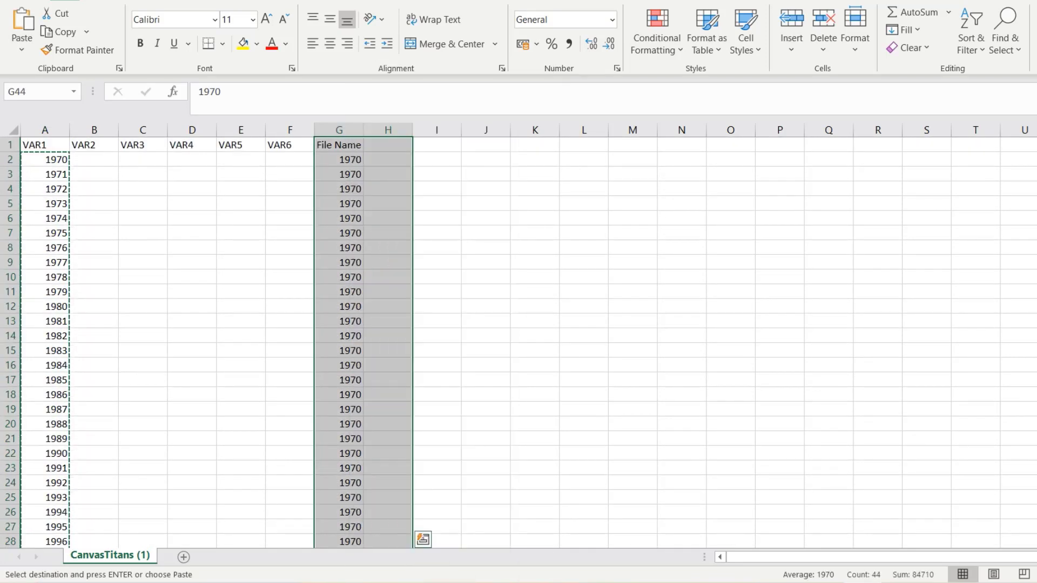
left_click(339, 159)
key("ctrl+v")
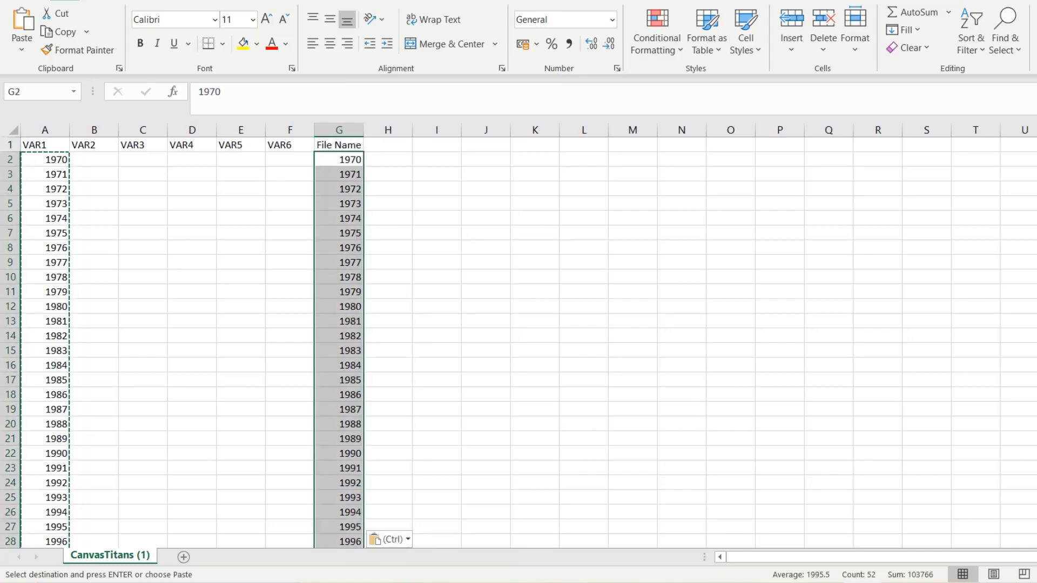
left_click(240, 203)
key("Escape")
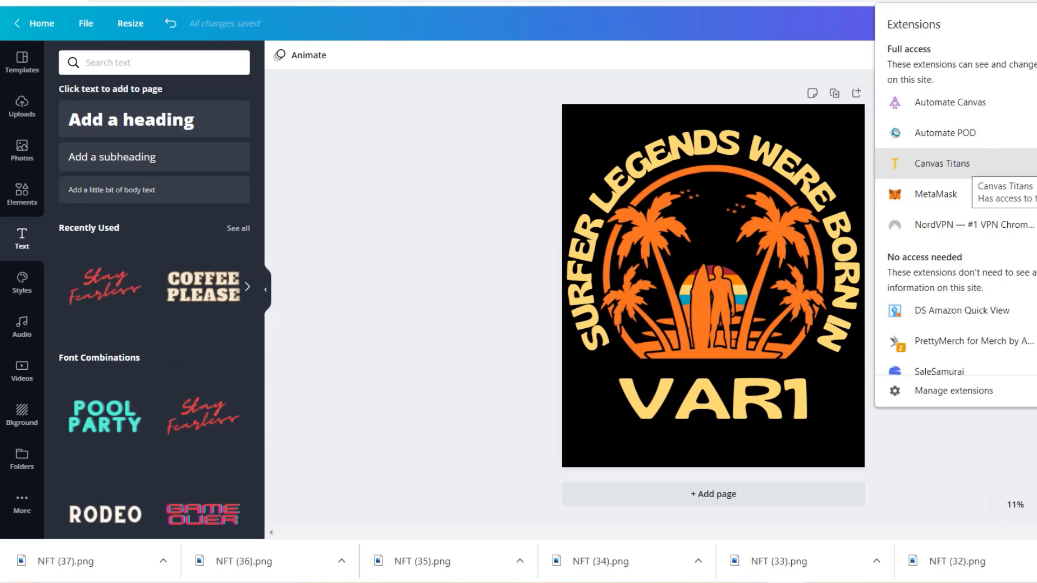
Run the Canvas Titans extension on the Canva design in Cycle Variables mode with CanvasTitans (1) from the surfer legends folder.
left_click(999, 163)
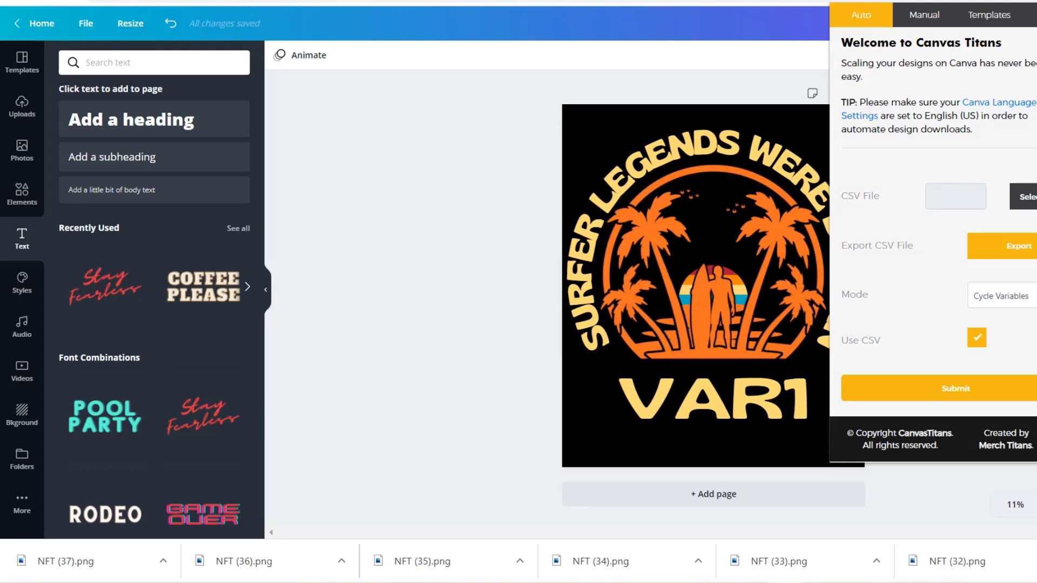
left_click(1023, 197)
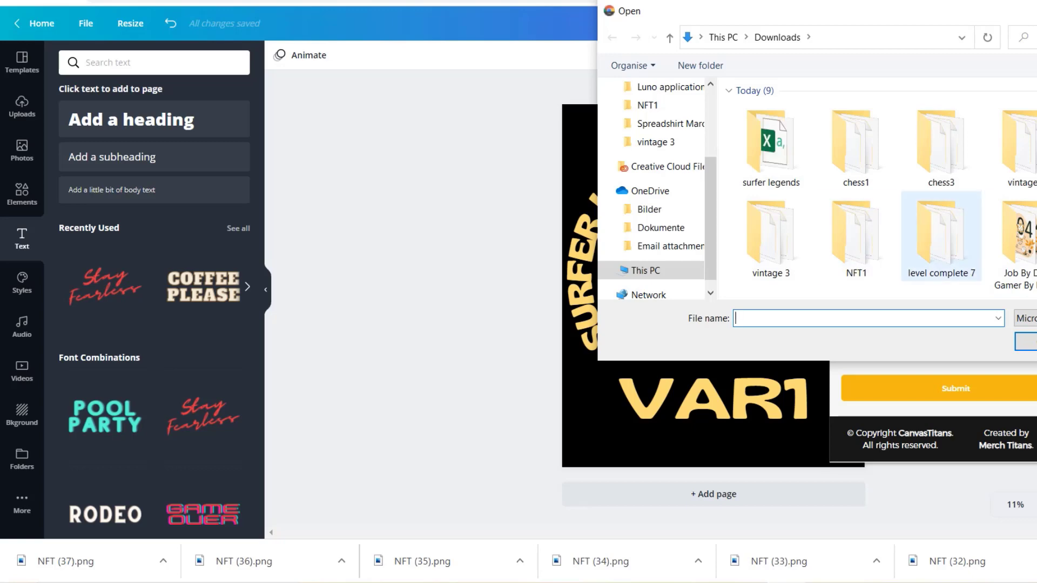
double_click(770, 146)
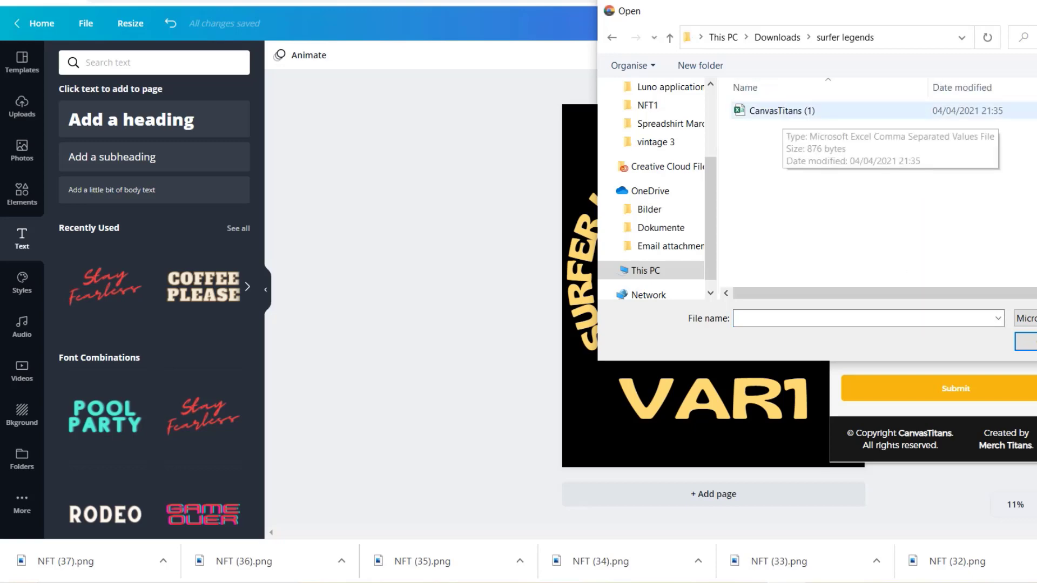
double_click(718, 112)
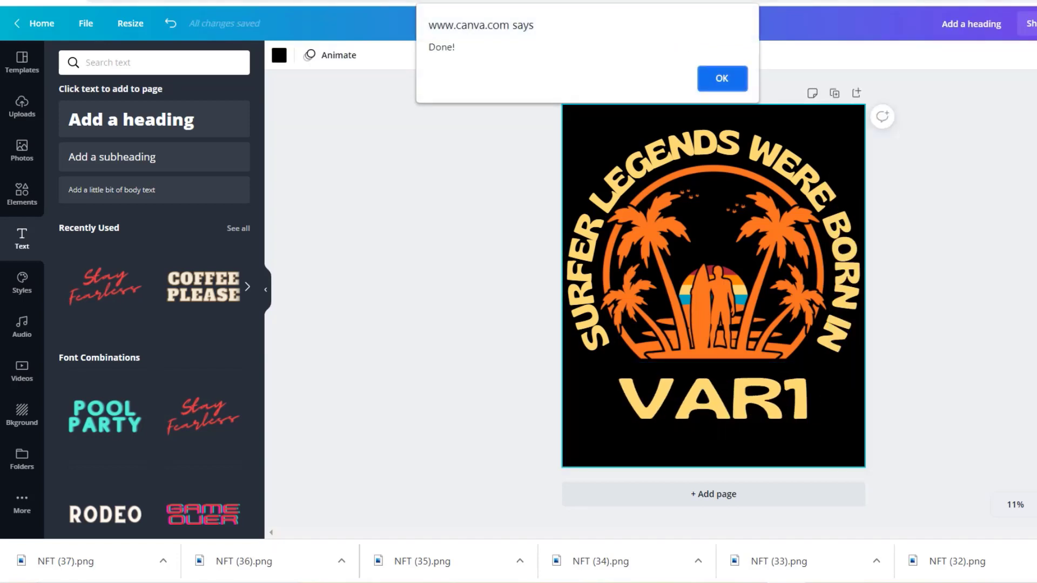
key("Return")
Reopen the Canvas Titans extension and load the CanvasTitans (1) CSV file again.
left_click(1031, 2)
left_click(979, 164)
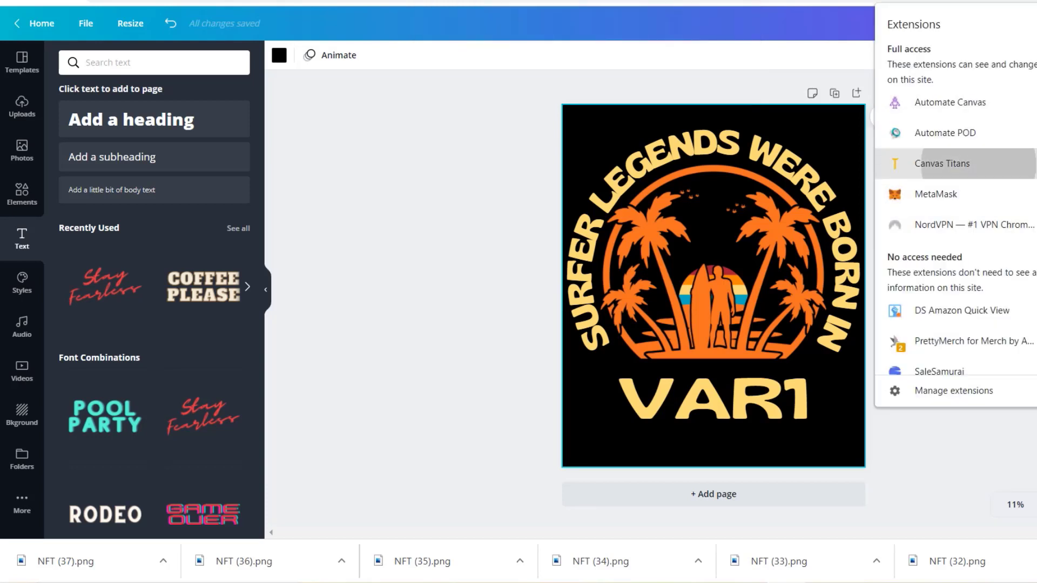
left_click(1023, 197)
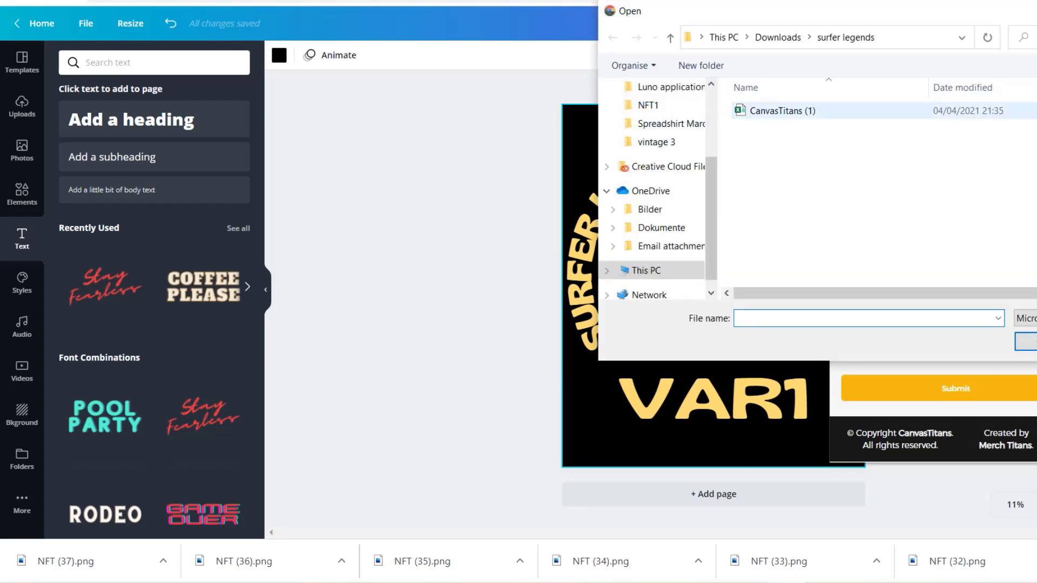
double_click(782, 111)
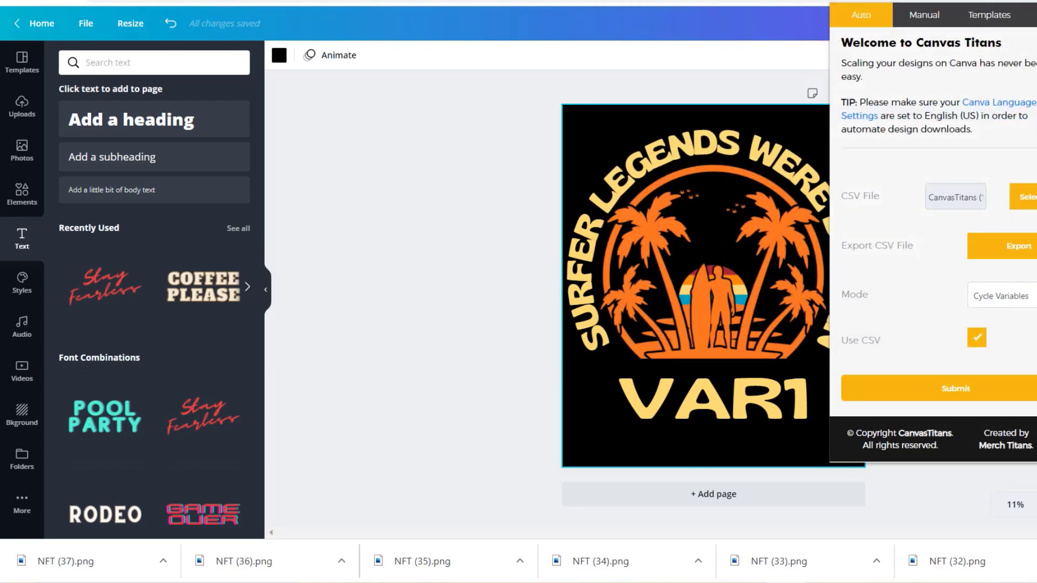
Set the Canvas Titans mode to Download and the download file type to PNG.
left_click(1002, 296)
left_click(993, 345)
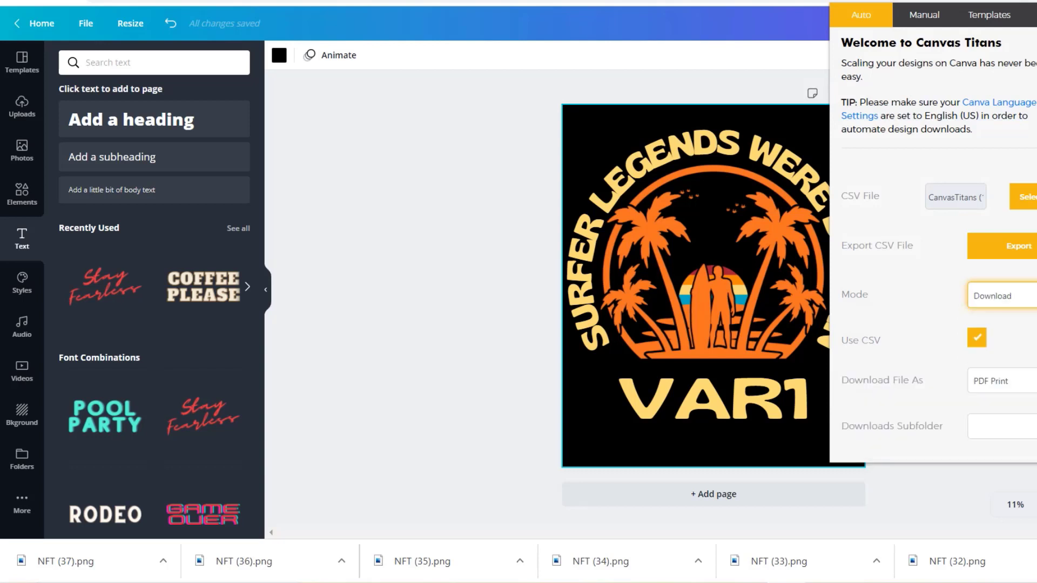
scroll(933, 243, "down", 2)
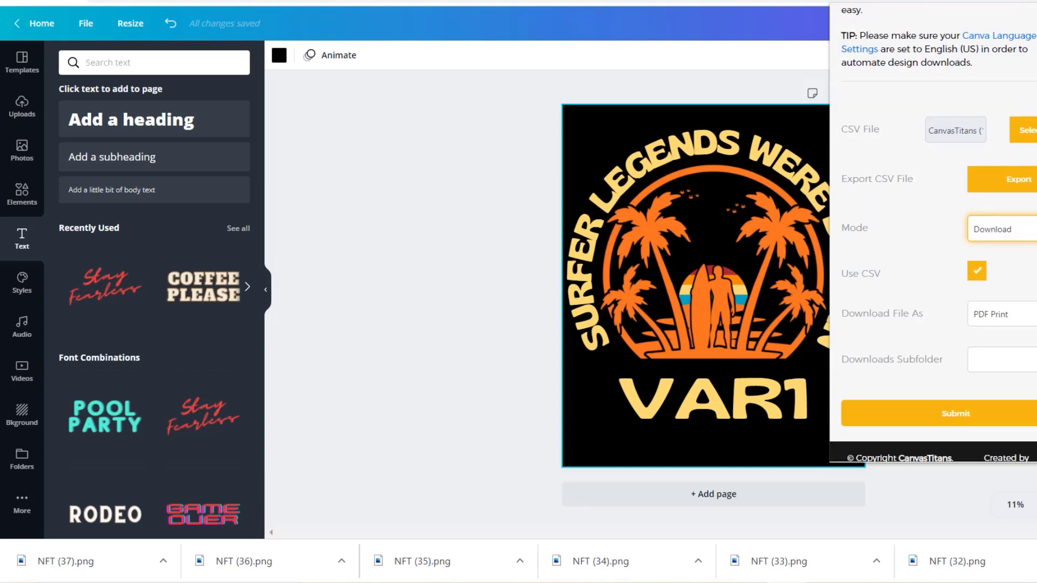
left_click(1001, 307)
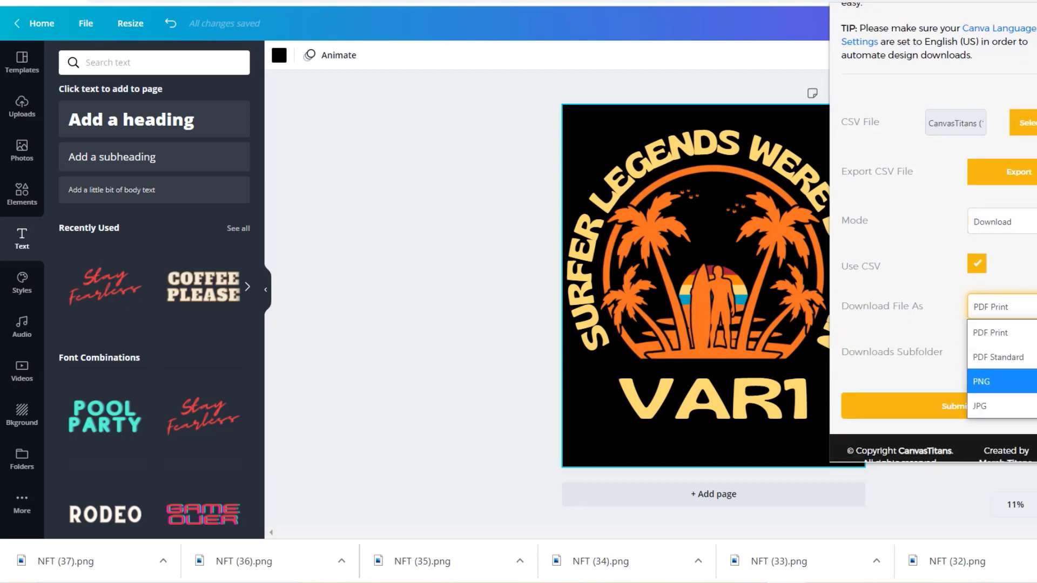
left_click(993, 382)
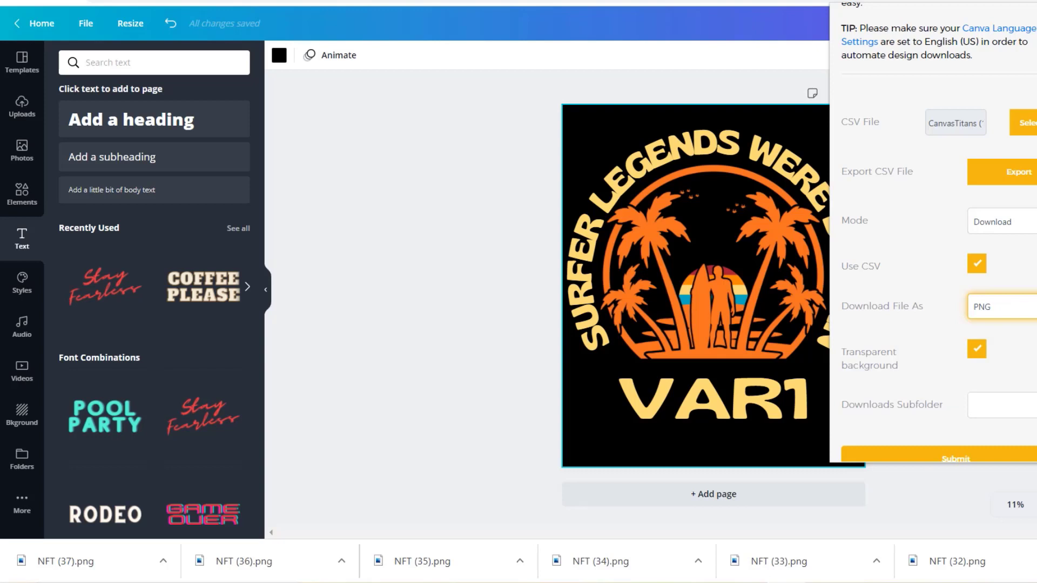
Set the downloads subfolder to "surfer legends", submit the batch download and dismiss the completion dialog.
scroll(933, 232, "down", 2)
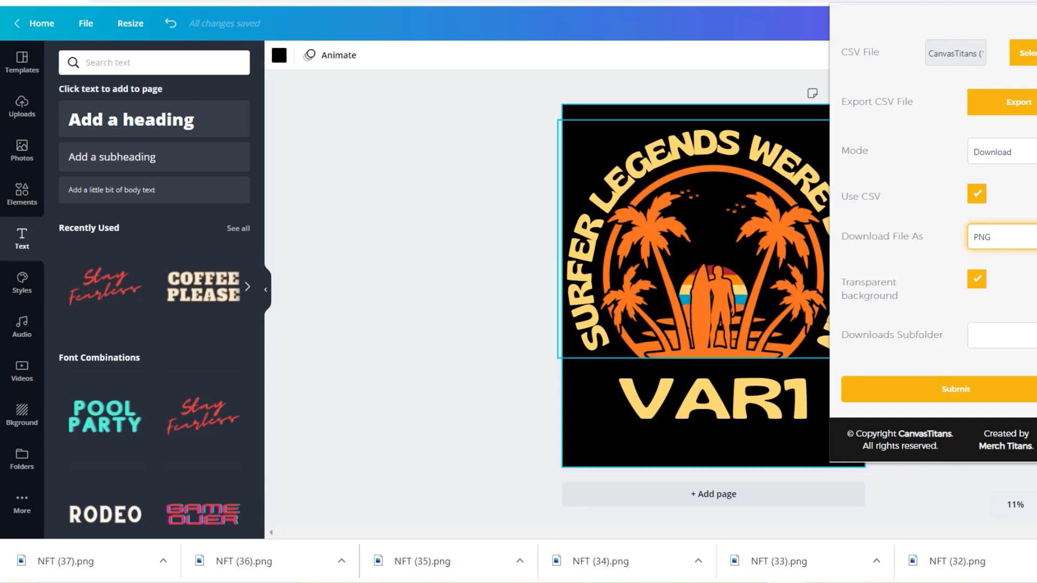
left_click(1002, 335)
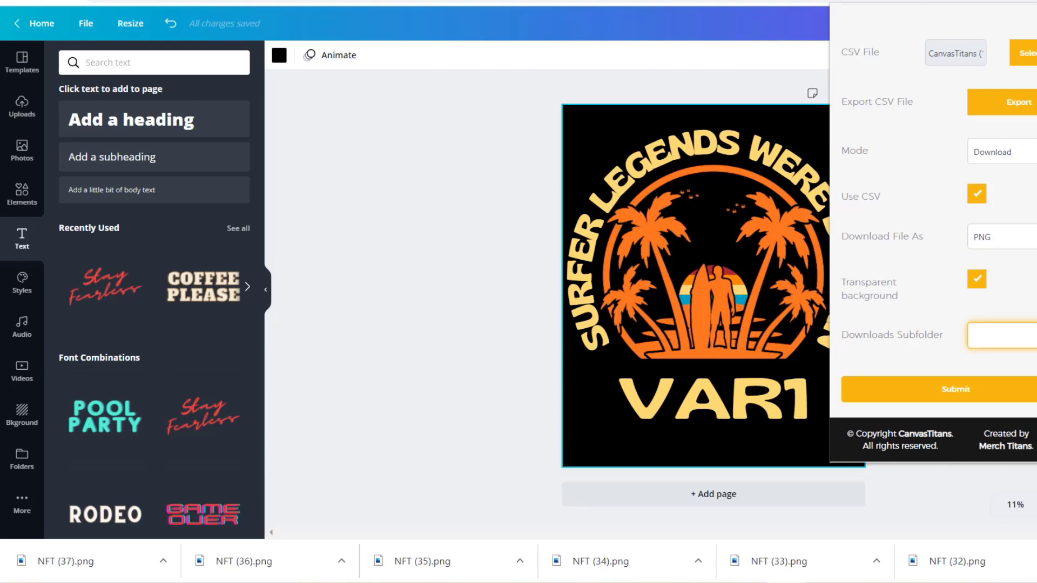
type("surfer legends")
mouse_move(444, 582)
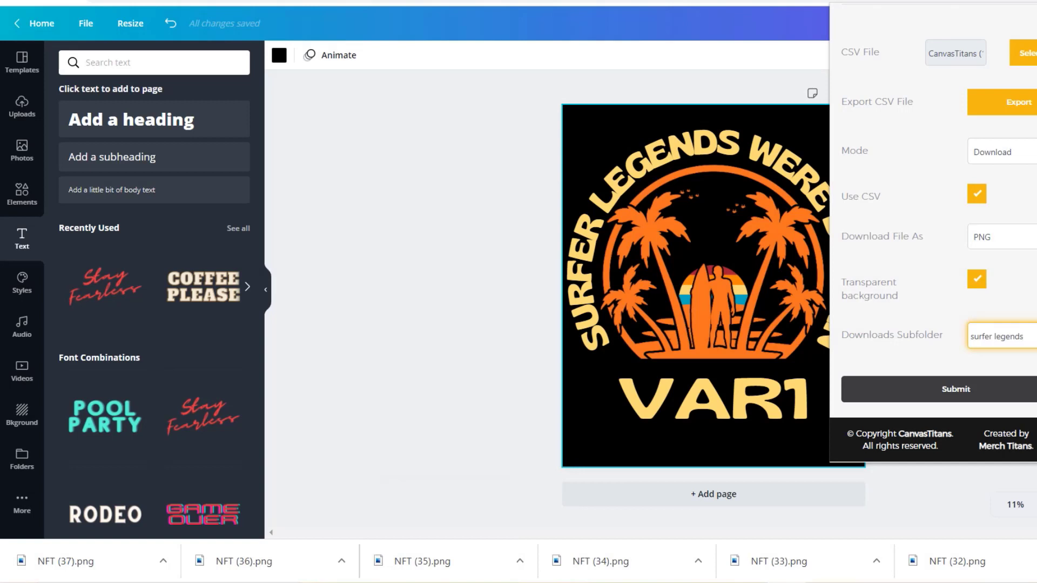
key("Tab")
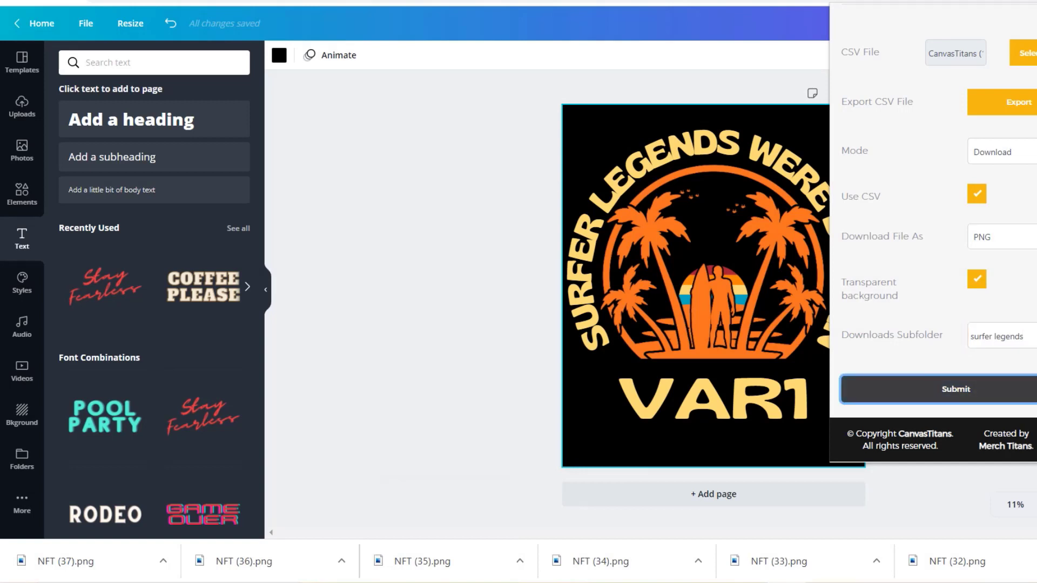
key("Return")
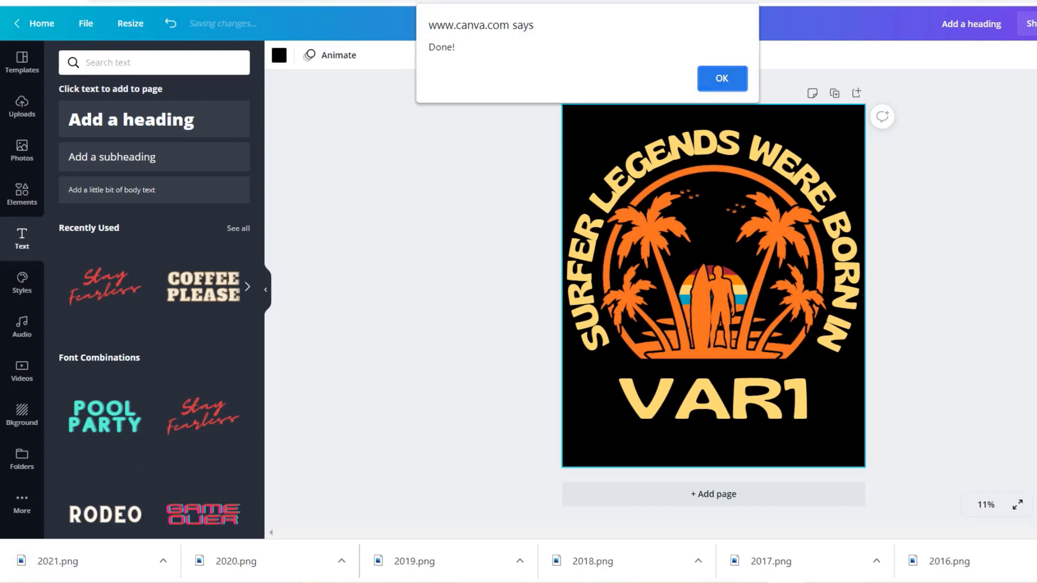
left_click(707, 80)
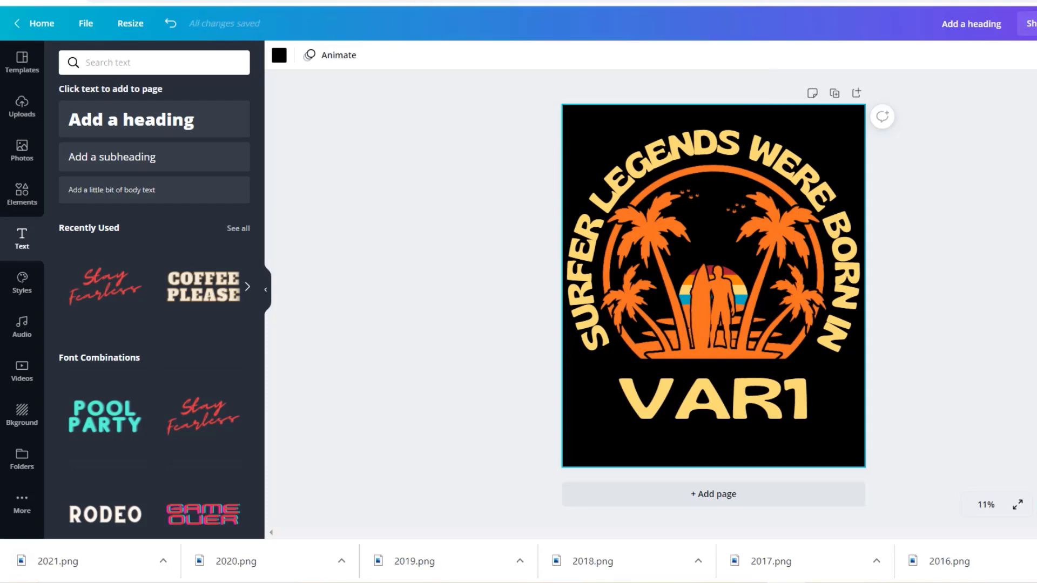
Bring up Flying Upload, switch to the surfer legends folder in File Explorer and show its files as large icons.
left_click(749, 582)
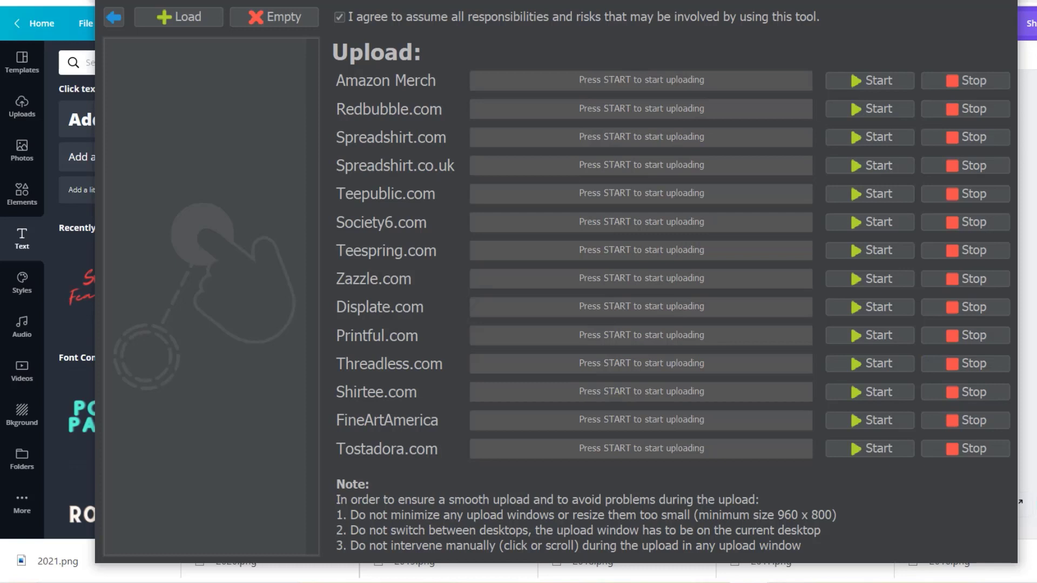
key("alt+Tab")
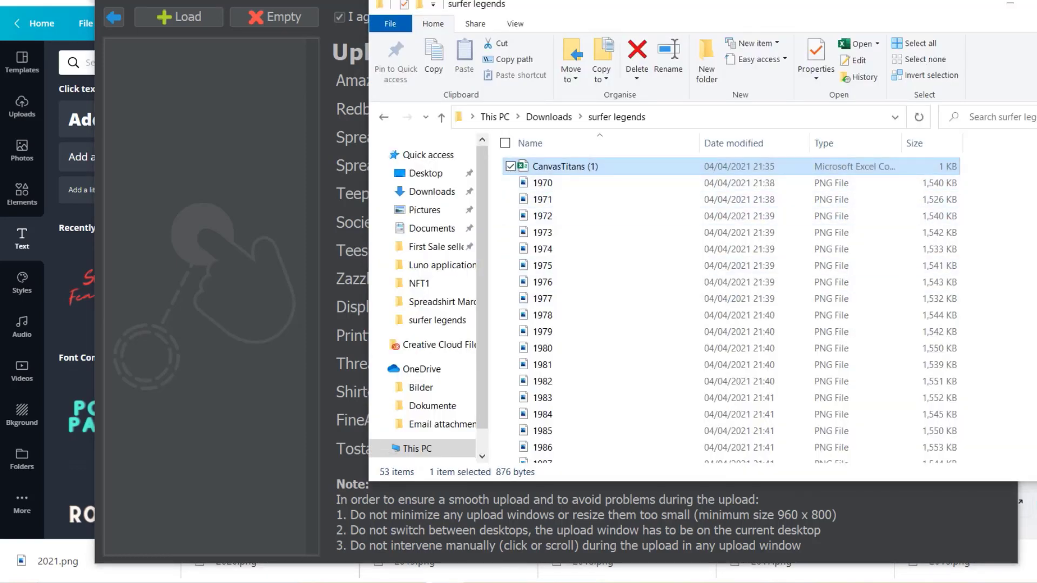
right_click(853, 274)
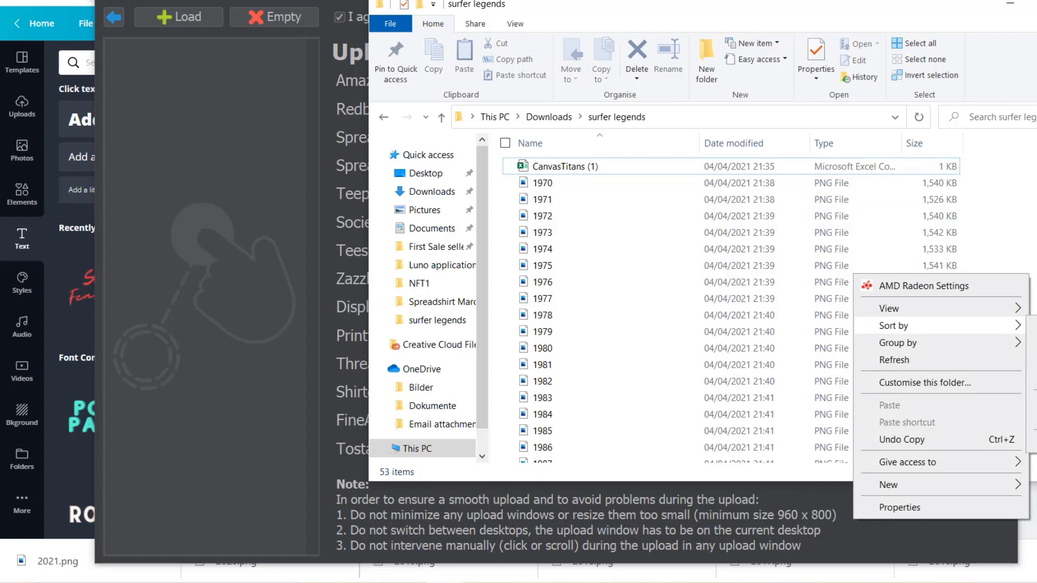
mouse_move(889, 308)
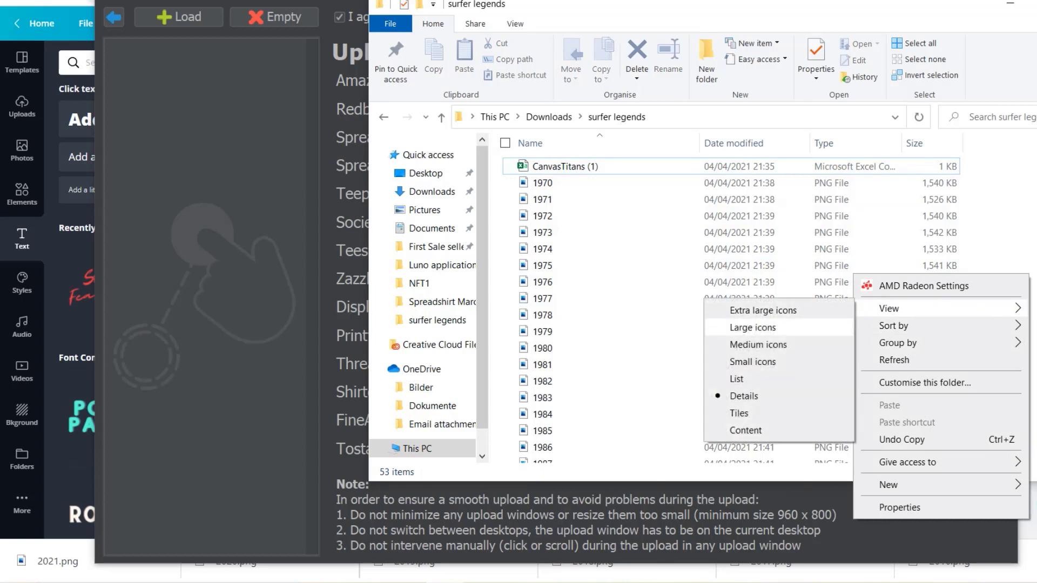
left_click(752, 327)
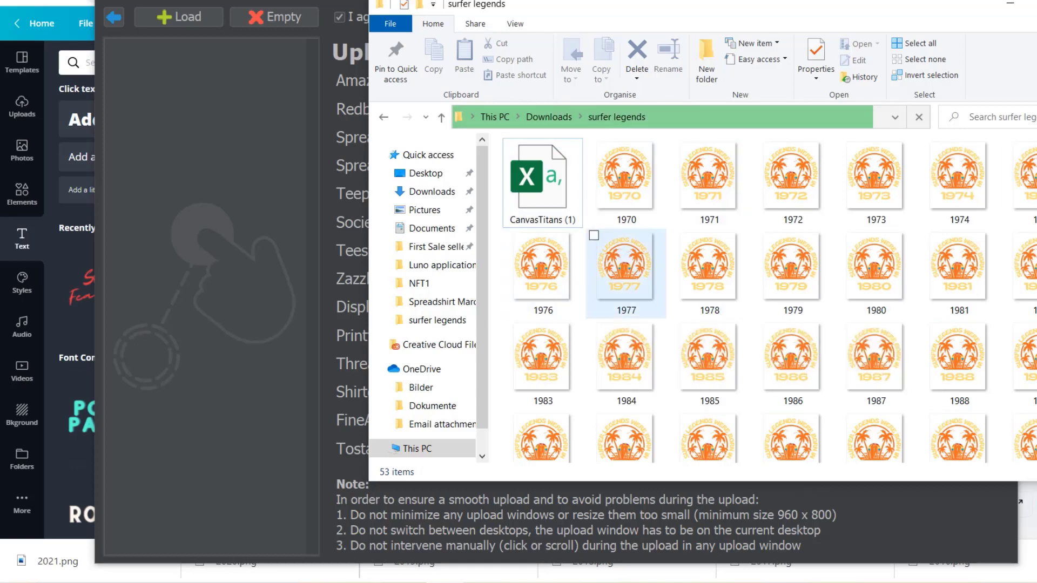
scroll(959, 270, "down", 3)
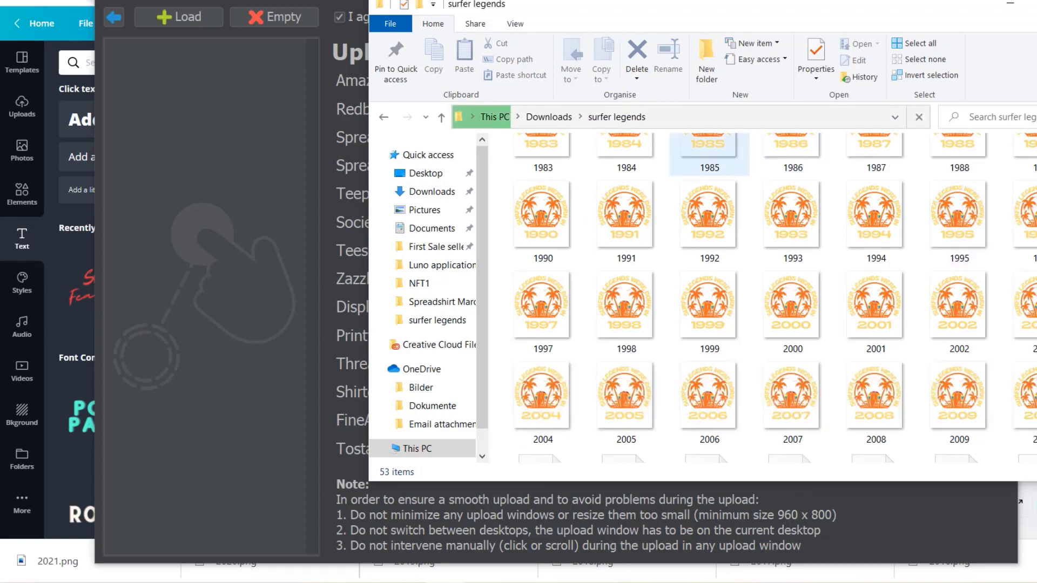
Open Flying Upload's Edit mode and load the designs 1996 to 2004 from the surfer legends folder into its file list.
left_click_drag(625, 216, 264, 171)
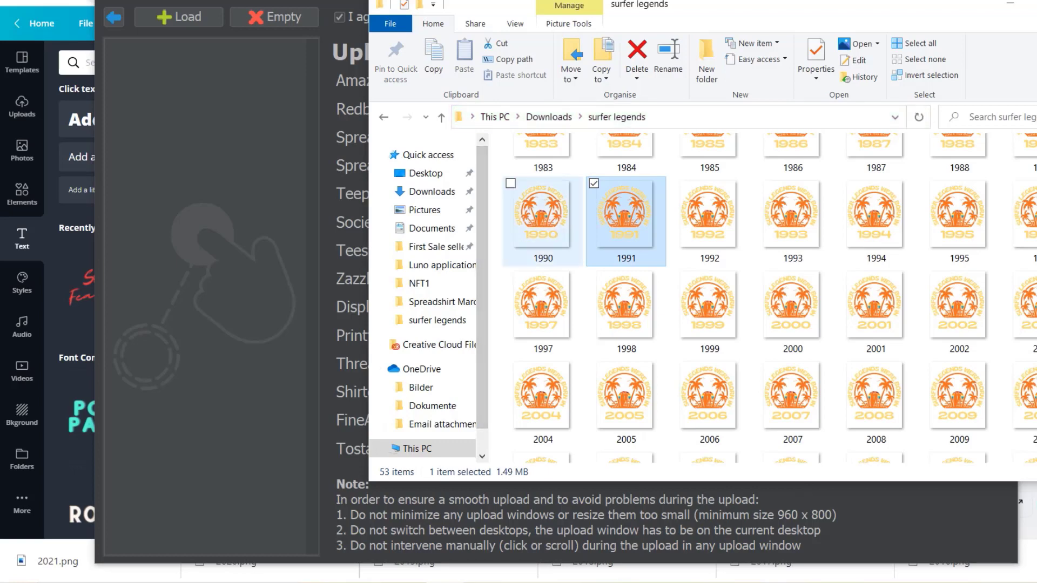
left_click(542, 216)
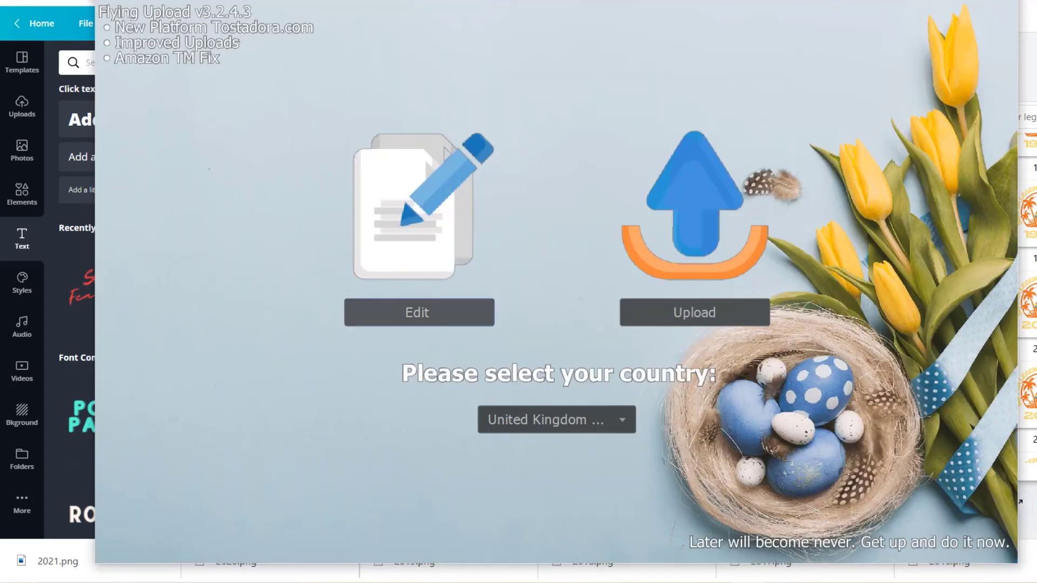
left_click(419, 311)
left_click(1026, 221)
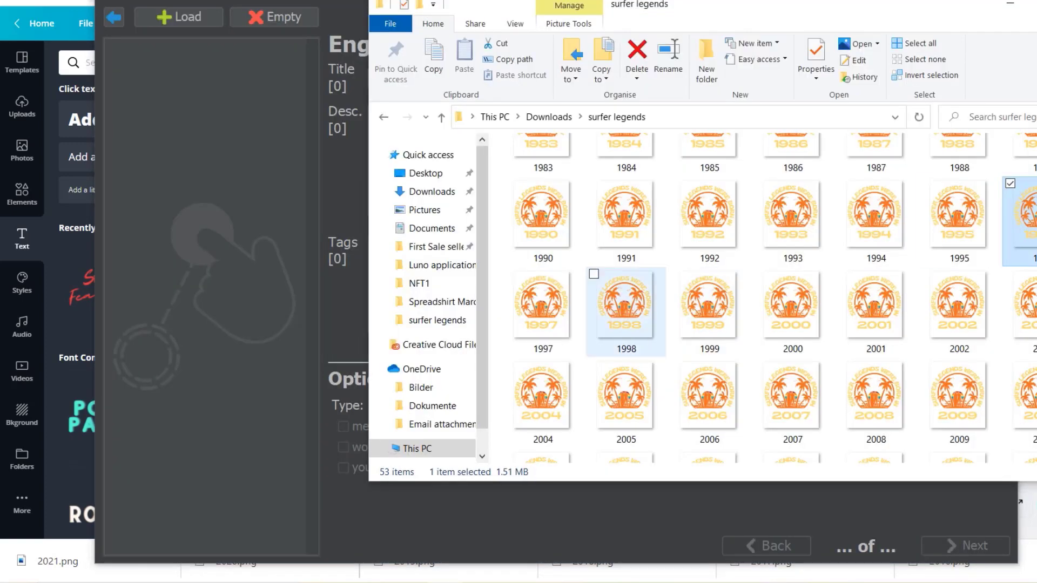
left_click(541, 397, "shift")
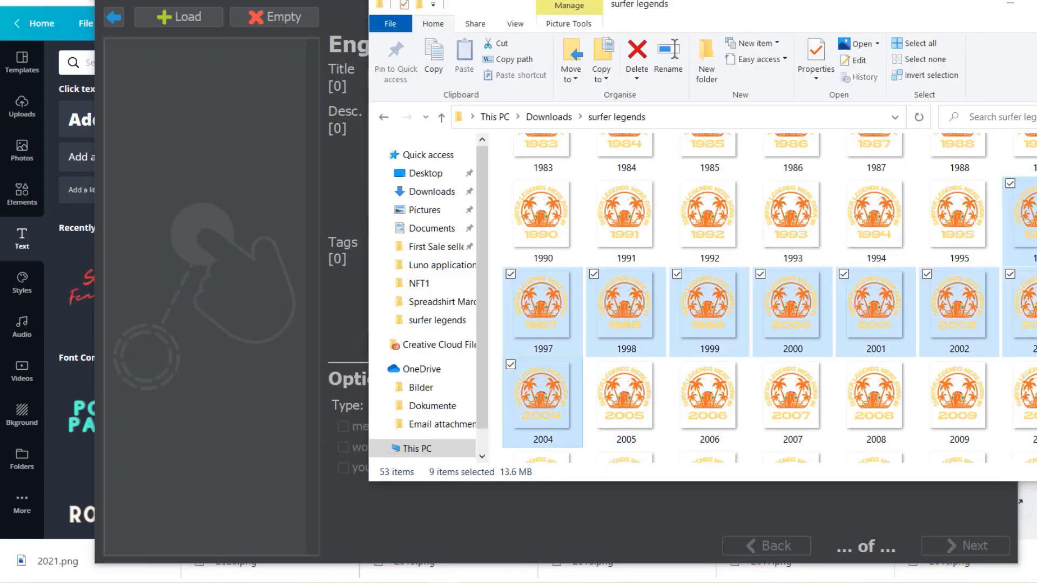
left_click_drag(541, 397, 189, 184)
left_click(189, 178)
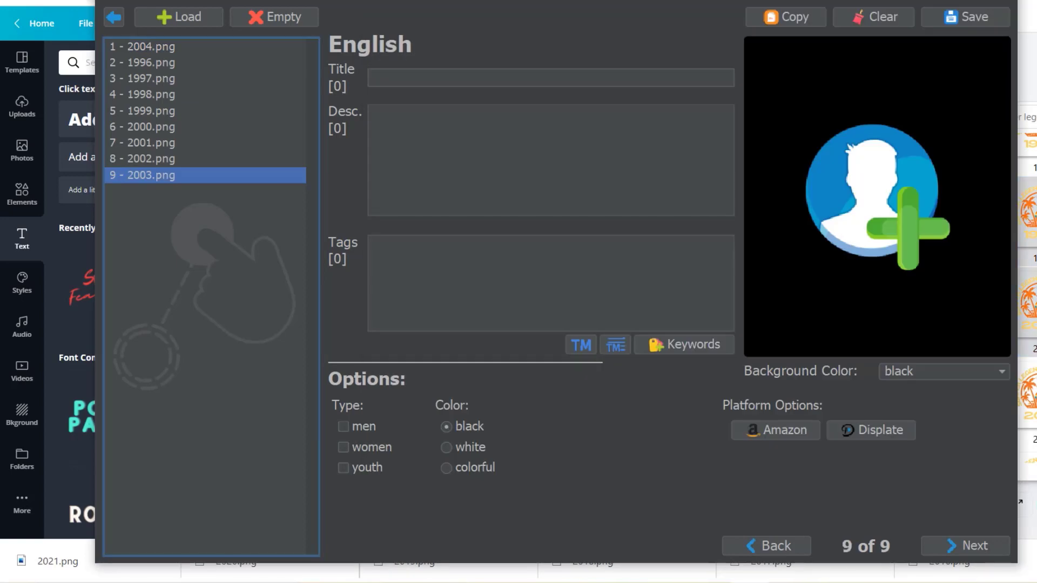
Preview the 2004.png design in Flying Upload, then empty the list of loaded designs.
left_click(204, 46)
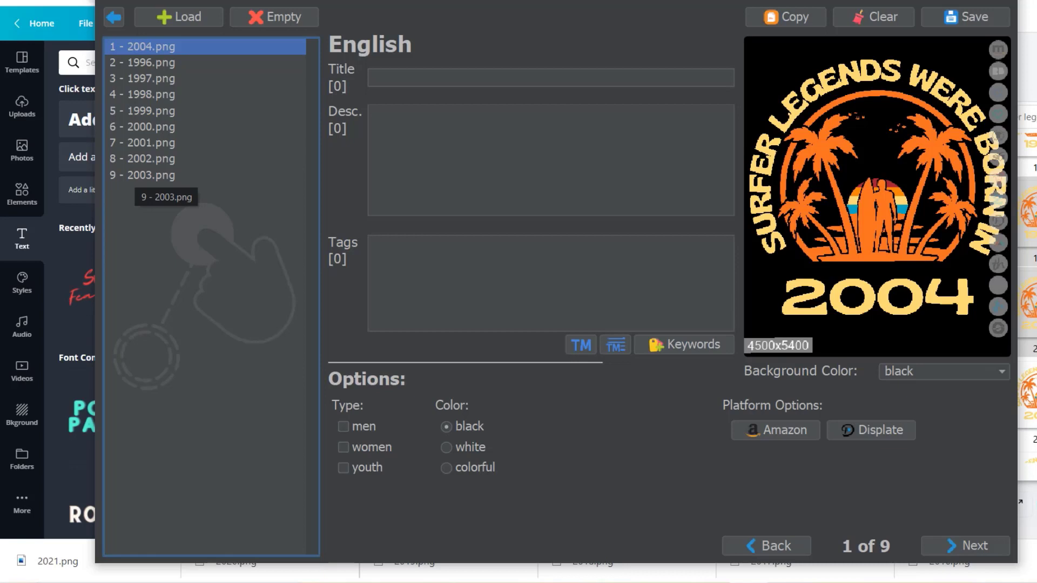
key("Delete")
left_click(274, 17)
key("Return")
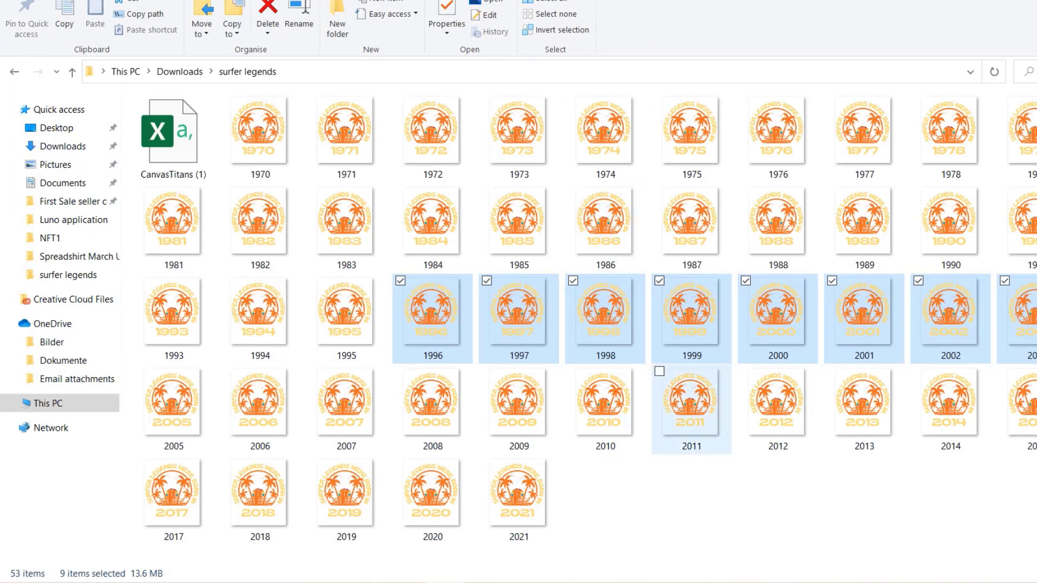
Add the template workbooks to the surfer legends folder and delete the "template basic no formula" file.
left_click_drag(761, 499, 714, 403)
left_click(738, 500)
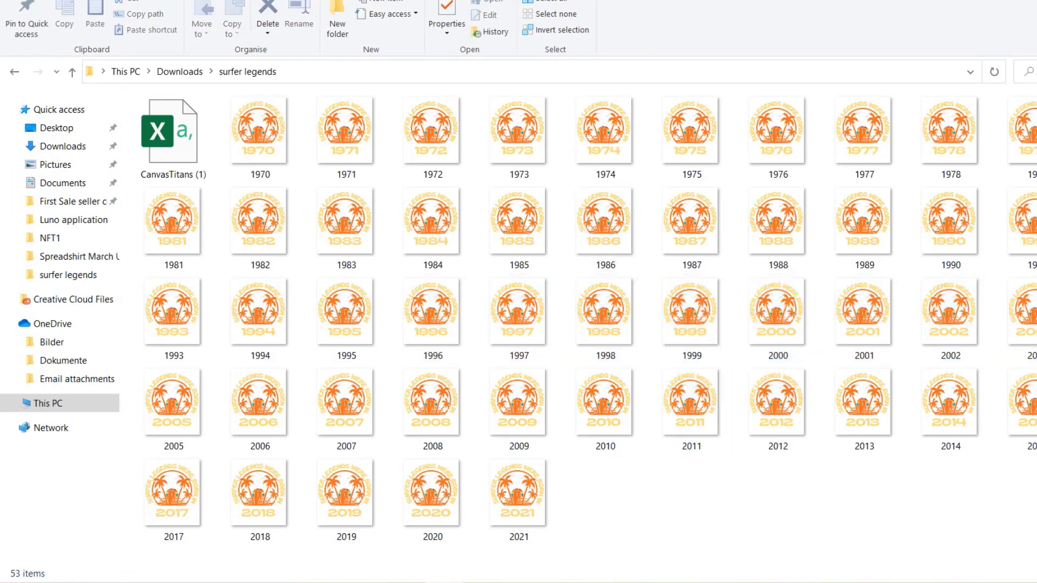
key("alt+Up")
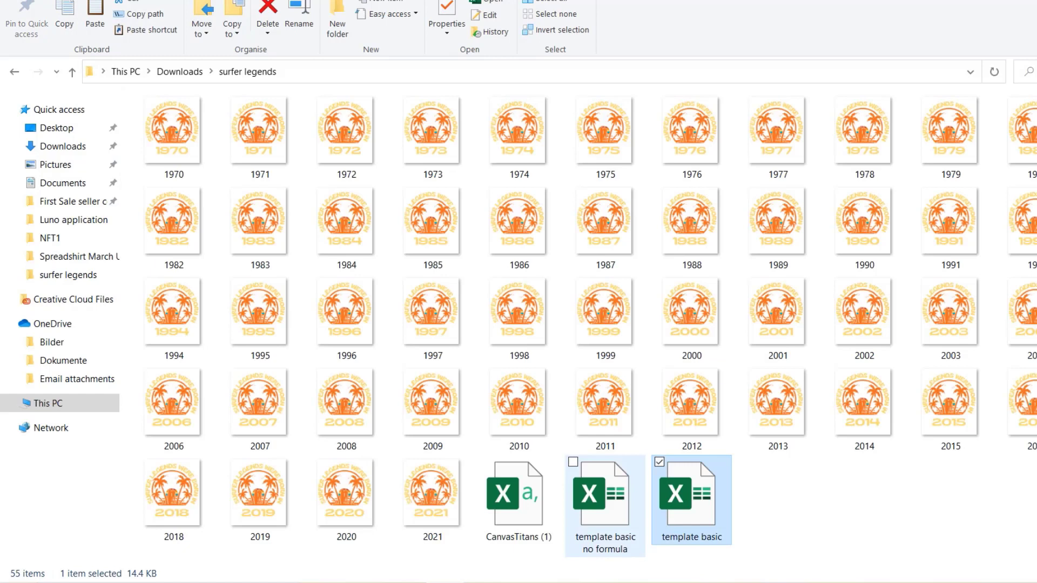
left_click(605, 505)
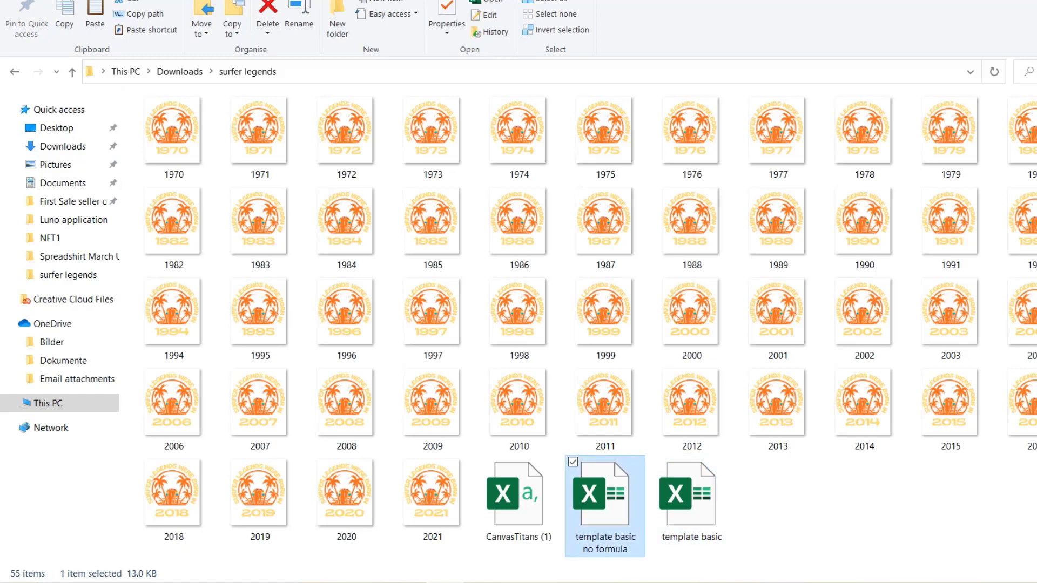
key("Delete")
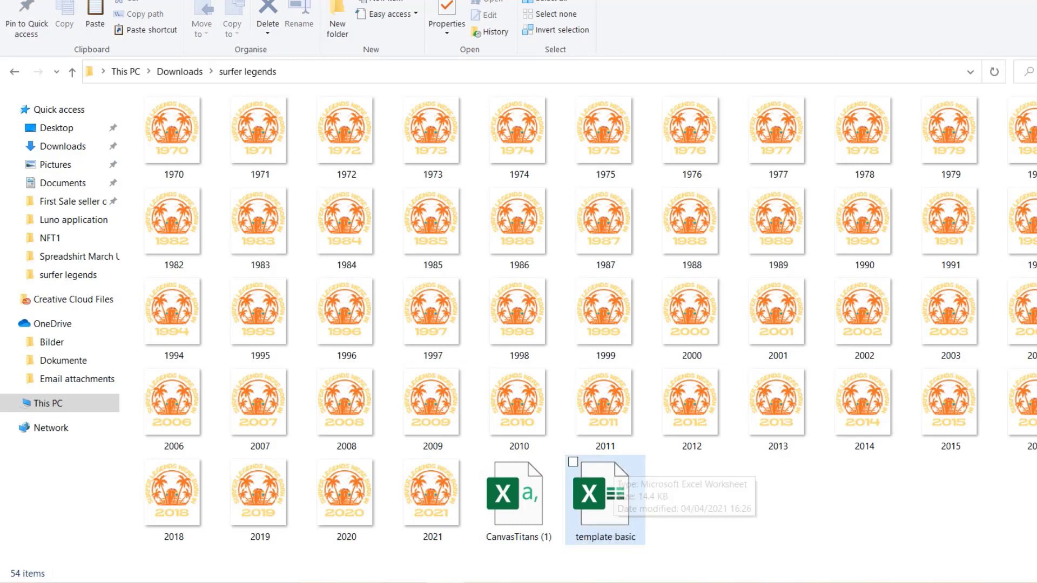
Open the "template basic" workbook in Excel, enable editing and inspect the title formula in cell C22.
left_click(604, 492)
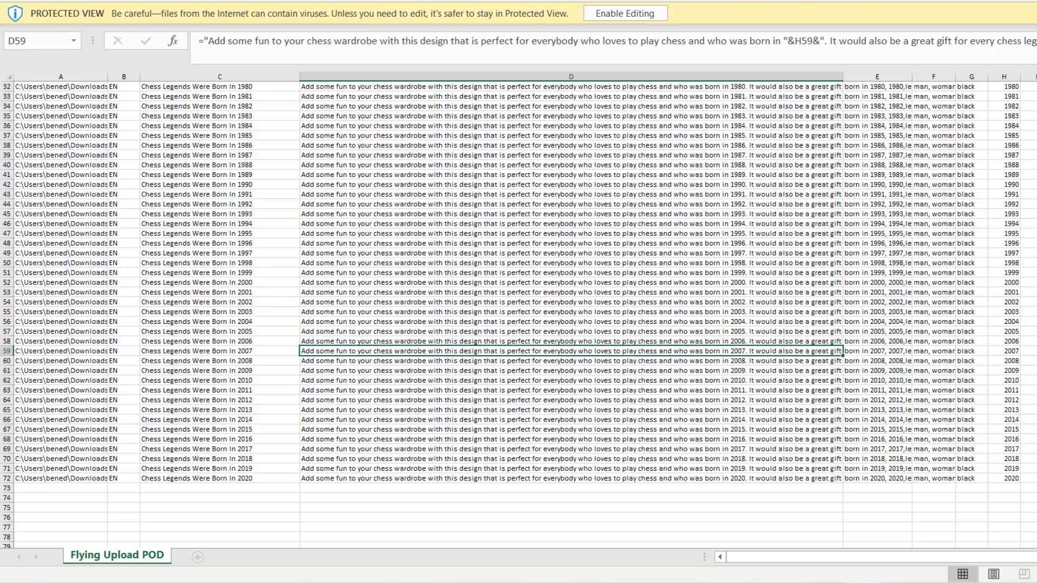
left_click(625, 13)
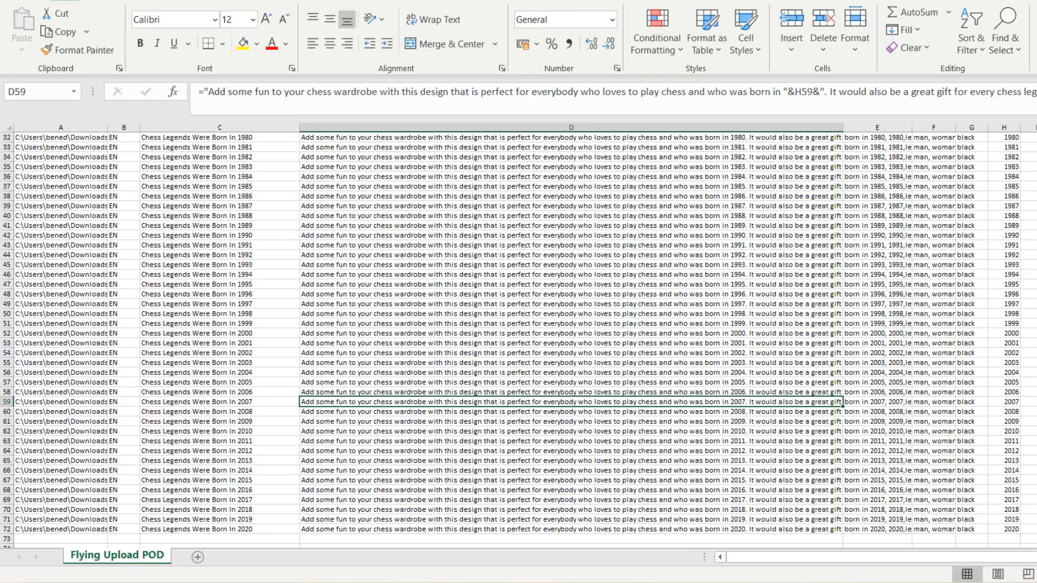
left_click_drag(216, 372, 27, 135)
left_click(219, 343)
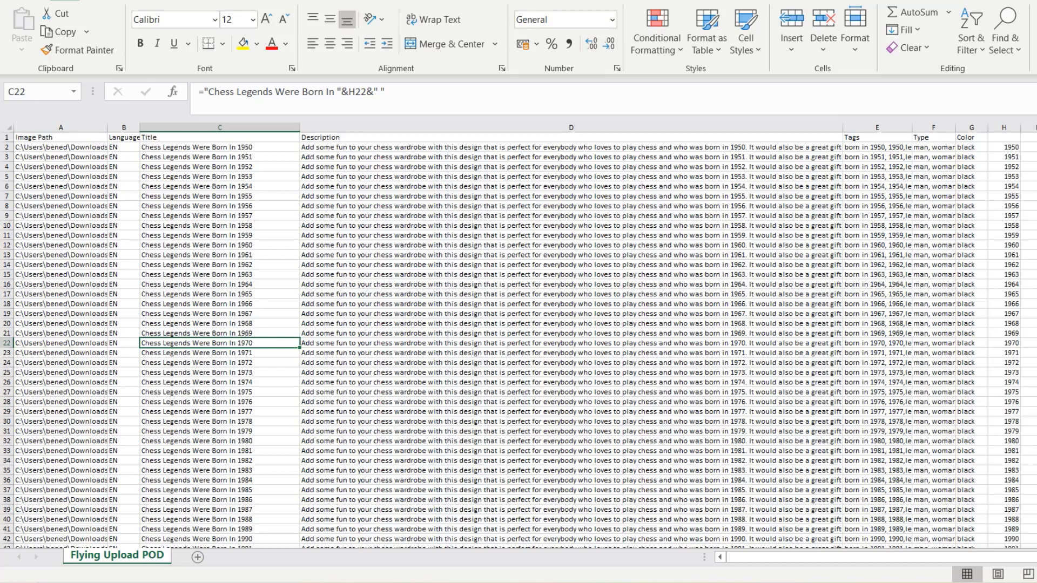
Clear all old entries beneath the Image Path header and select cell A2.
left_click_drag(59, 147, 108, 523)
key("Delete")
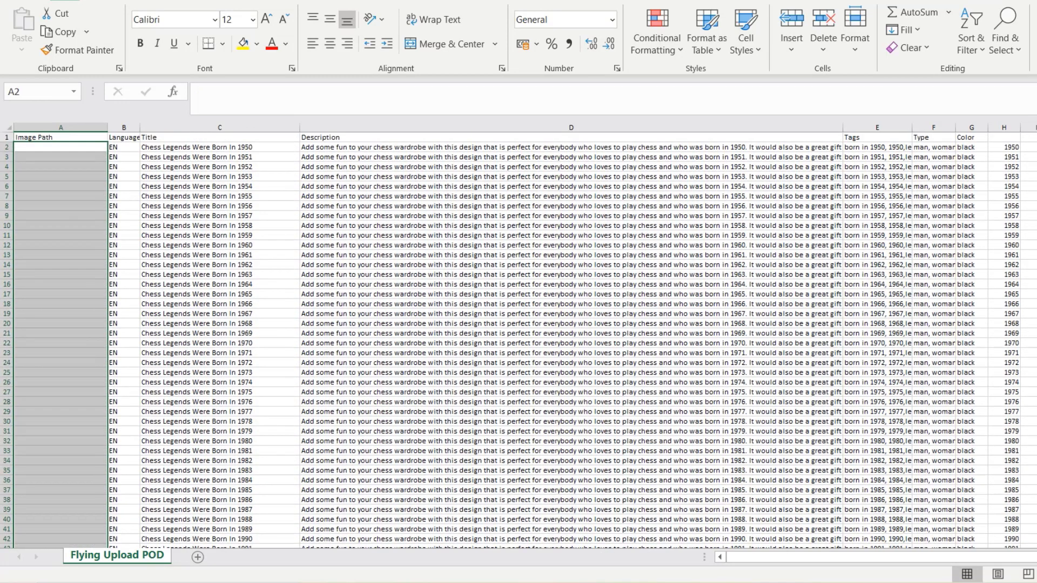
left_click(60, 226)
left_click(61, 146)
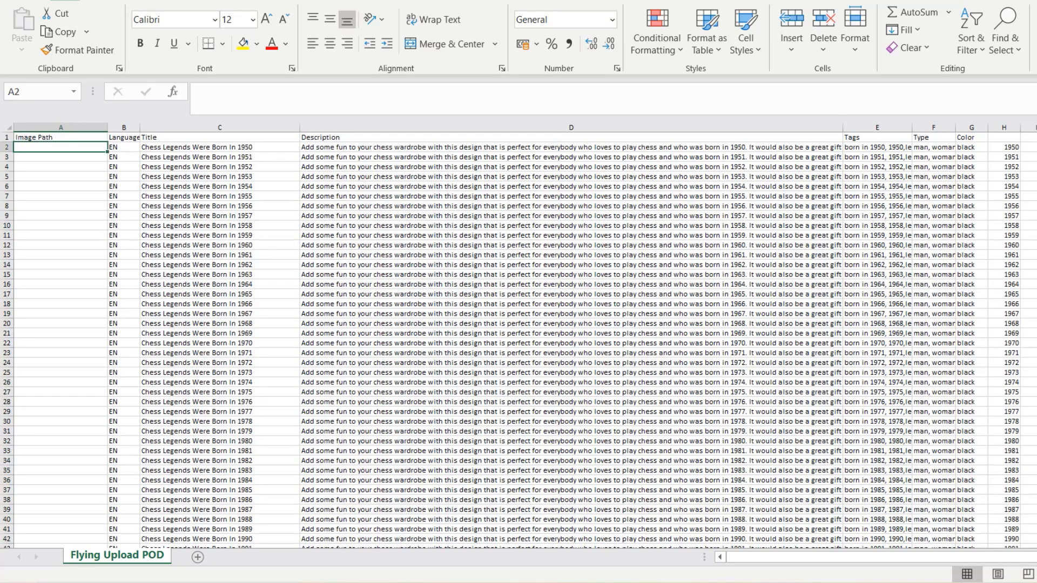
Copy the file paths of the PNGs 1970 to 2021 from the surfer legends folder and paste them into the sheet from A2.
key("alt+Tab")
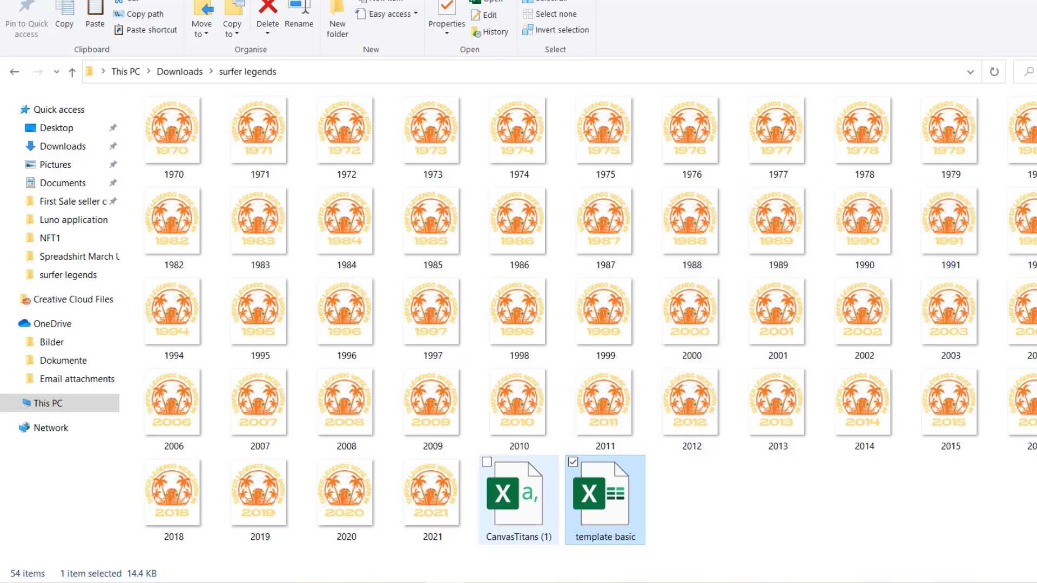
left_click(432, 493)
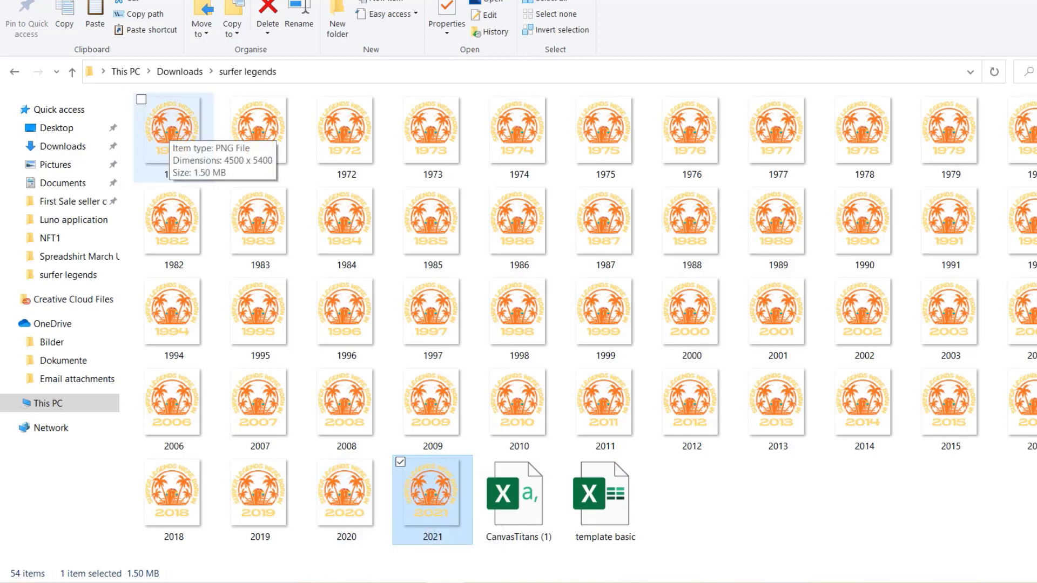
left_click(162, 129, "shift")
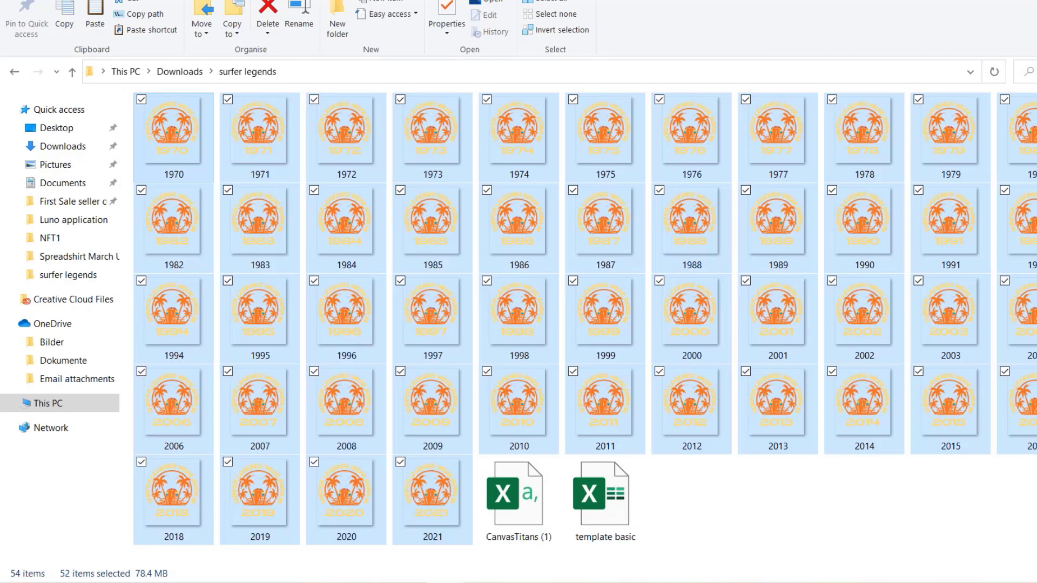
key("shift+F10")
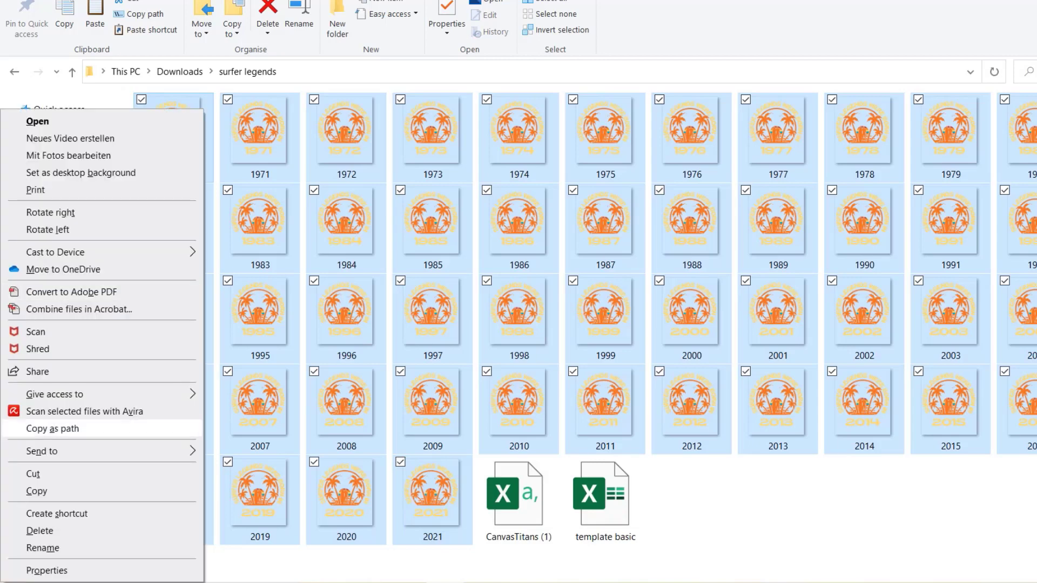
left_click(52, 428)
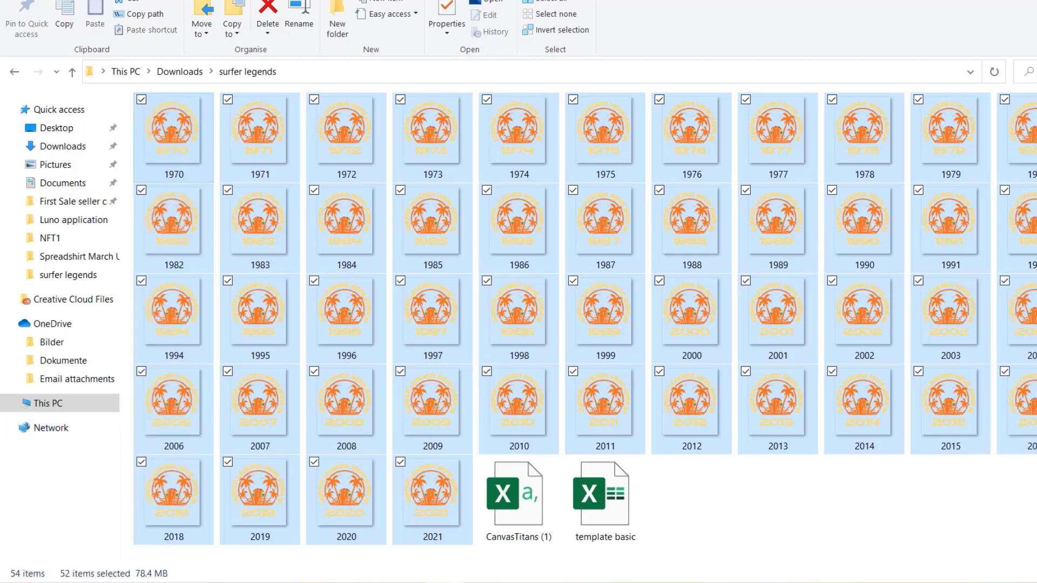
key("alt+Tab")
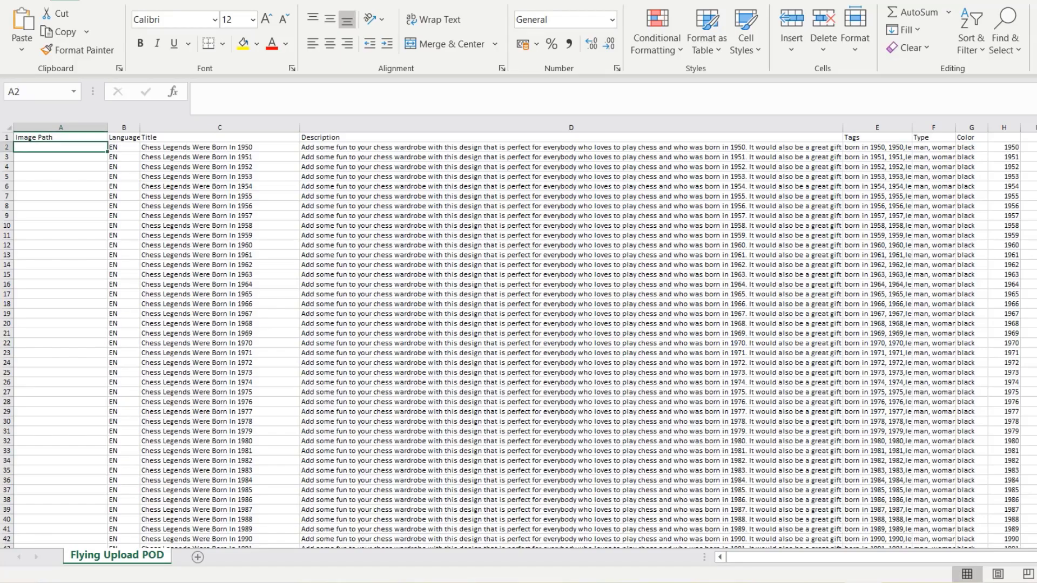
key("ctrl+v")
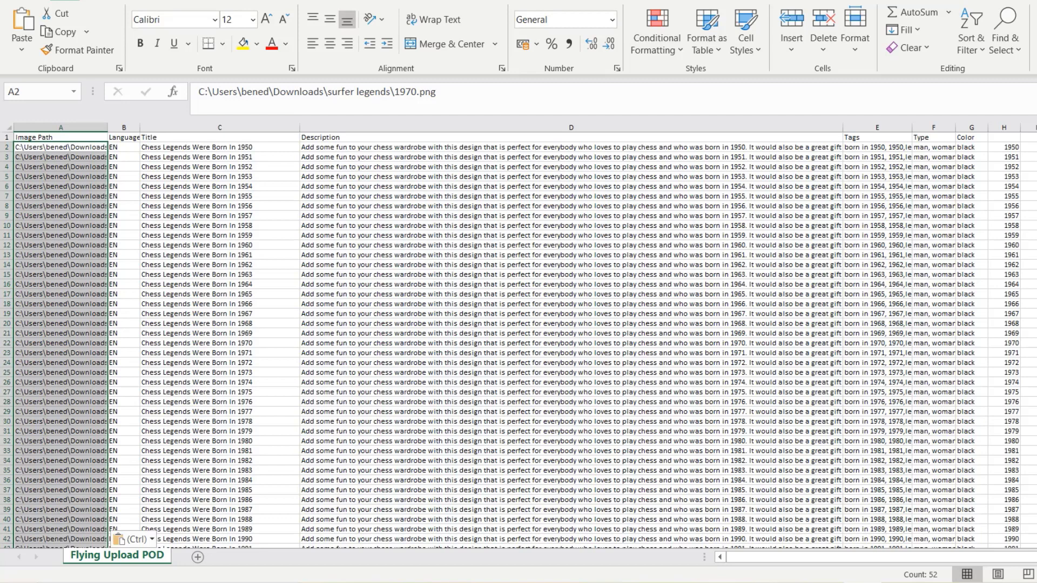
Examine the pasted image paths cell by cell in column A and return to A2.
left_click(60, 156)
left_click(60, 147)
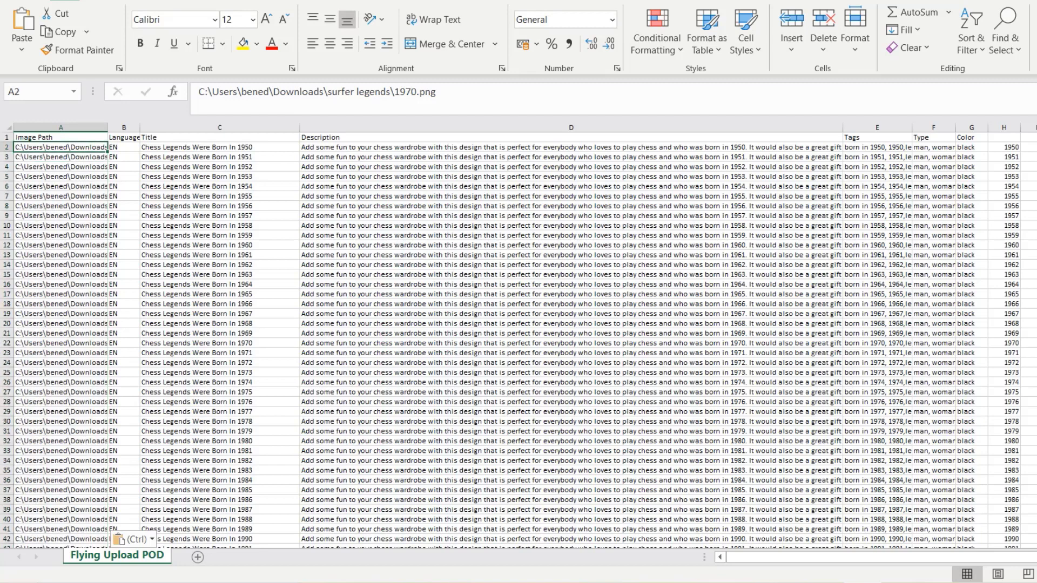
key("Down")
key("Down")
key("Down")
key("Down")
key("Down")
key("Down")
key("Down")
key("Down")
key("Down")
key("Down")
key("Down")
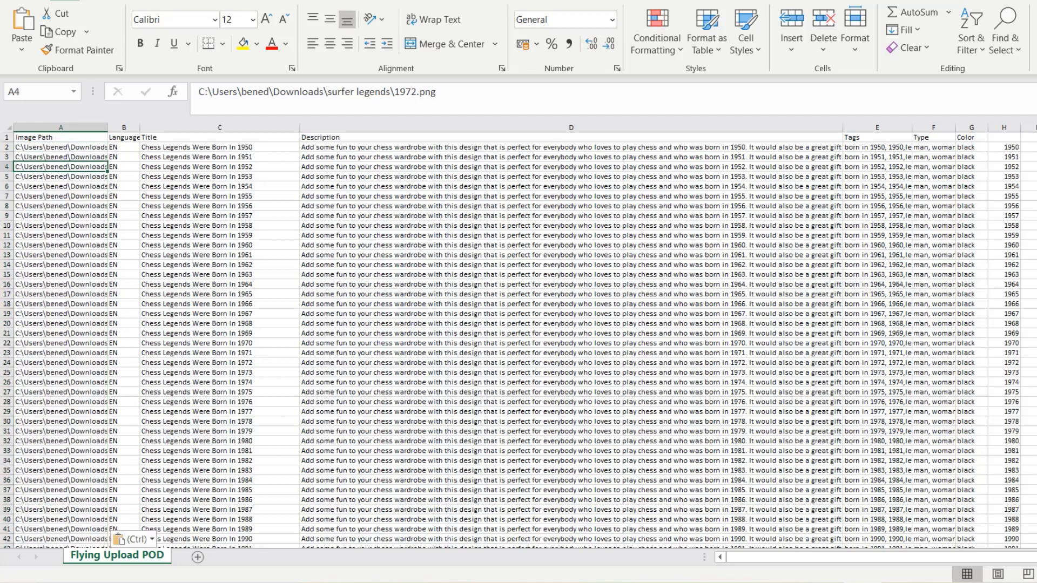
key("Down")
key("Down")
key("Down")
key("Down")
key("Down")
key("Down")
key("Down")
key("Down")
key("Down")
key("Down")
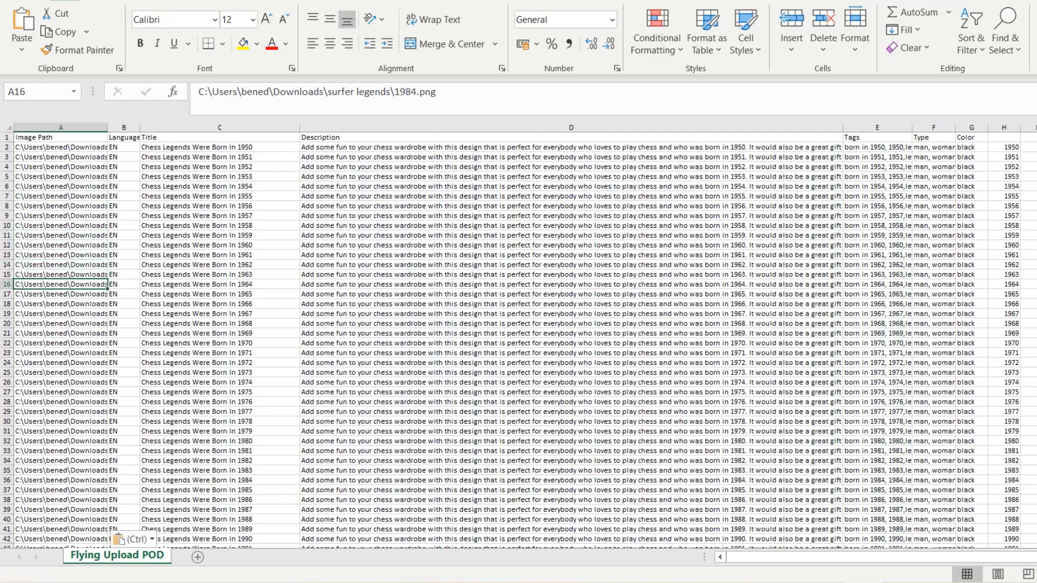
key("Down")
key("Down")
key("Down")
key("Down")
key("Down")
key("Down")
key("Down")
key("Down")
key("Down")
key("Down")
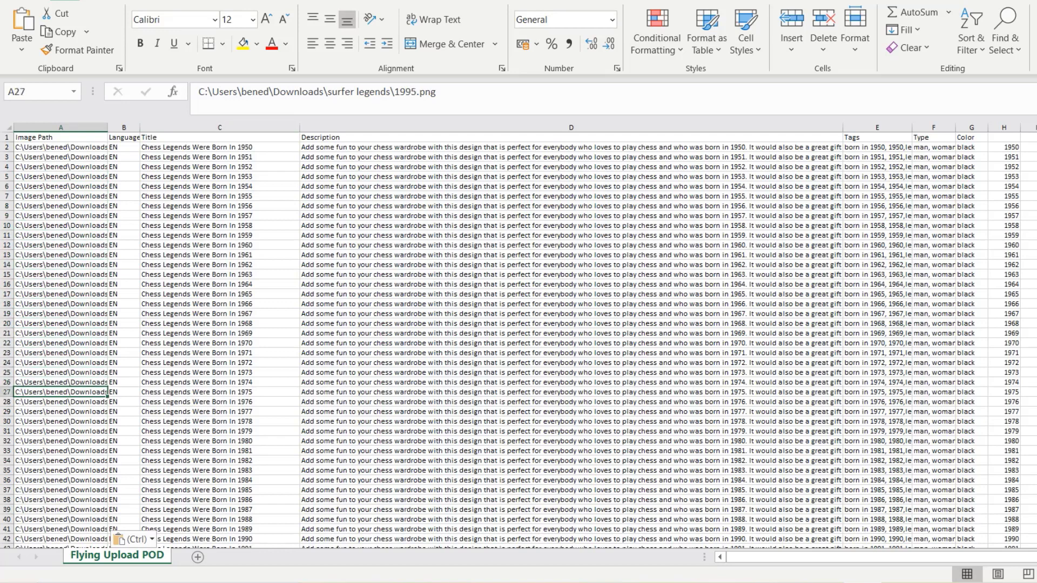
key("Up")
key("Up")
key("Up")
key("Up")
key("Up")
key("Up")
key("Up")
key("Up")
key("Up")
key("Up")
key("Up")
key("Up")
key("Up")
key("Up")
key("Up")
key("Up")
key("Up")
key("Up")
key("Up")
key("Up")
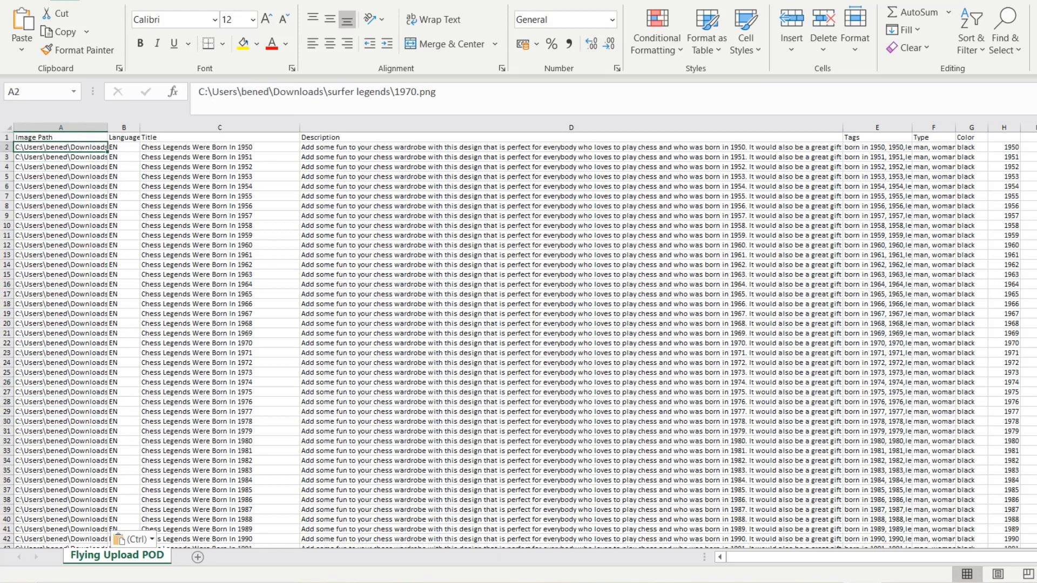
Clear the template's years in column H from H2 downward.
left_click_drag(1005, 147, 1004, 509)
key("Delete")
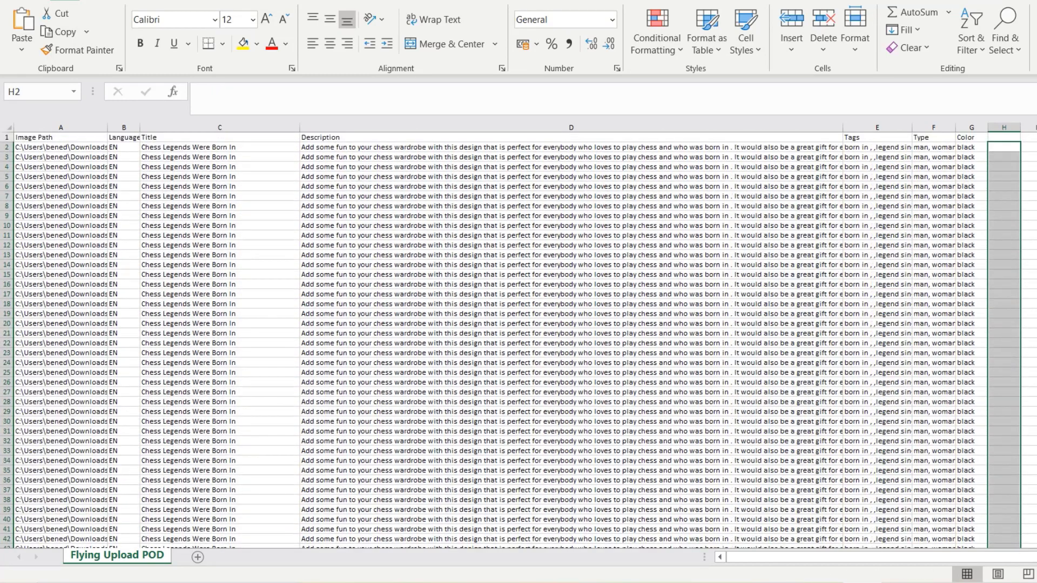
Enter 1970 in H2 and 1971 in H3, and extend the year series down to 2020 in H52.
left_click(1003, 147)
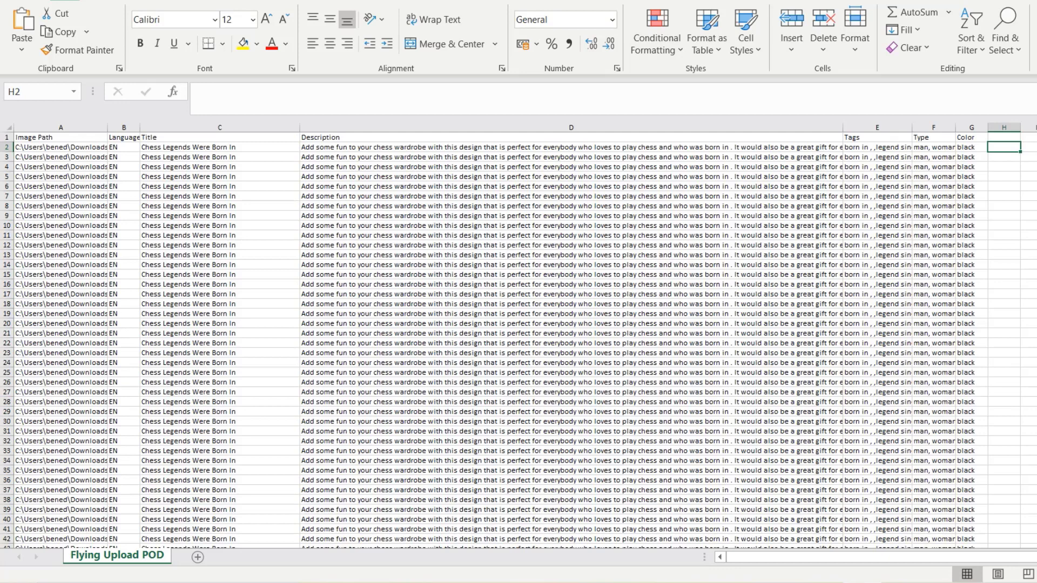
type("1970")
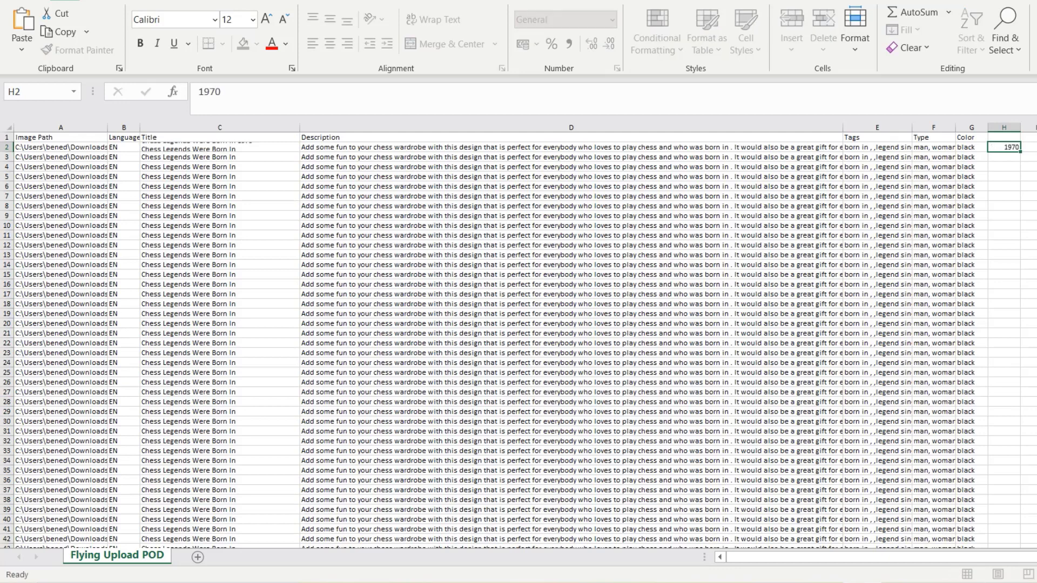
key("Return")
type("1971")
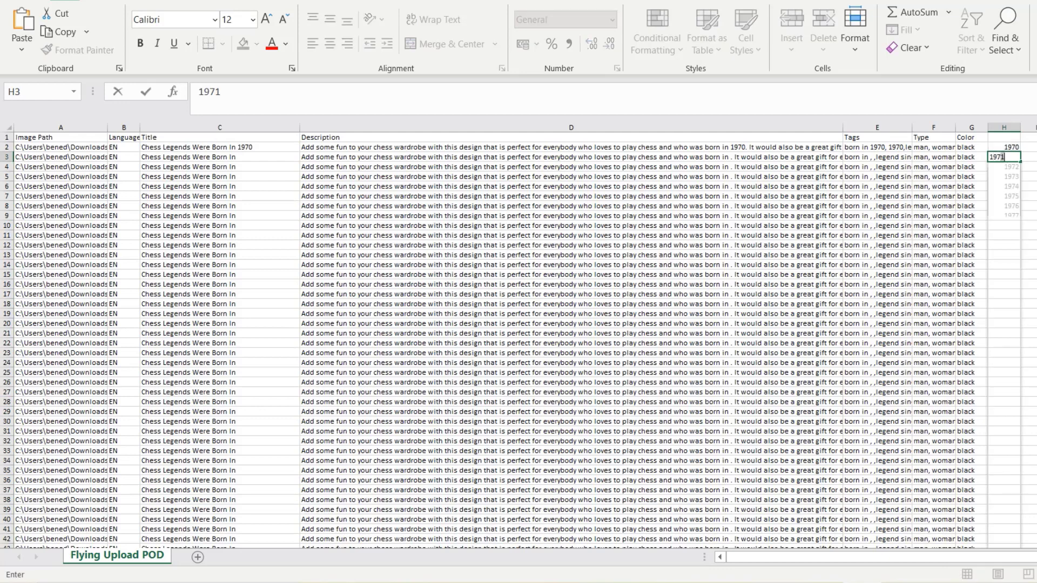
key("Return")
left_click_drag(1003, 147, 1018, 378)
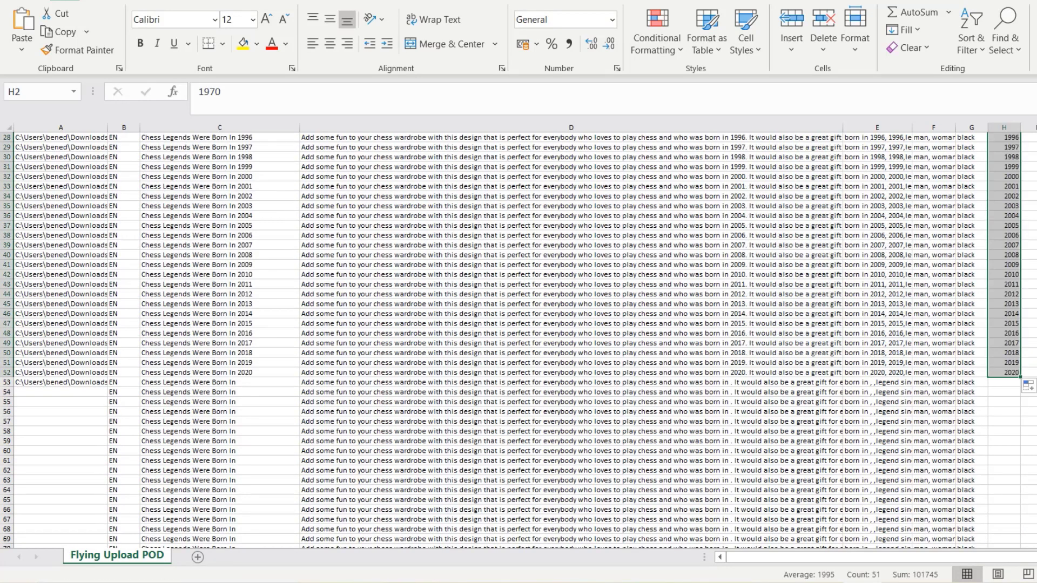
Clear the surplus template rows 54 to 73 below the last image path.
left_click_drag(7, 392, 7, 533)
key("Delete")
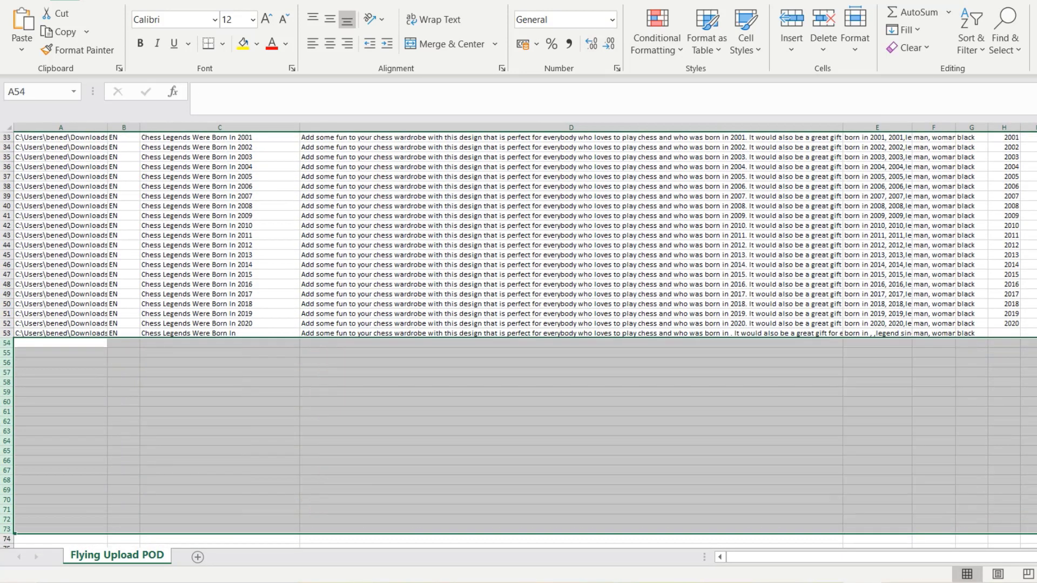
left_click(220, 382)
Replace "Chess" with "Surfer" in the title formula in C2 and fill it down to C53.
left_click_drag(220, 411, 295, 121)
left_click(219, 167)
left_click(220, 147)
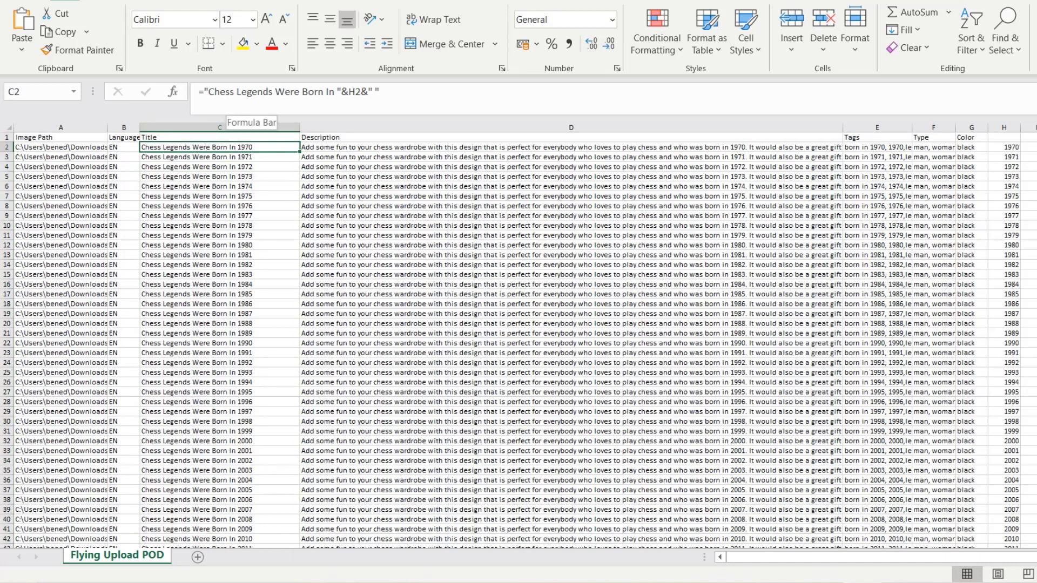
left_click(234, 93)
key("BackSpace")
key("BackSpace")
key("BackSpace")
key("BackSpace")
key("BackSpace")
type("Surfer")
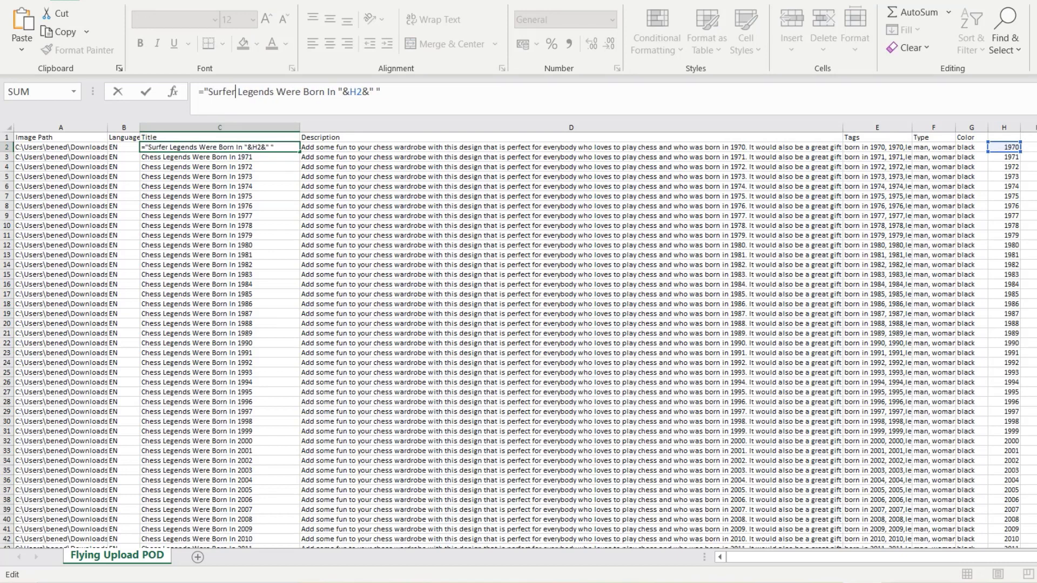
key("Return")
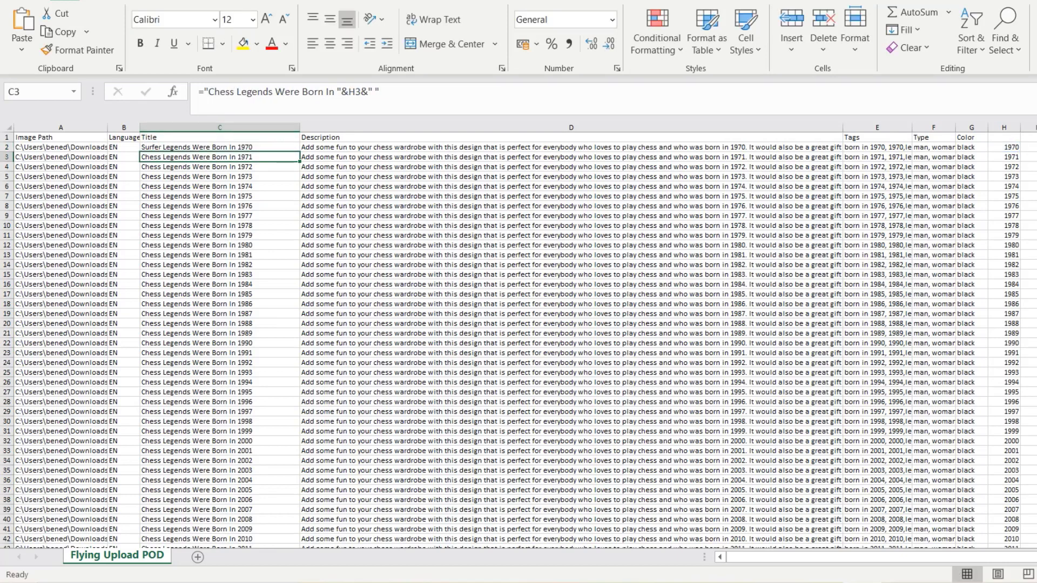
left_click(219, 146)
left_click_drag(300, 151, 300, 535)
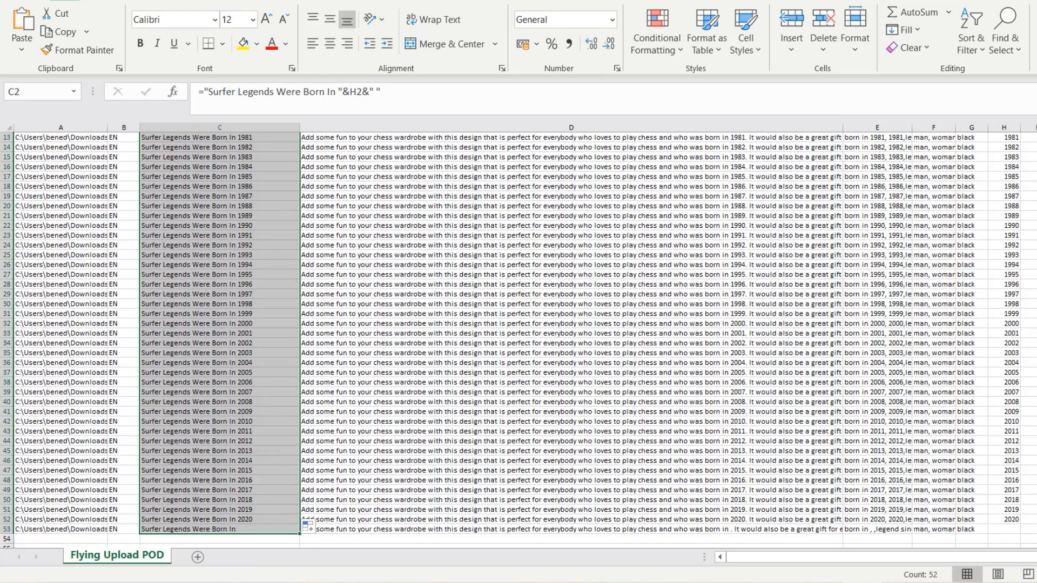
Check the image path in A52 and enter 2021 as the year in H53.
left_click(61, 519)
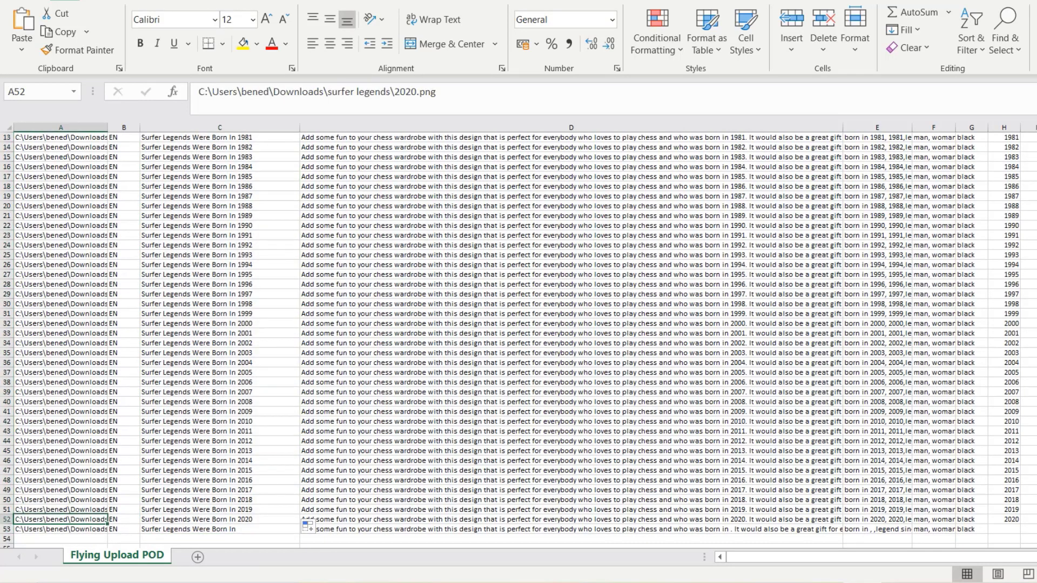
left_click(1003, 529)
type("2021")
key("Return")
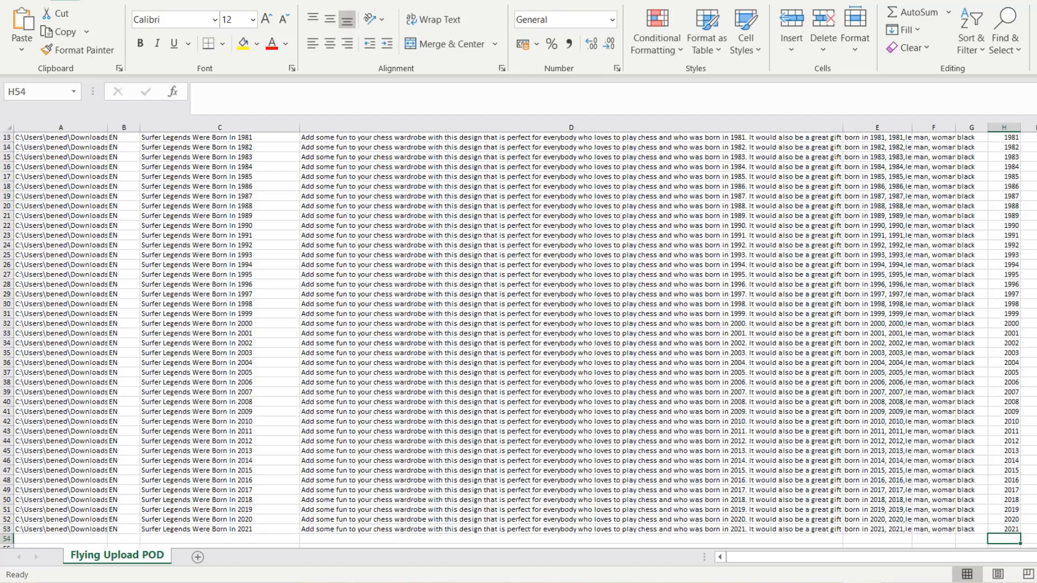
Change "chess wardrobe" to "surfer wardrobe" in the description formula in D2.
left_click_drag(216, 372, 216, 205)
left_click(220, 147)
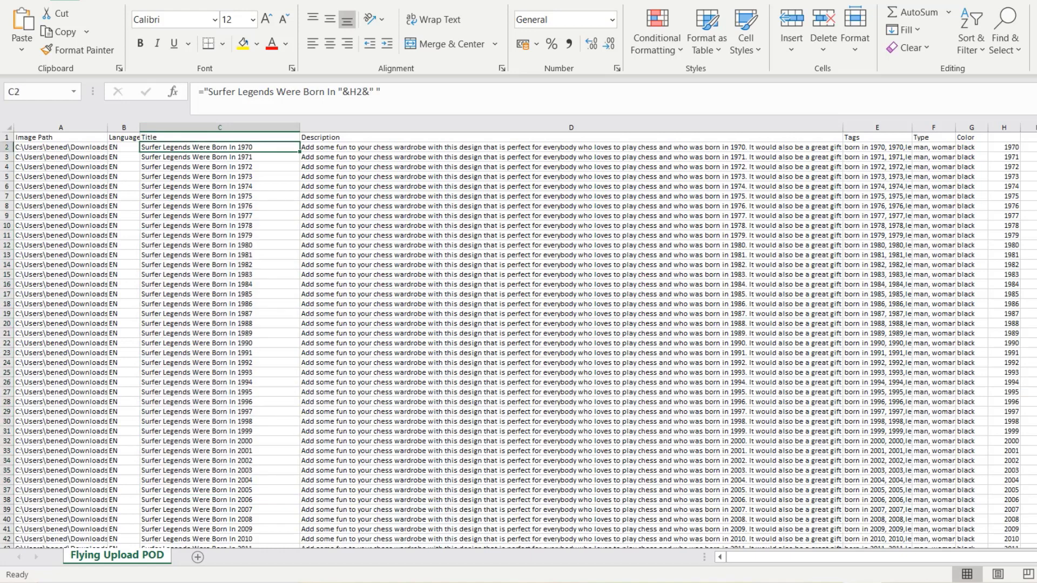
left_click(570, 157)
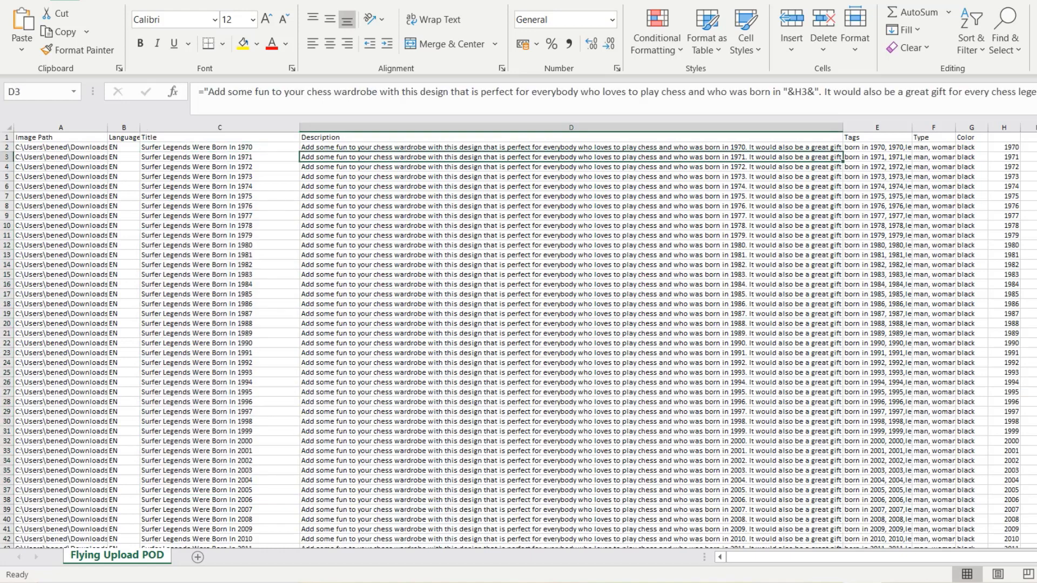
left_click(570, 147)
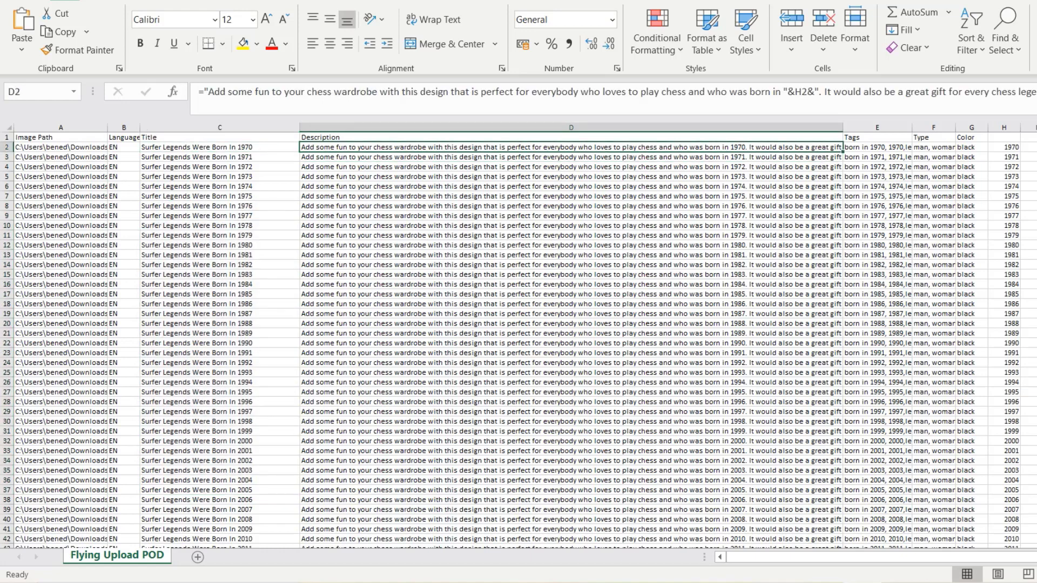
left_click(332, 92)
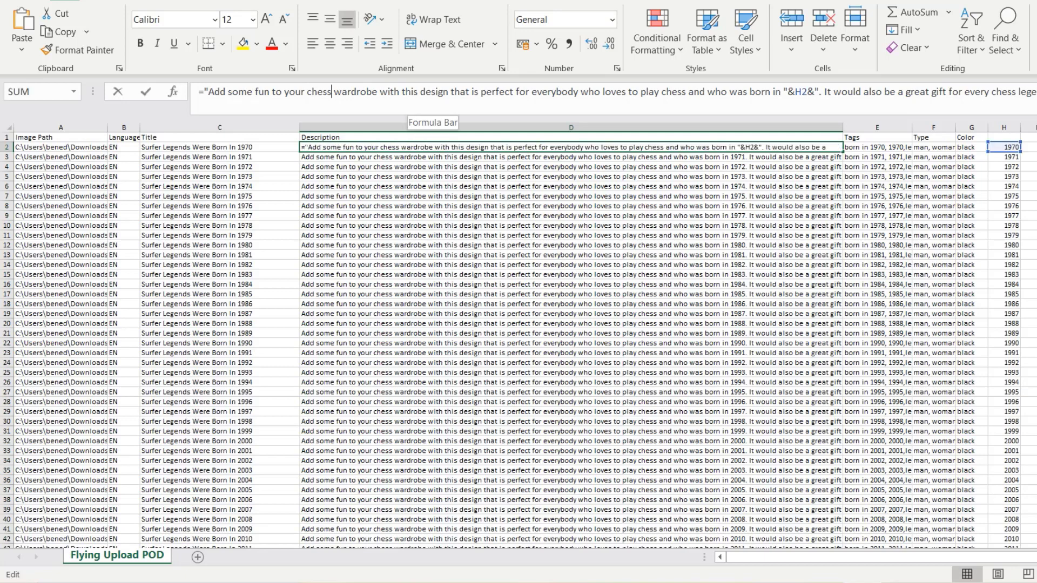
key("BackSpace")
key("BackSpace")
key("BackSpace")
key("BackSpace")
key("BackSpace")
type("surfer")
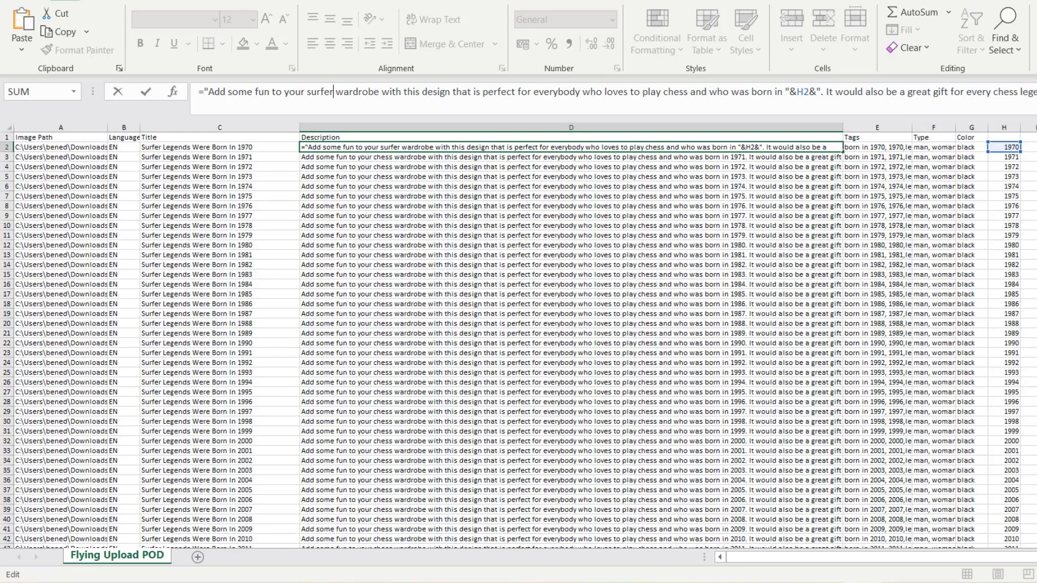
Change "loves to play chess" to "loves surfing" in the D2 description formula.
left_click(687, 91)
key("BackSpace")
key("BackSpace")
key("BackSpace")
key("BackSpace")
key("BackSpace")
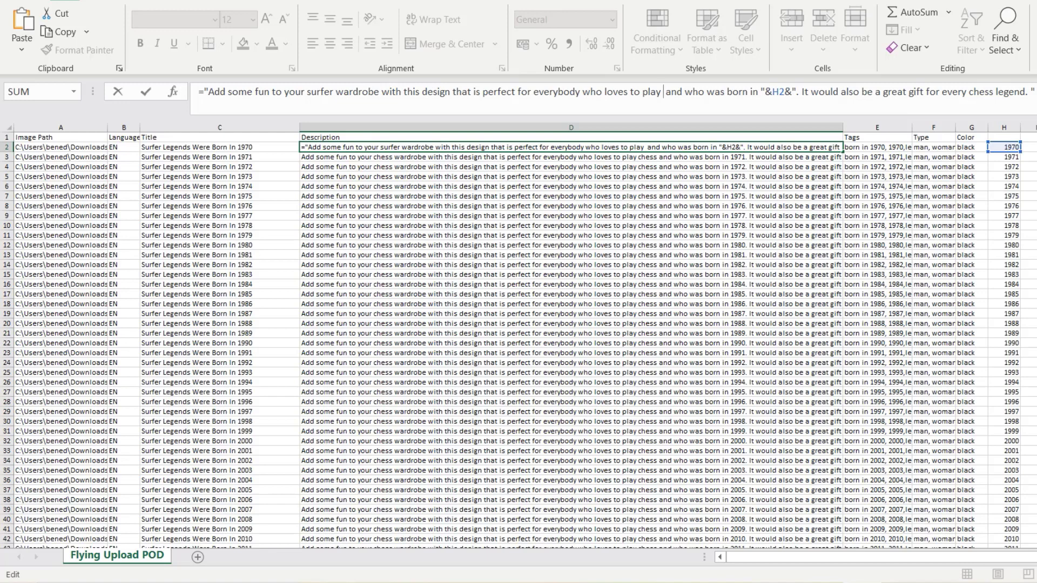
key("BackSpace")
key("BackSpace")
key("BackSpace")
key("BackSpace")
key("BackSpace")
key("BackSpace")
key("BackSpace")
key("BackSpace")
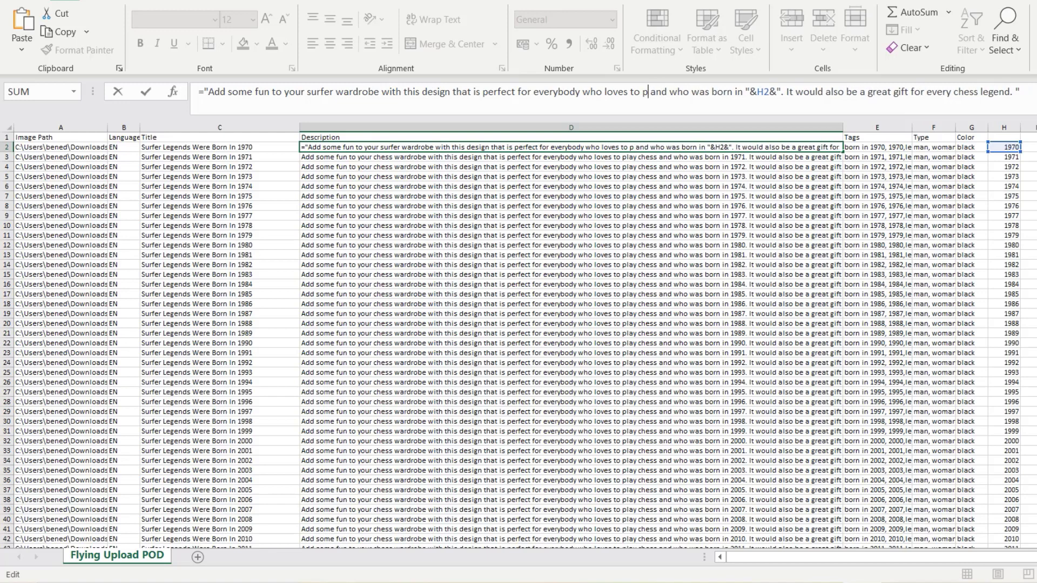
type("surfing")
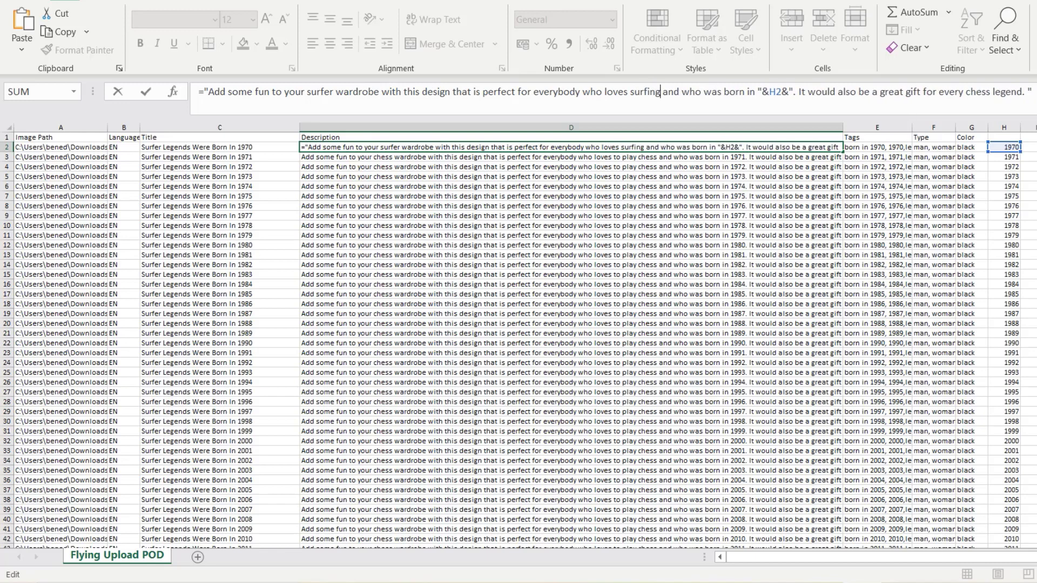
Change "chess legend" to "surfer legend" in the D2 description formula and fill it down to D53.
left_click(990, 92)
key("BackSpace")
key("BackSpace")
key("BackSpace")
key("BackSpace")
key("BackSpace")
type("surfer")
key("Return")
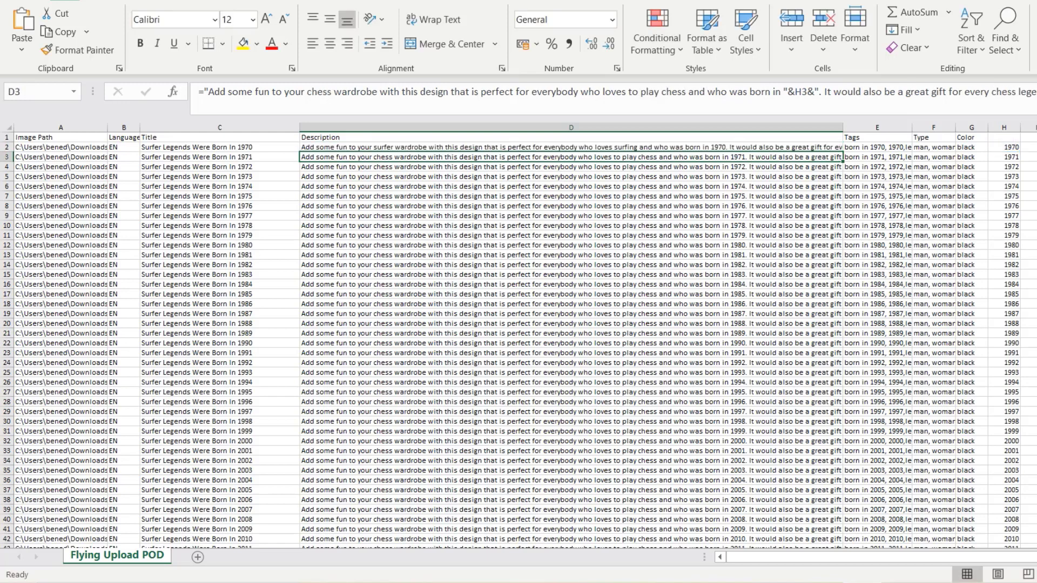
left_click(570, 147)
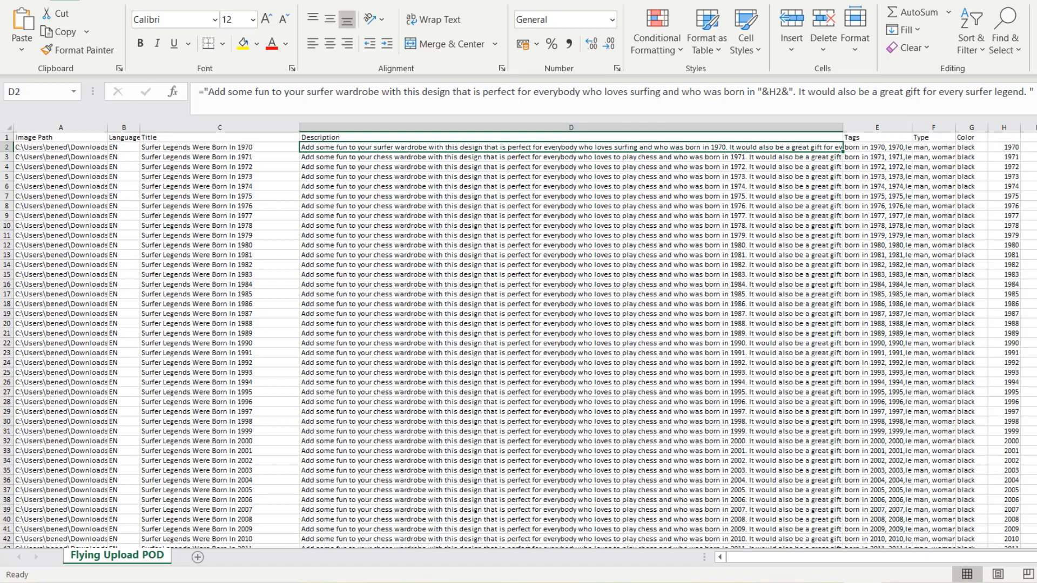
left_click_drag(842, 152, 843, 494)
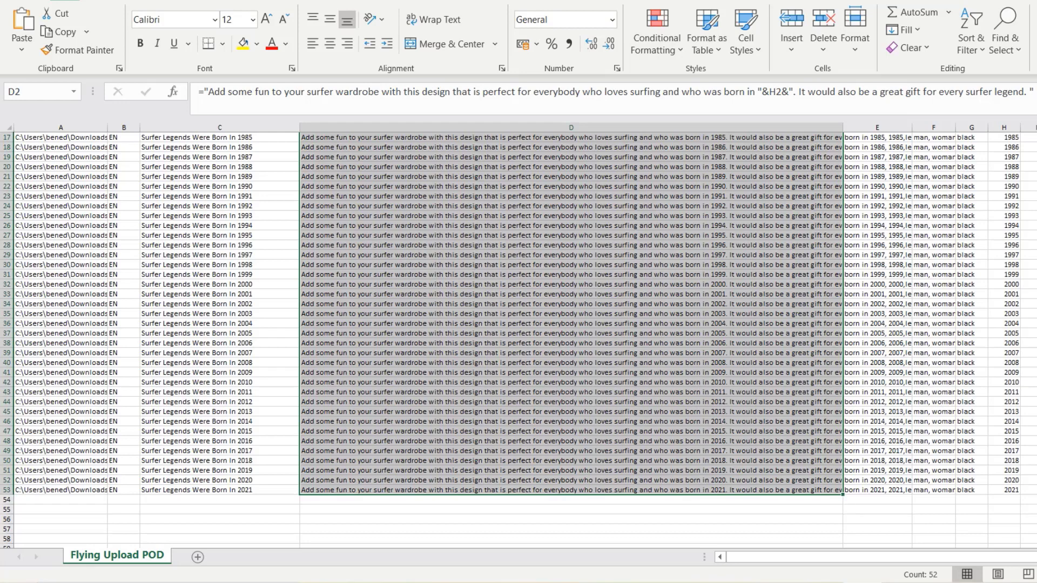
Replace the standalone tag "chess" with "surfer" in the tags formula in E2.
scroll(519, 340, "up", 5)
left_click(876, 147)
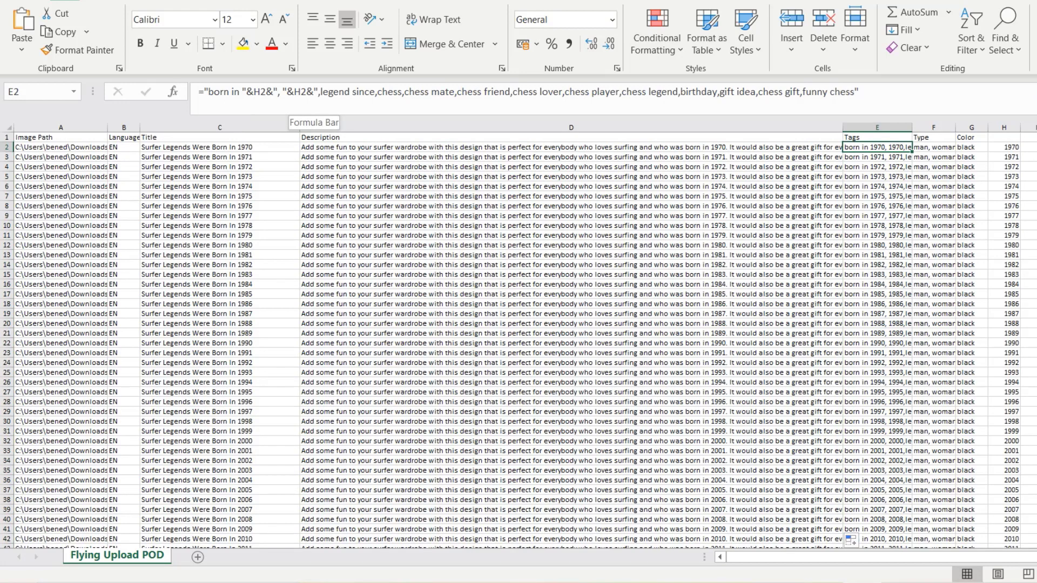
left_click(400, 92)
key("BackSpace")
key("BackSpace")
key("BackSpace")
key("BackSpace")
key("BackSpace")
type("surfer")
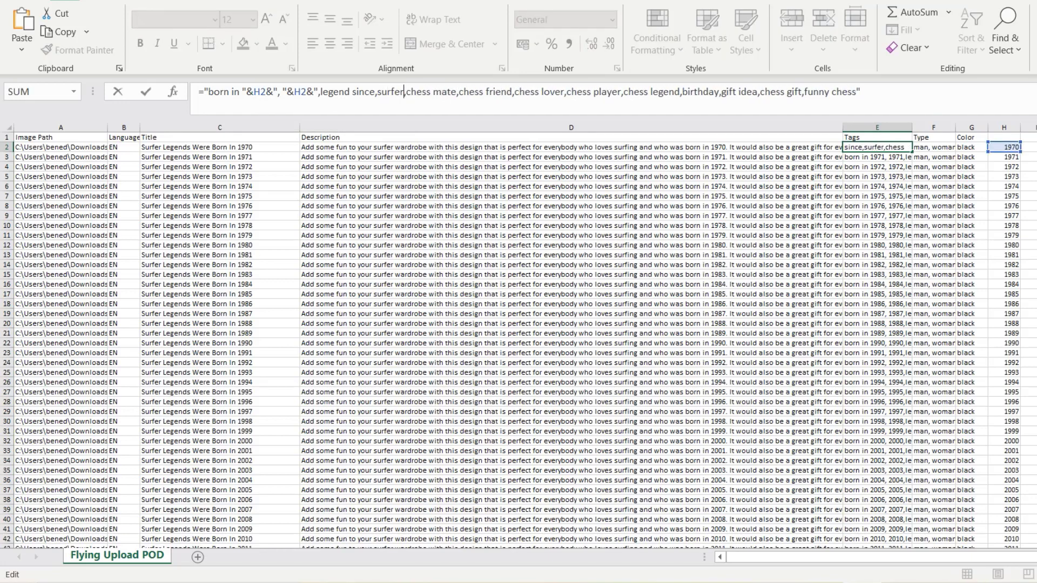
Replace the tag "chess mate" with "surfing" in the E2 tags formula.
key("BackSpace")
key("BackSpace")
key("BackSpace")
key("BackSpace")
key("Delete")
key("Delete")
key("Delete")
type("surfing")
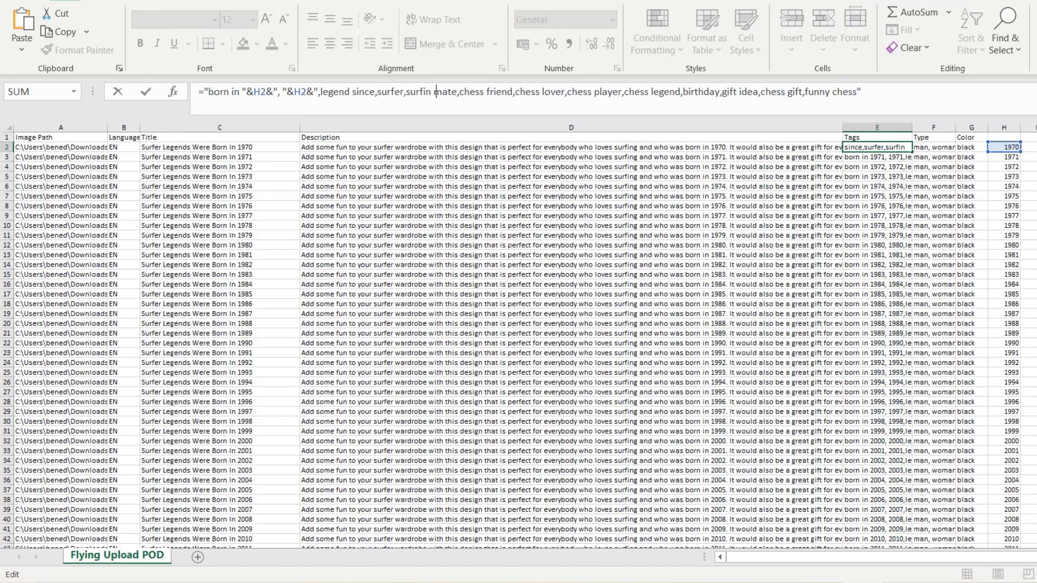
key("Delete")
key("Delete")
key("Delete")
key("Right")
Change the tag "chess friend" to "surfer friend" in the E2 tags formula.
key("Delete")
key("Delete")
key("Delete")
key("Delete")
key("Delete")
type("siu")
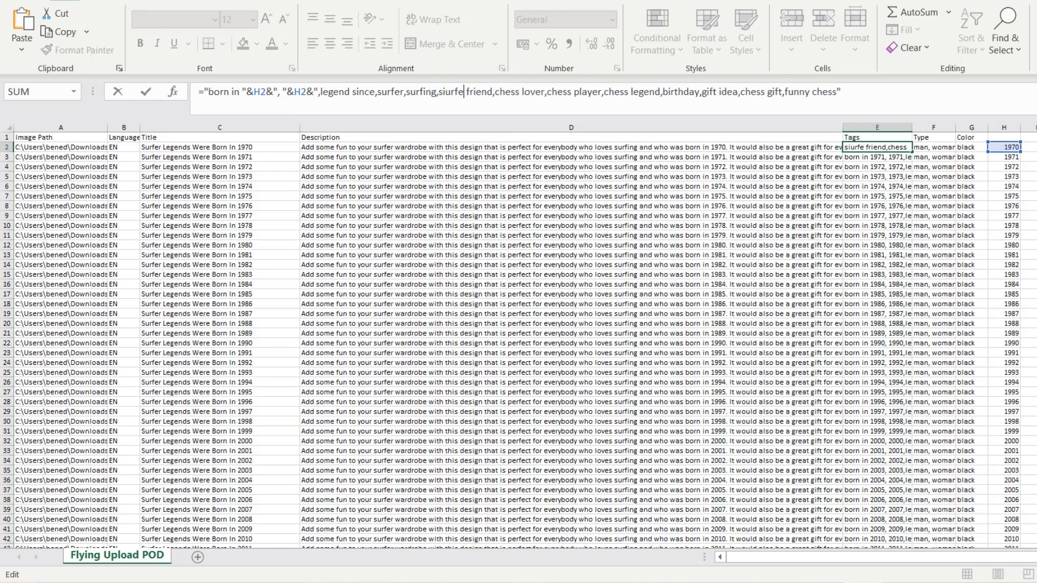
key("BackSpace")
key("BackSpace")
type("urfer")
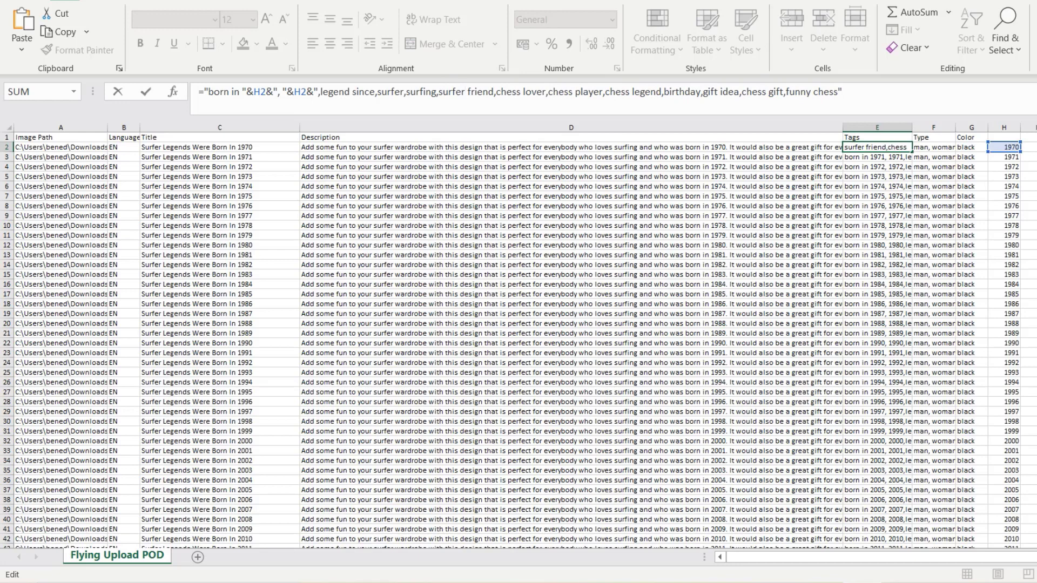
Replace the tags after "surfer friend" in E2 with "birthday,legend,gift idea,beach,good vibes" and fill the formula down to E53.
left_click_drag(496, 92, 838, 92)
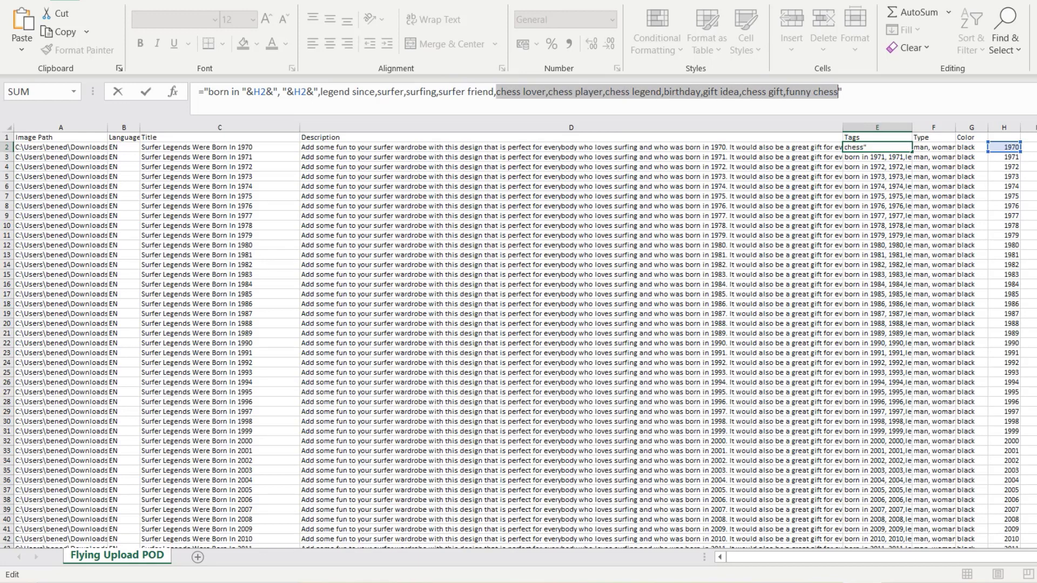
type("birthday,")
type("legend,gift id")
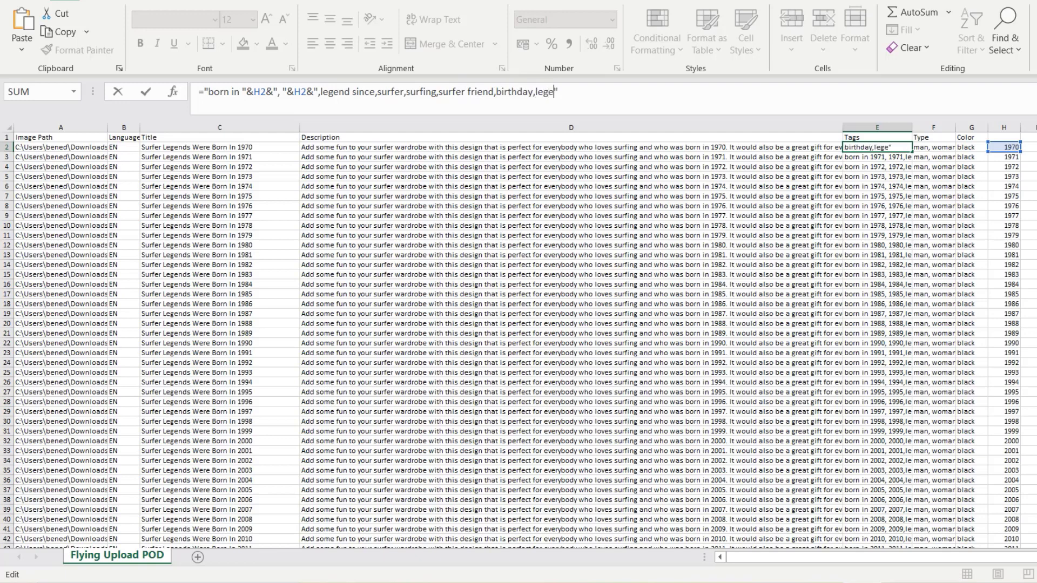
type("ea,beach,good vi")
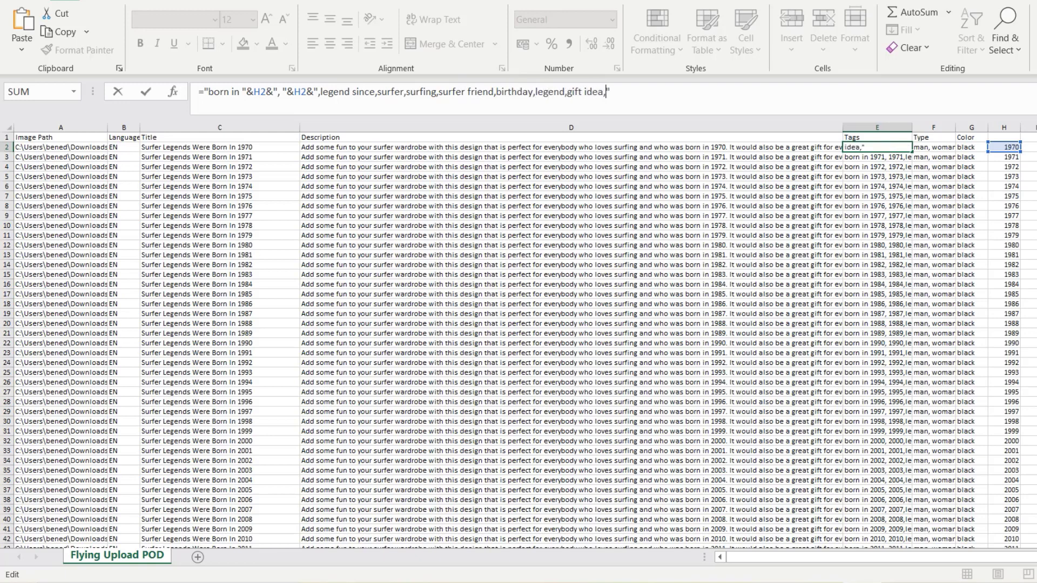
type("bes")
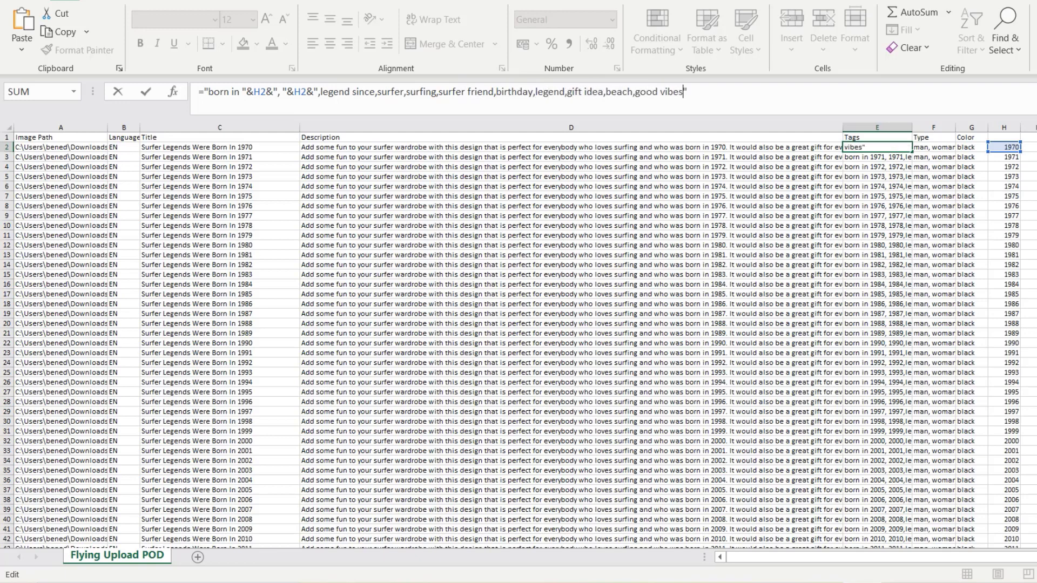
key("Return")
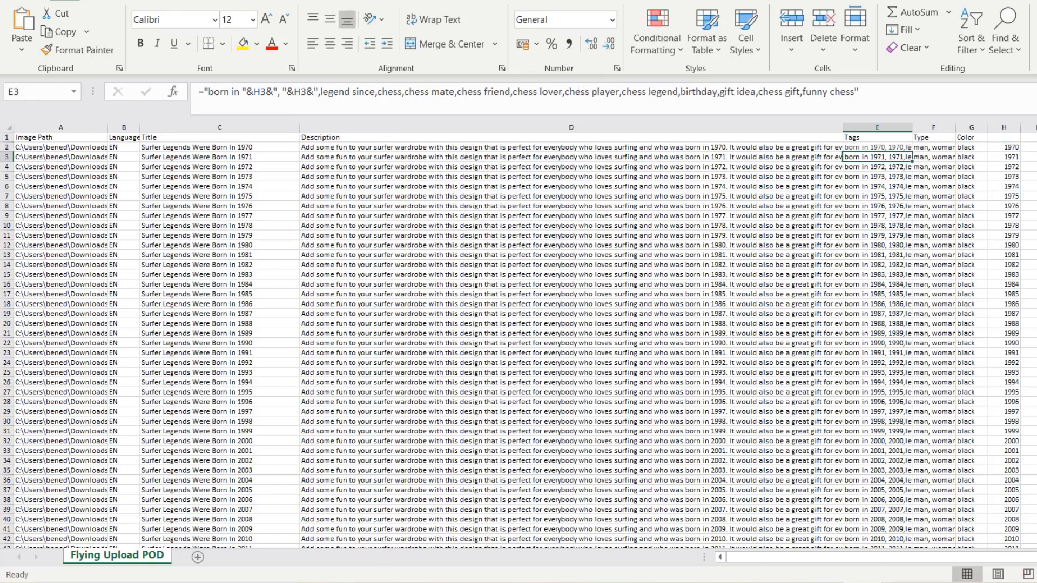
key("Up")
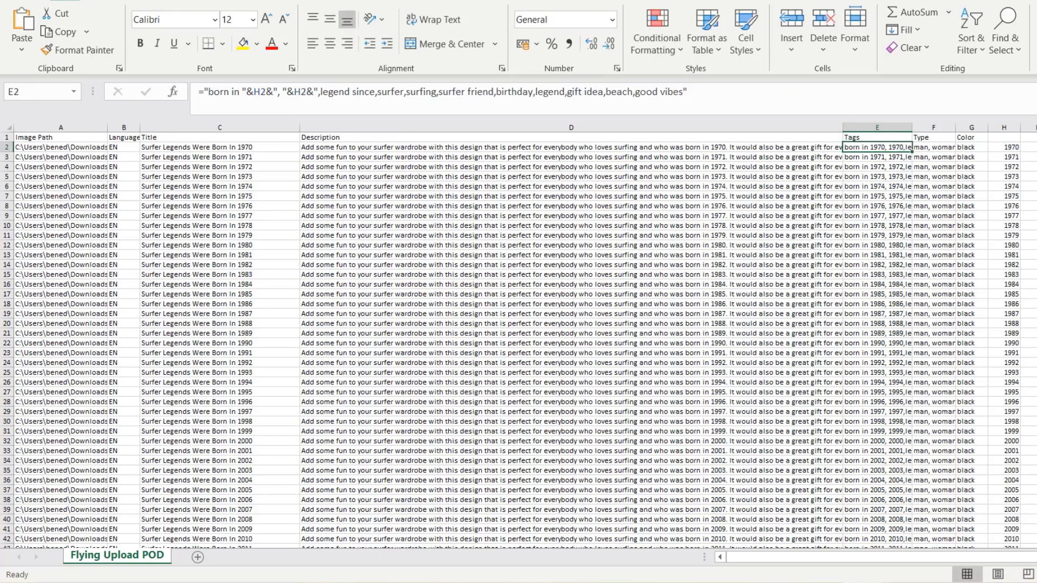
left_click_drag(911, 152, 912, 535)
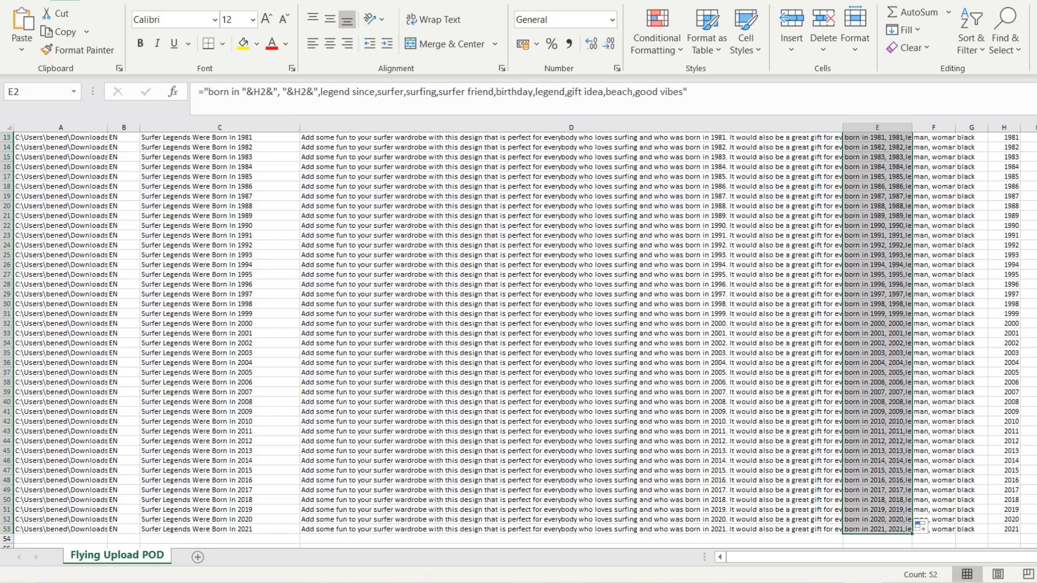
left_click(245, 92)
left_click_drag(246, 92, 278, 91)
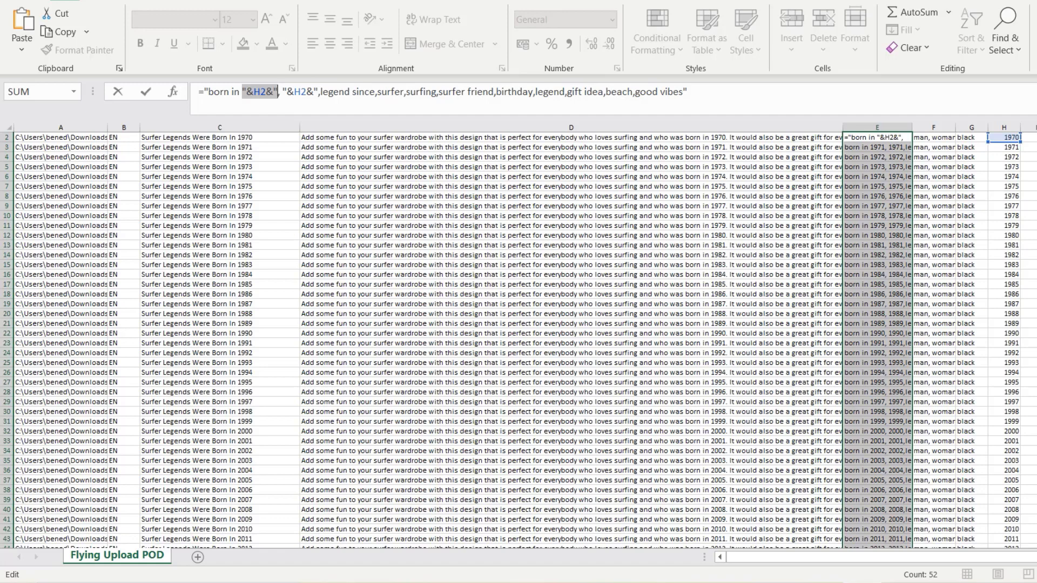
key("Return")
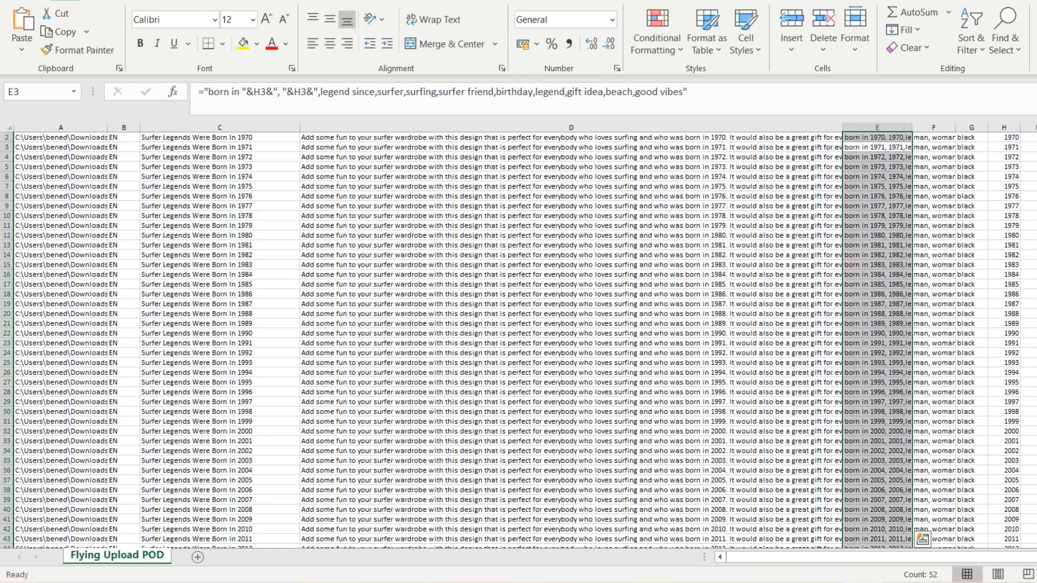
left_click(570, 274)
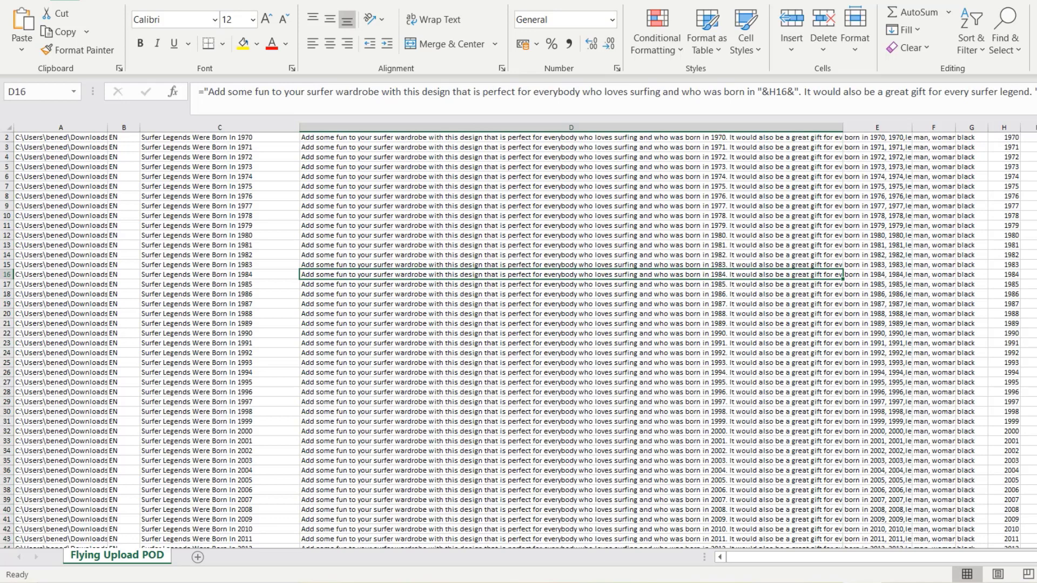
Save the workbook and save a copy named "template basic no formula" in the surfer legends folder.
key("ctrl+s")
left_click(16, 1)
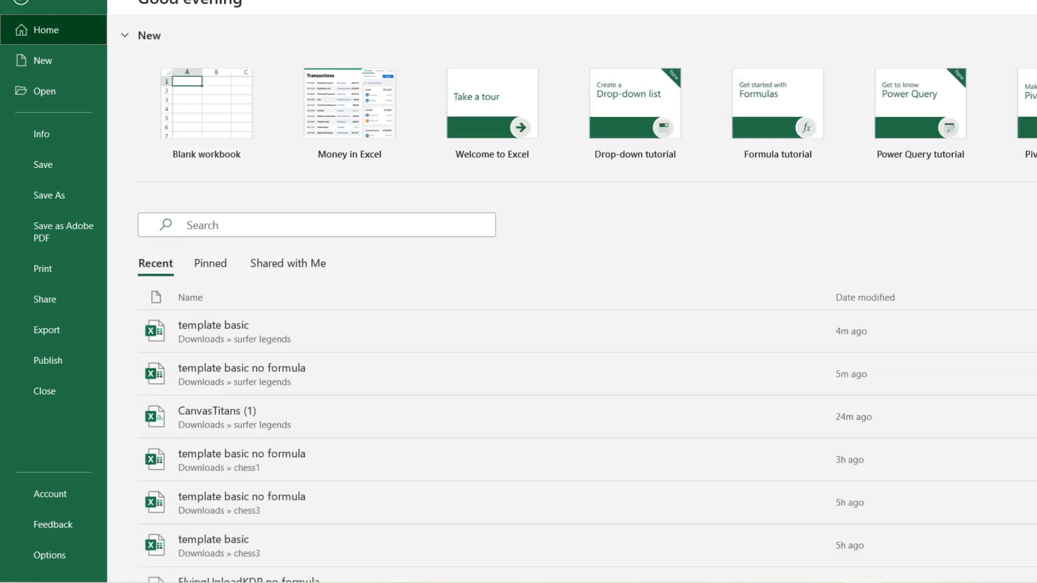
left_click(49, 195)
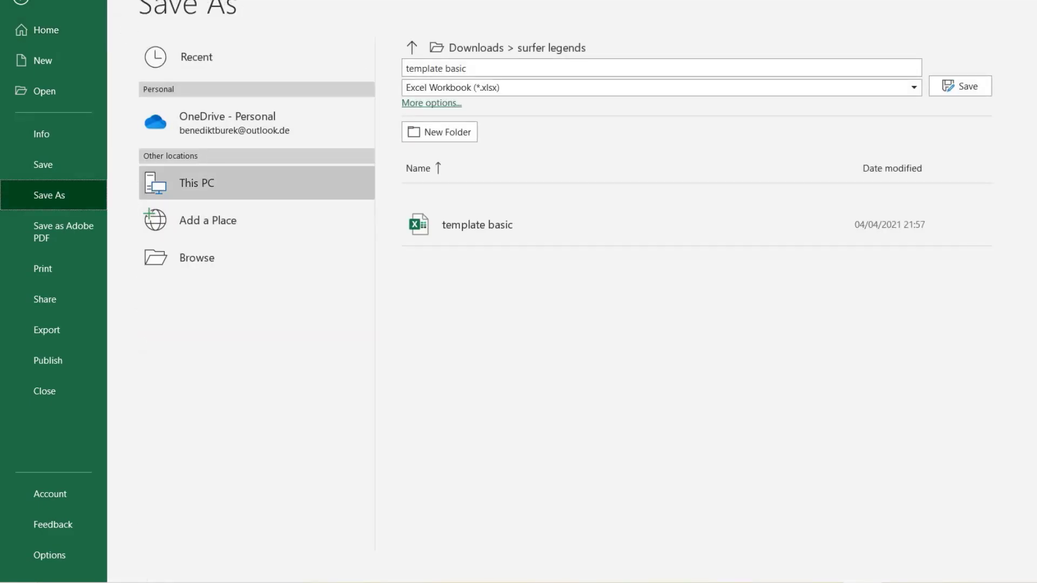
left_click(467, 68)
left_click(467, 68)
type("no formula")
key("Return")
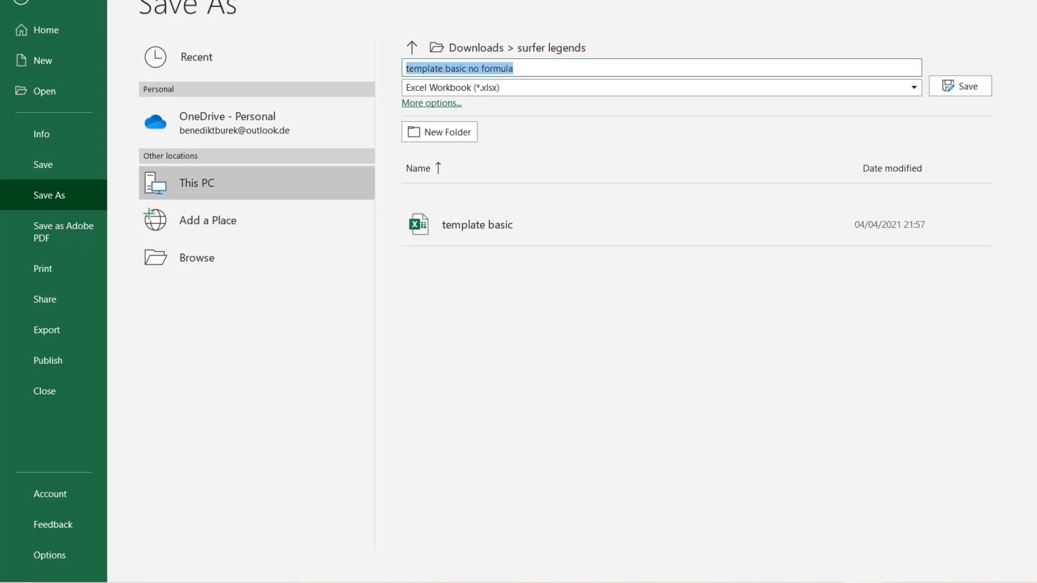
Add a new blank worksheet to the workbook and return to the Flying Upload POD sheet.
left_click(60, 265)
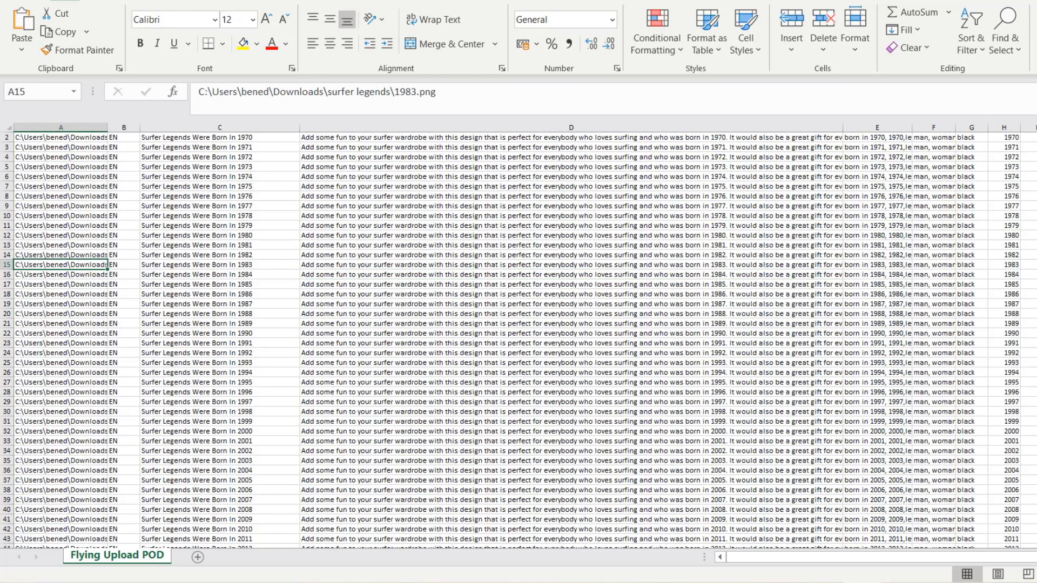
scroll(519, 340, "up", 1)
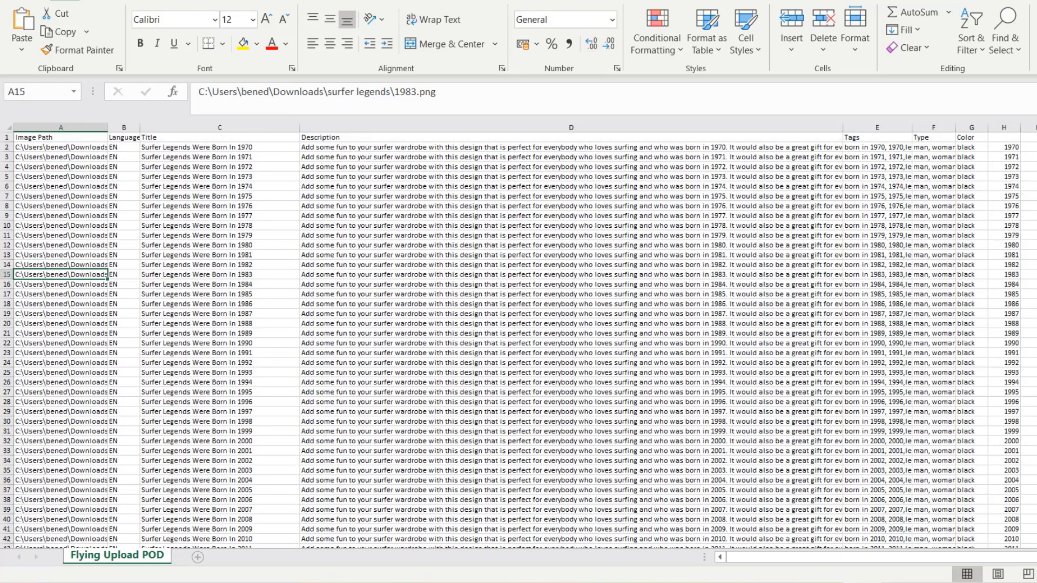
left_click(197, 557)
left_click(117, 555)
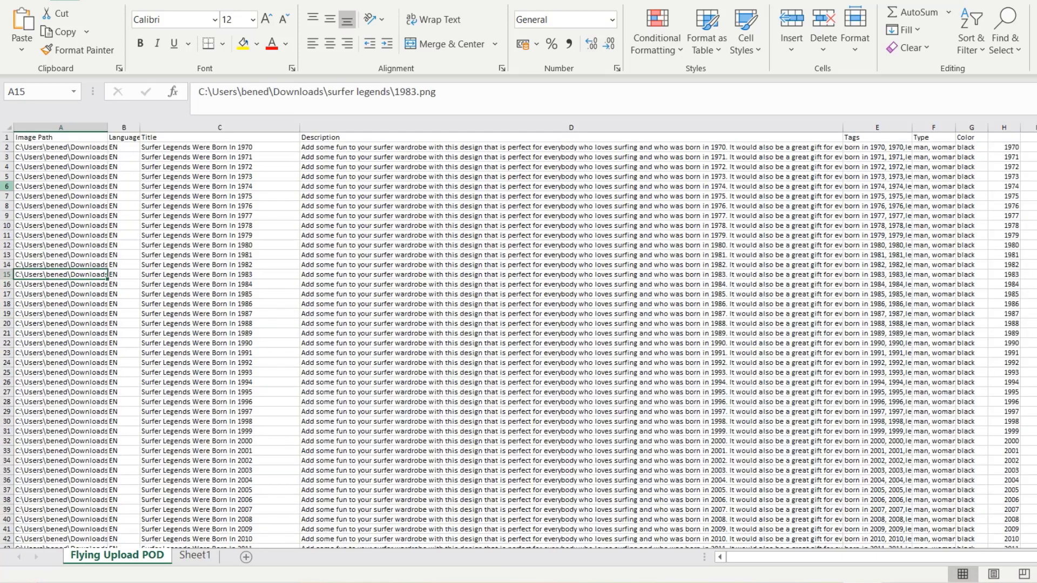
Copy the entire Flying Upload POD sheet and paste it into Sheet1 as values only.
key("ctrl+a")
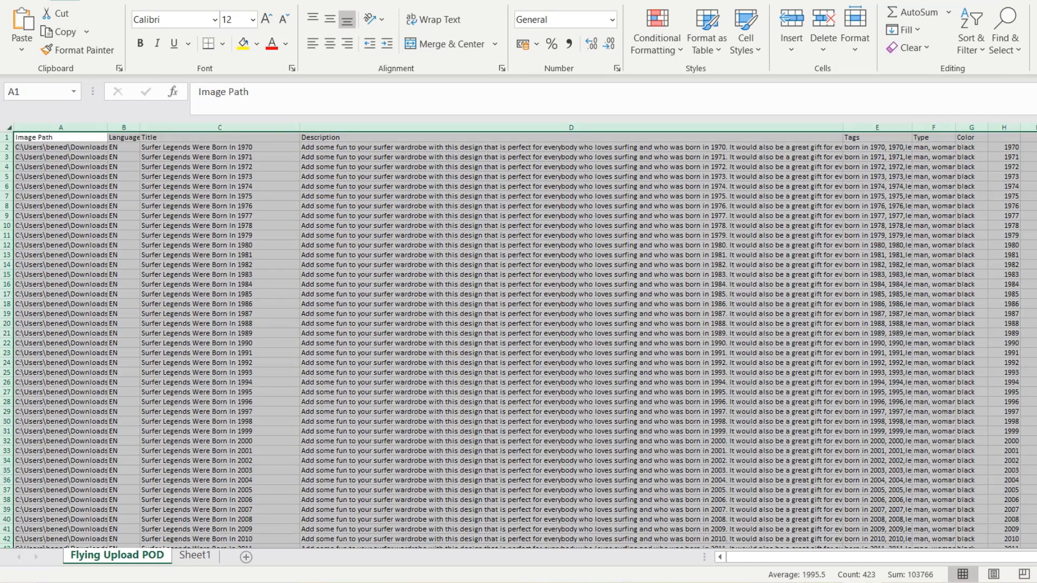
key("ctrl+c")
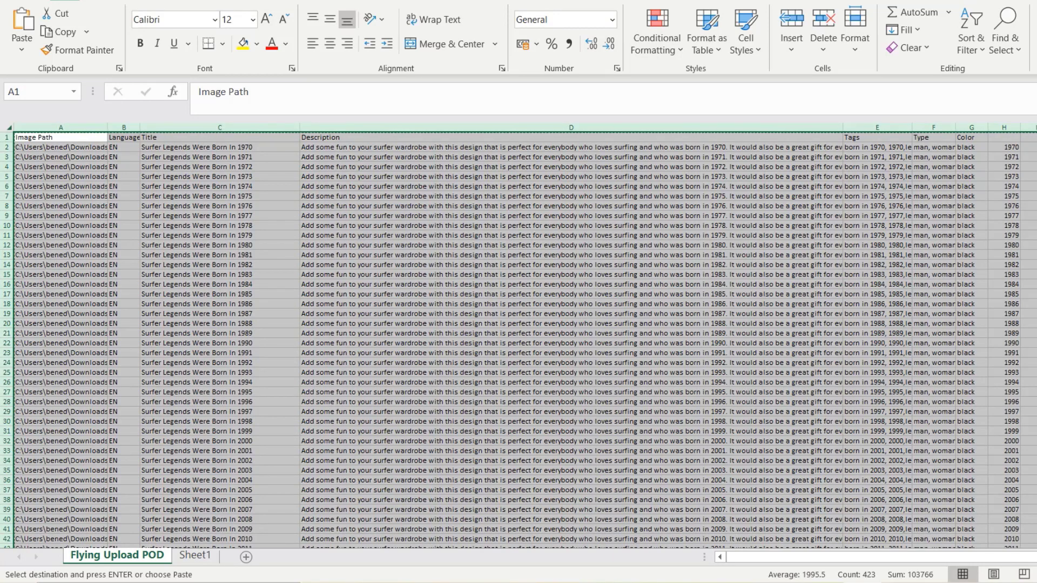
left_click(195, 555)
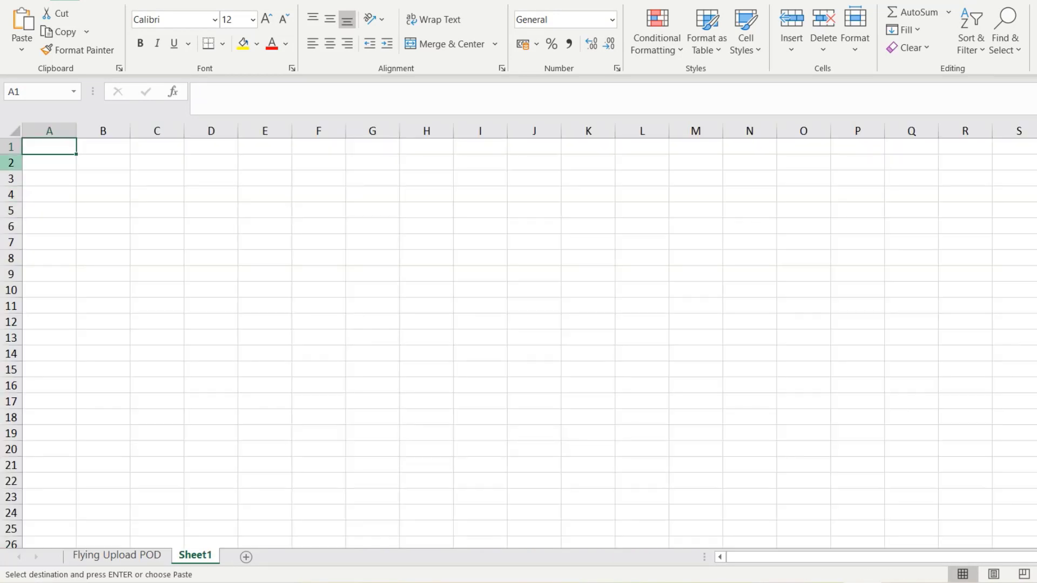
right_click(15, 131)
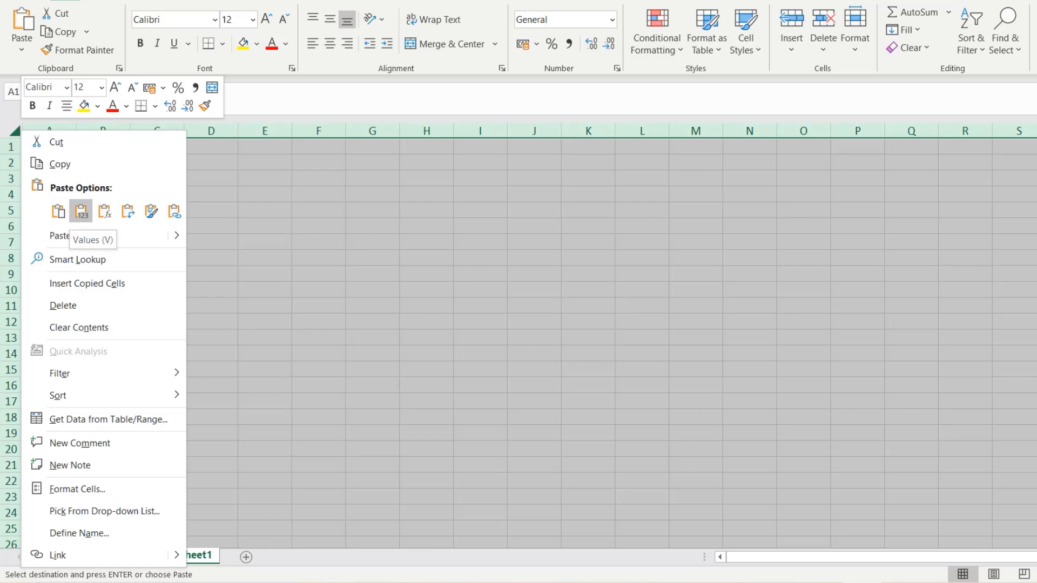
left_click(81, 210)
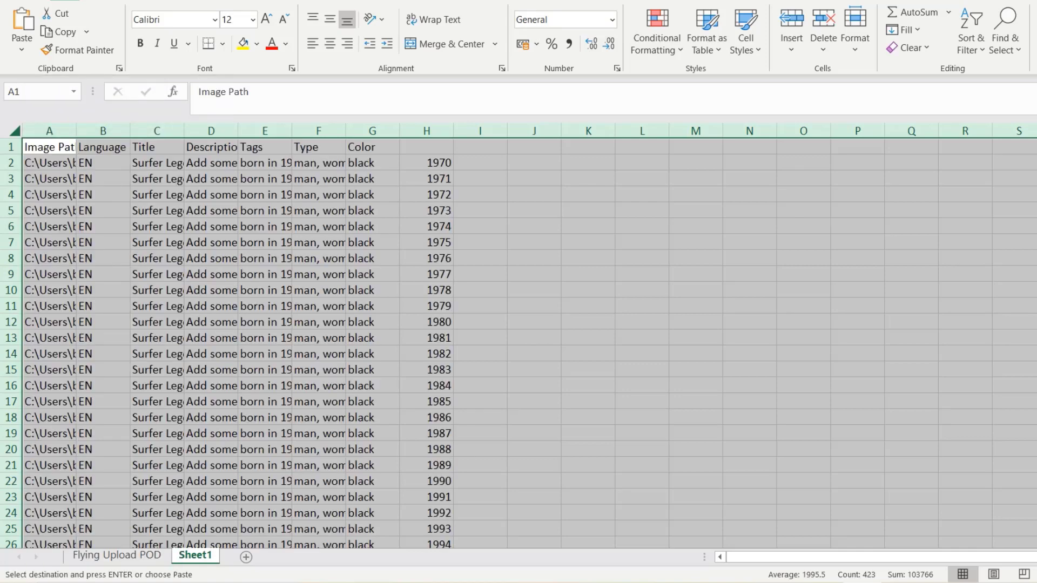
Check the pasted tag cells in Sheet1 and clear the helper years in column H.
left_click(318, 210)
left_click(265, 195)
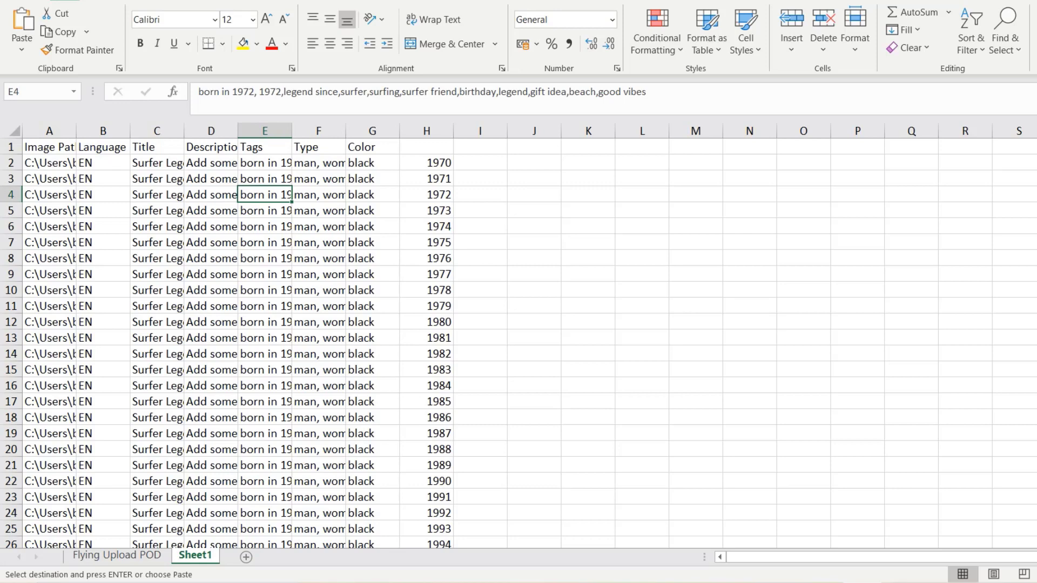
left_click(265, 305)
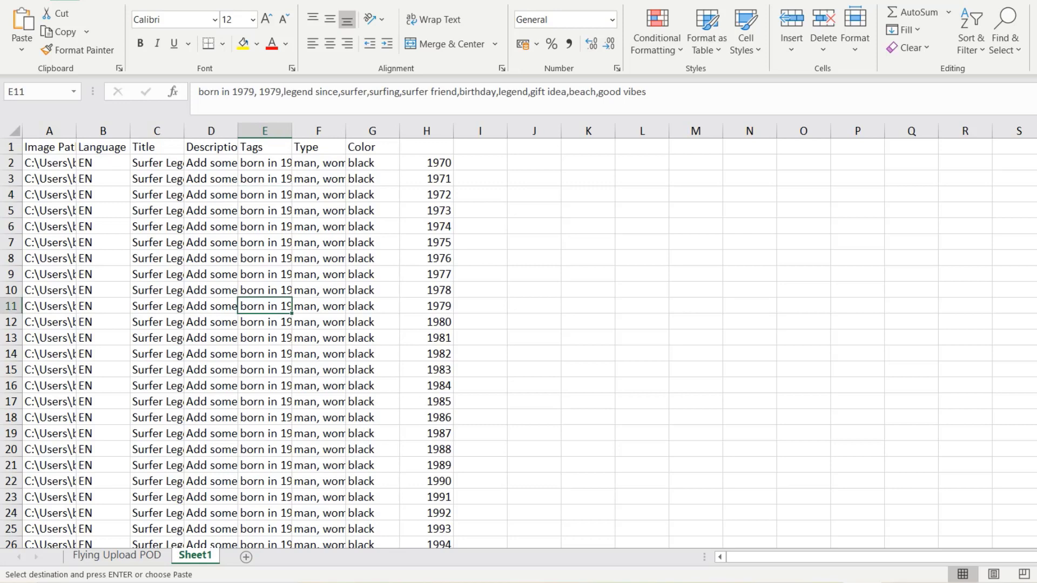
left_click(426, 131)
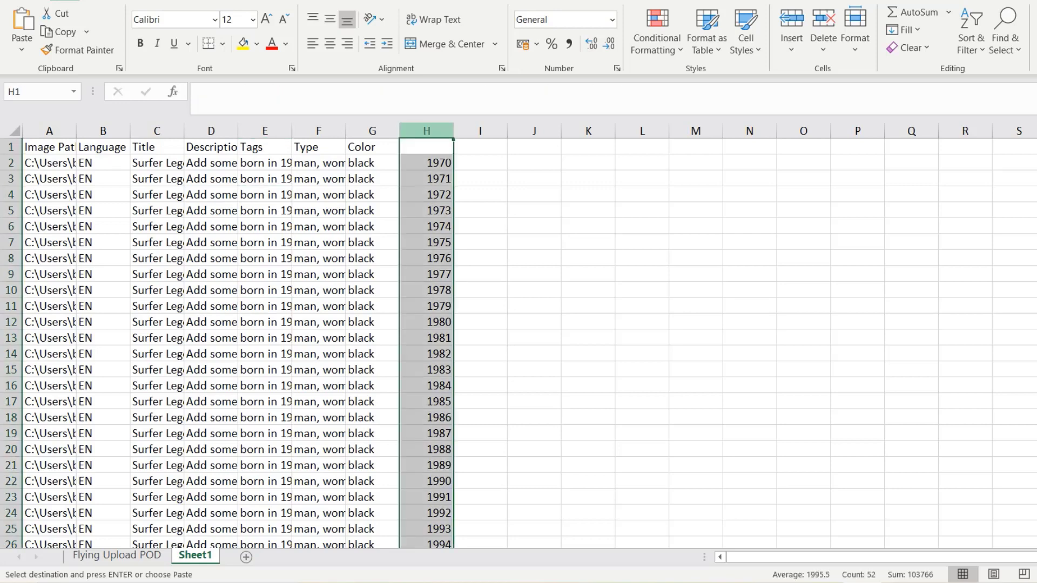
key("Delete")
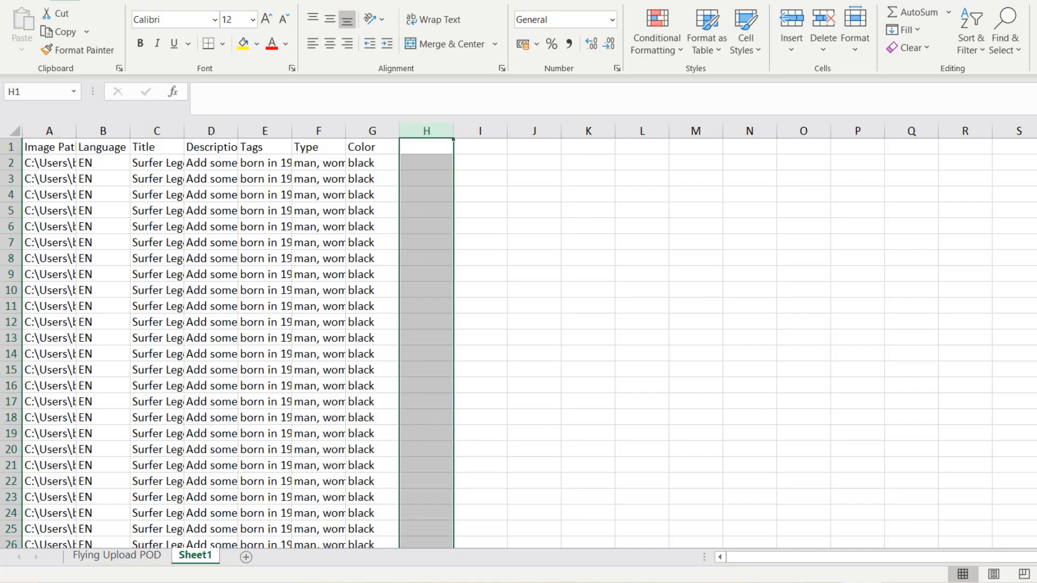
Copy all of Sheet1 and paste it over the contents of the Flying Upload POD sheet.
key("ctrl+a")
key("ctrl+c")
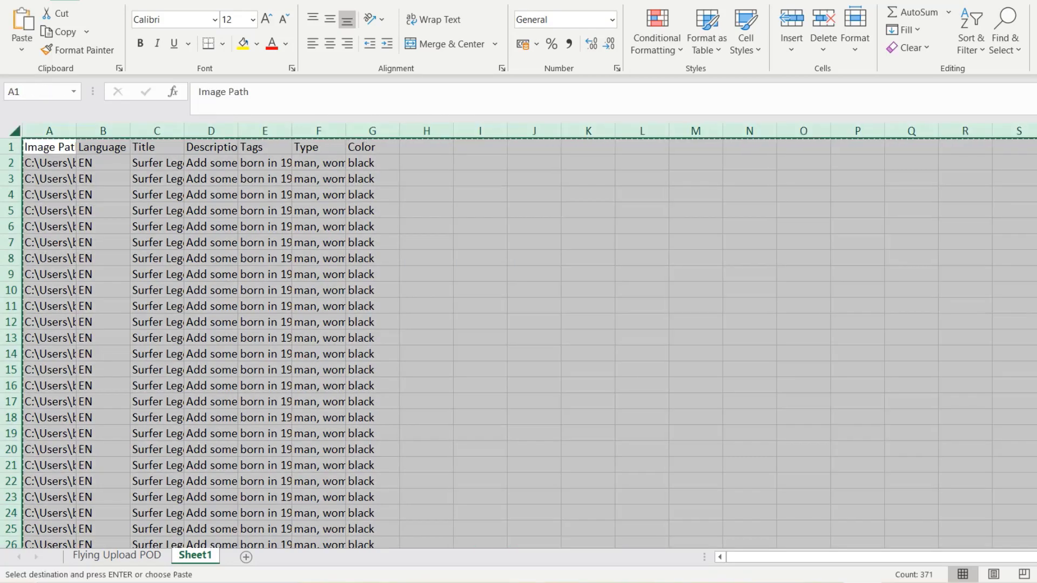
key("ctrl+Page_Up")
key("ctrl+v")
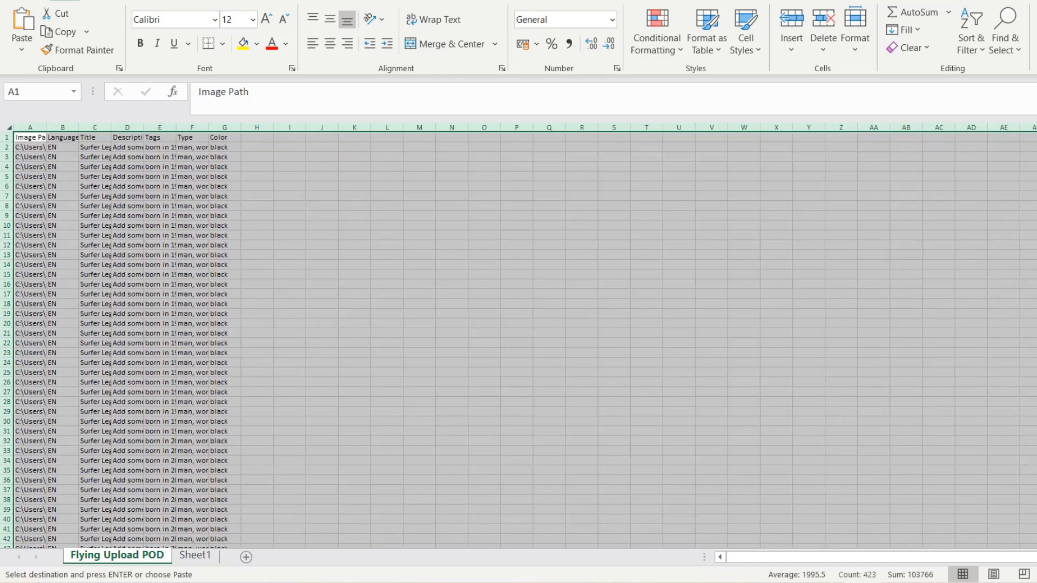
left_click(354, 235)
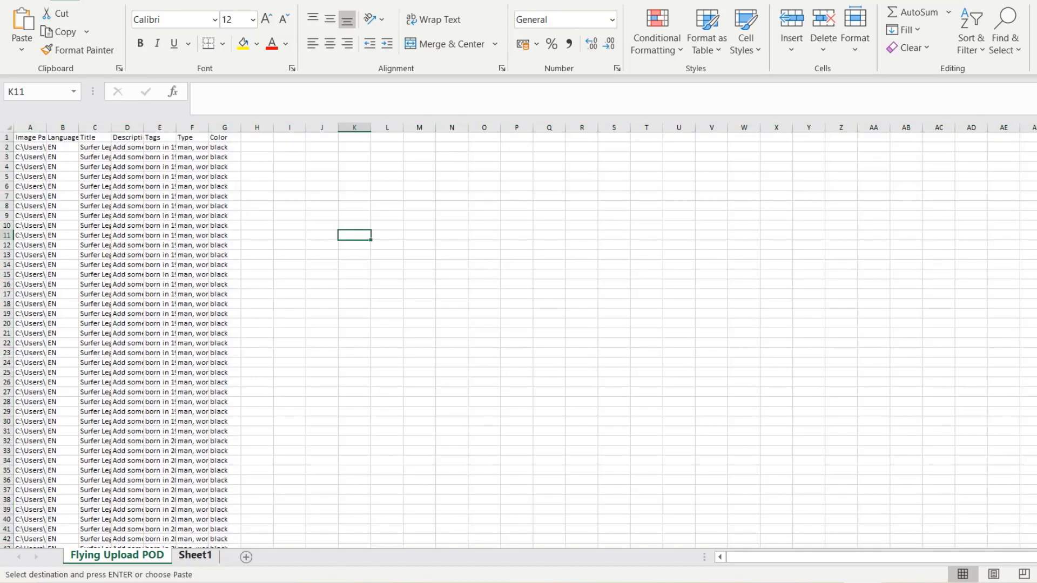
Delete the temporary worksheet Sheet1 from the workbook.
right_click(195, 555)
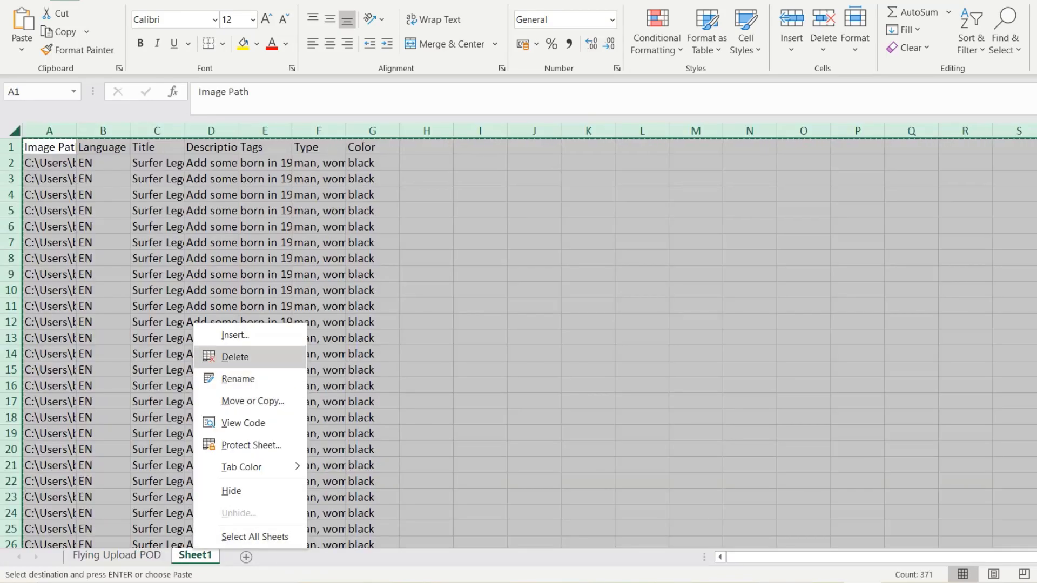
left_click(235, 356)
left_click(321, 293)
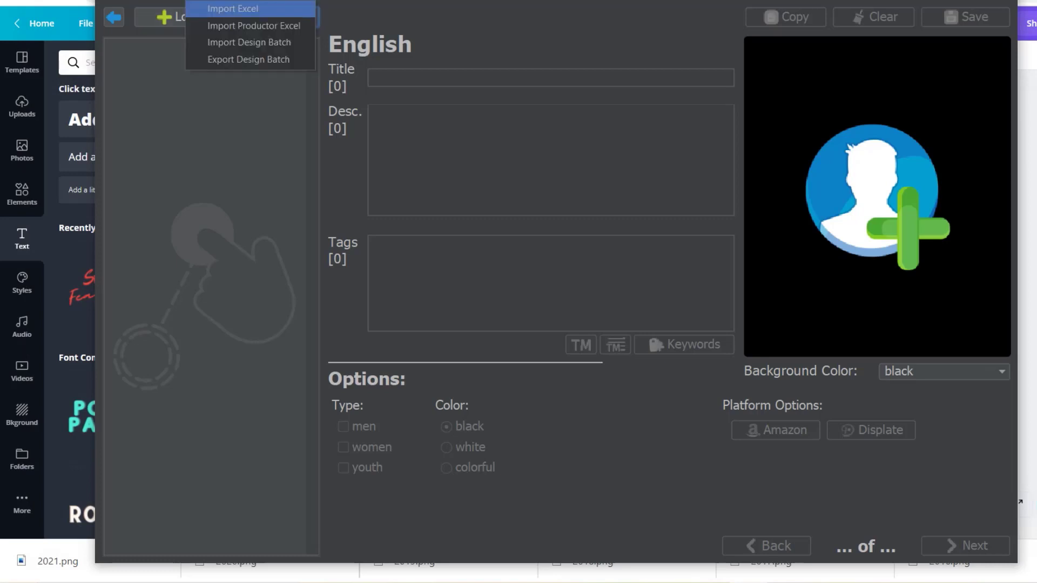
In Flying Upload, import the Excel file "template basic no formula.xlsx" from the surfer legends folder in Downloads.
left_click(232, 8)
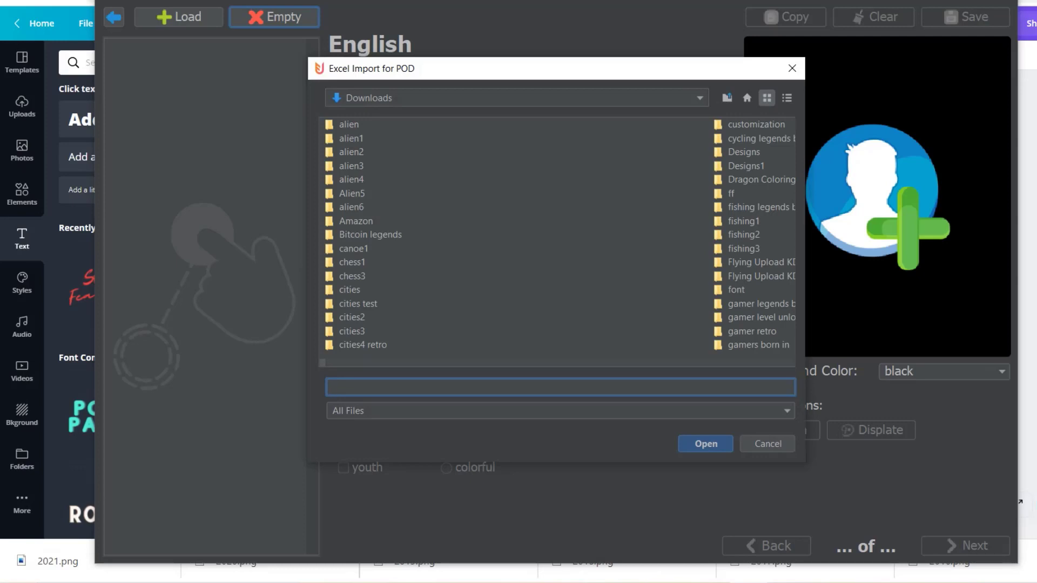
scroll(556, 237, "down", 1)
scroll(556, 235, "down", 1)
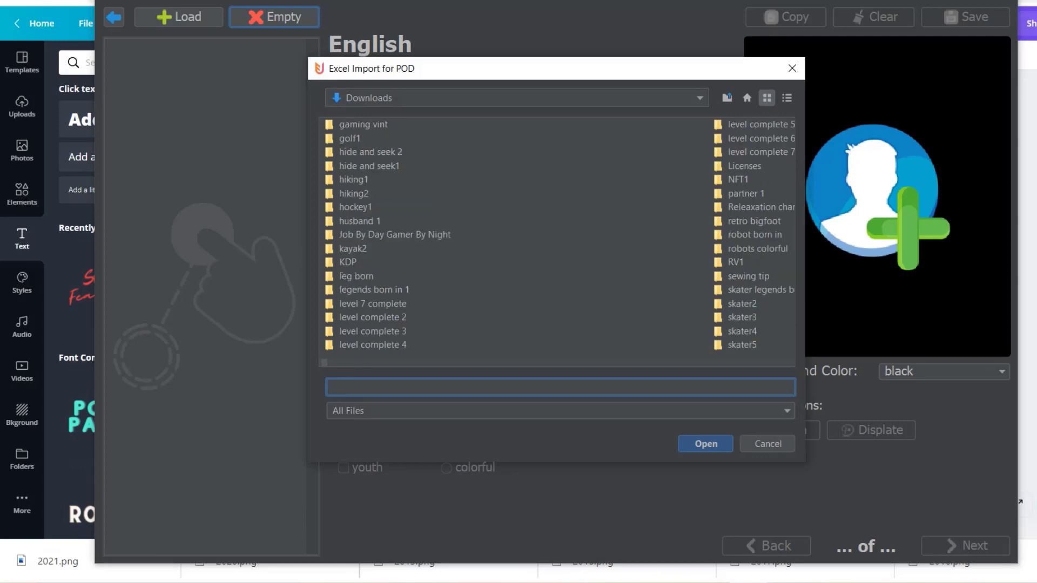
scroll(556, 235, "down", 1)
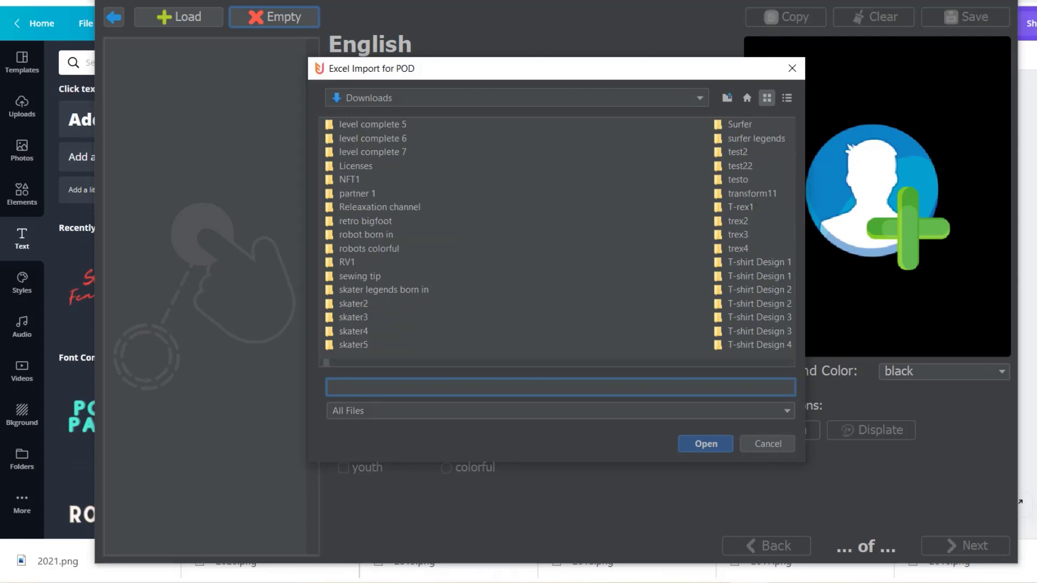
double_click(755, 138)
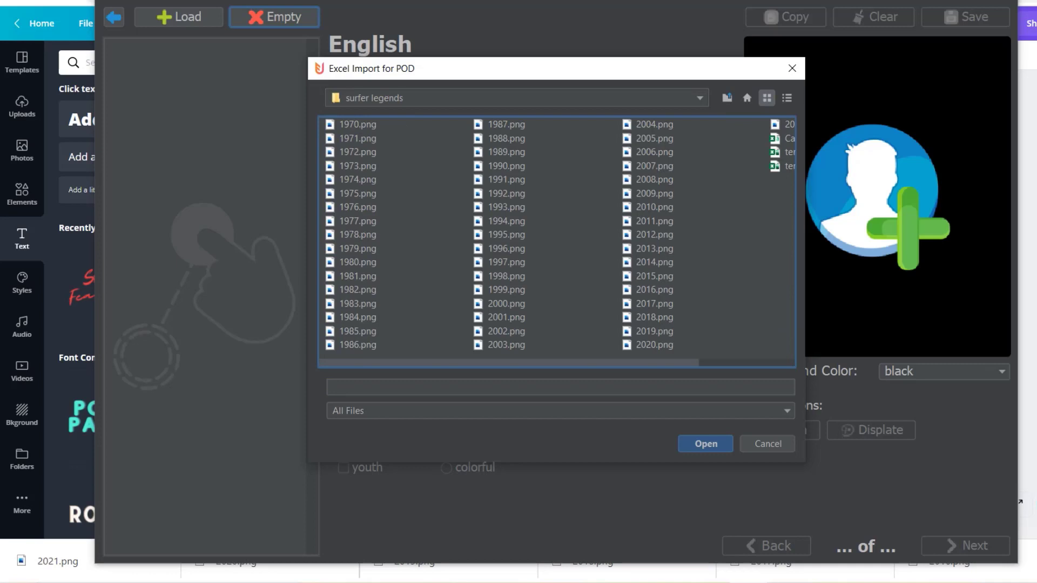
scroll(556, 237, "right", 3)
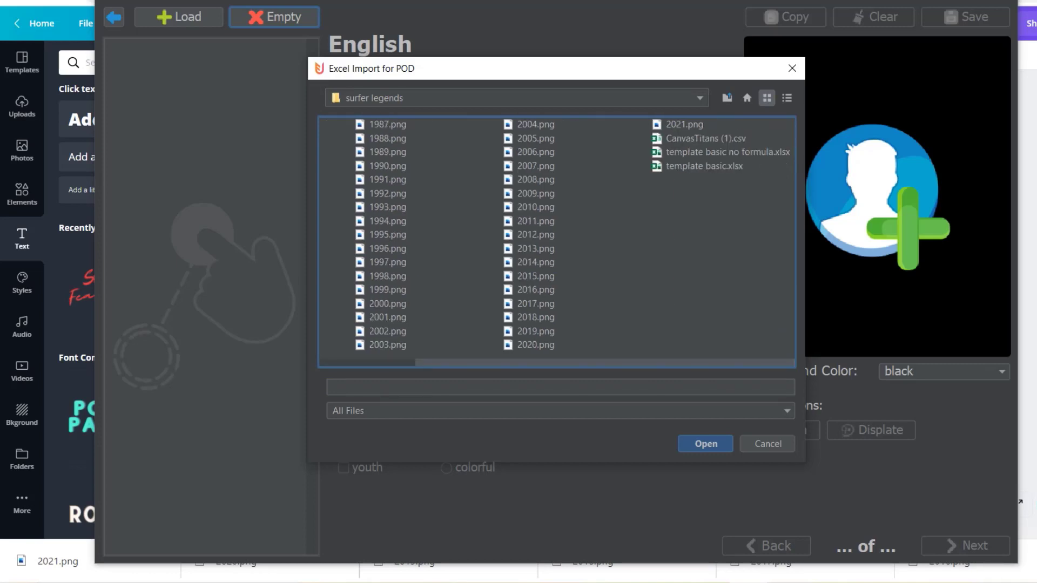
double_click(727, 152)
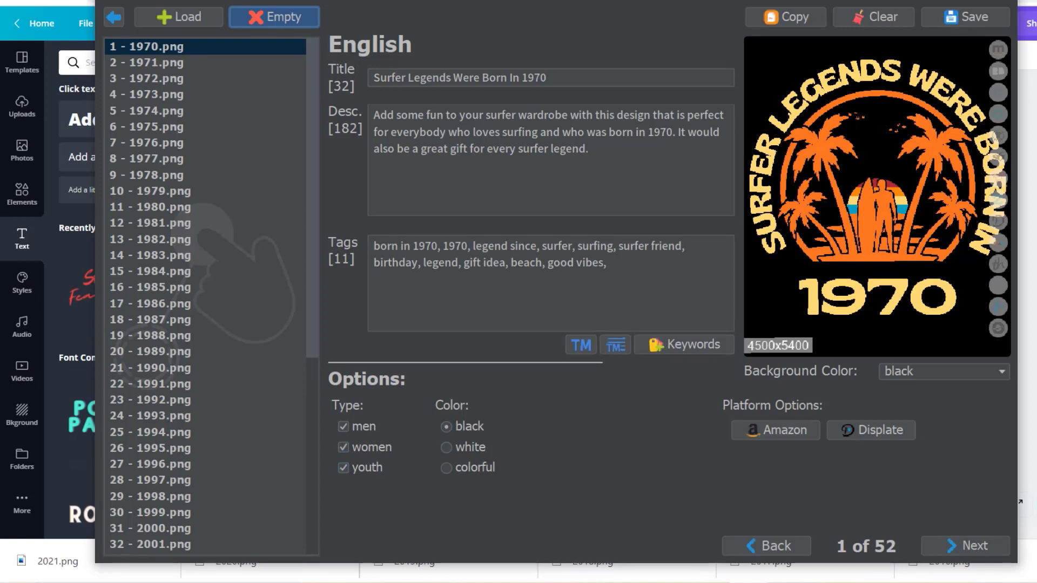
Check the imported title, description and tags of the 1986 and 2021 designs.
left_click(204, 303)
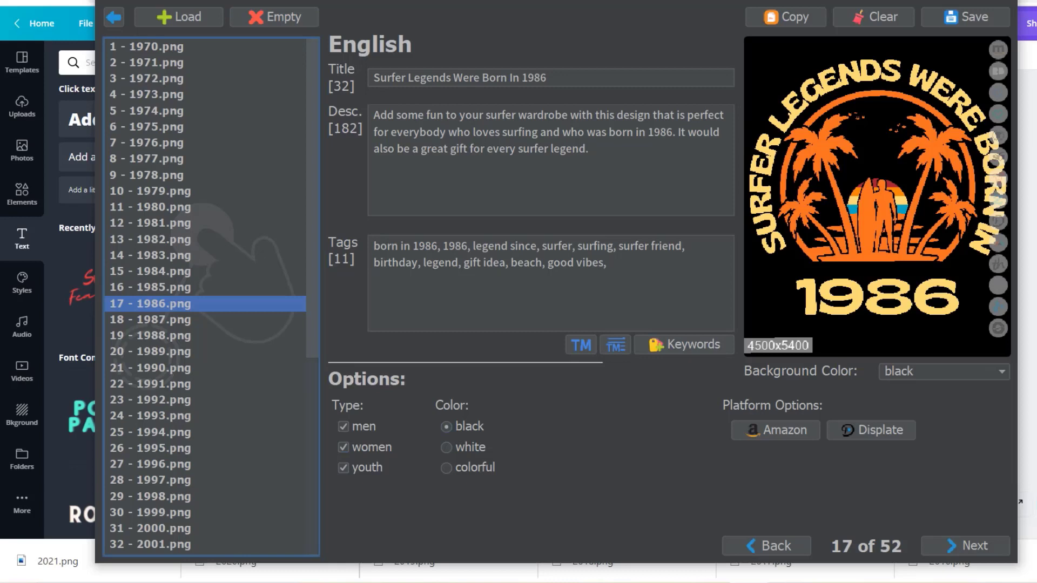
left_click(312, 459)
left_click(204, 546)
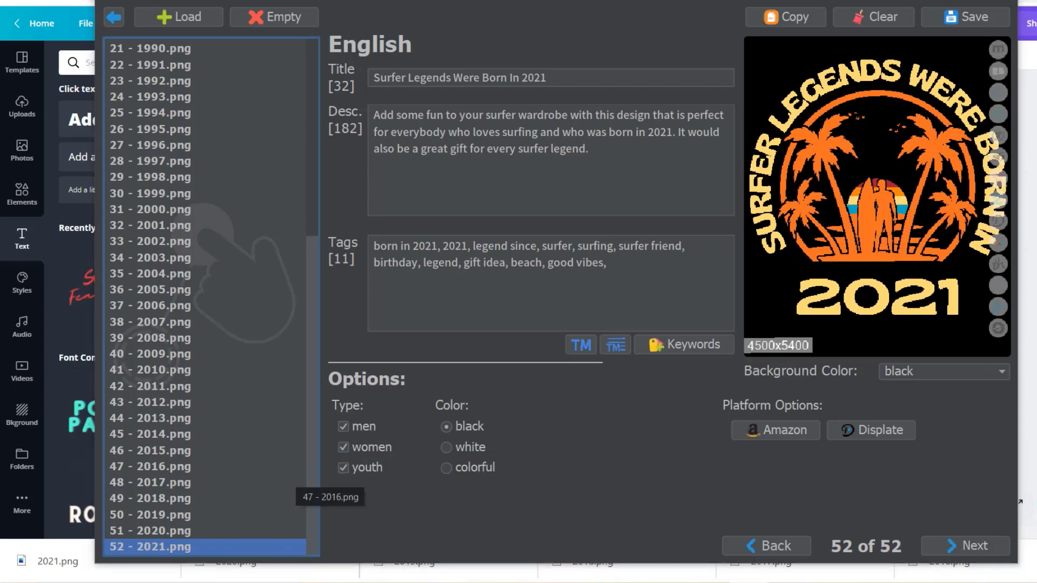
Start the FineArtAmerica upload and enter the title "Surfer Legends Were Born In 1970" for the first design.
left_click(443, 581)
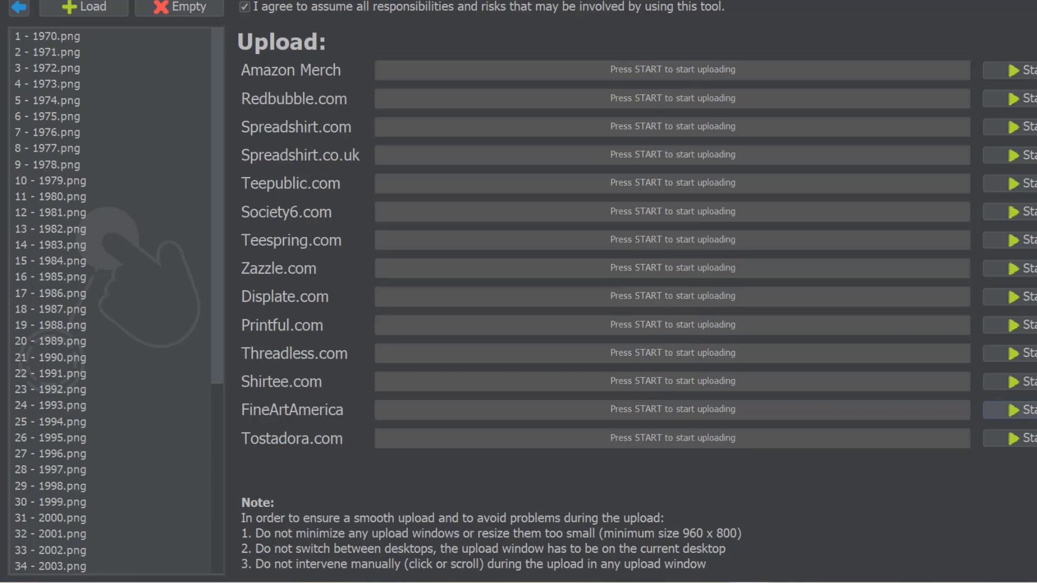
left_click(1015, 410)
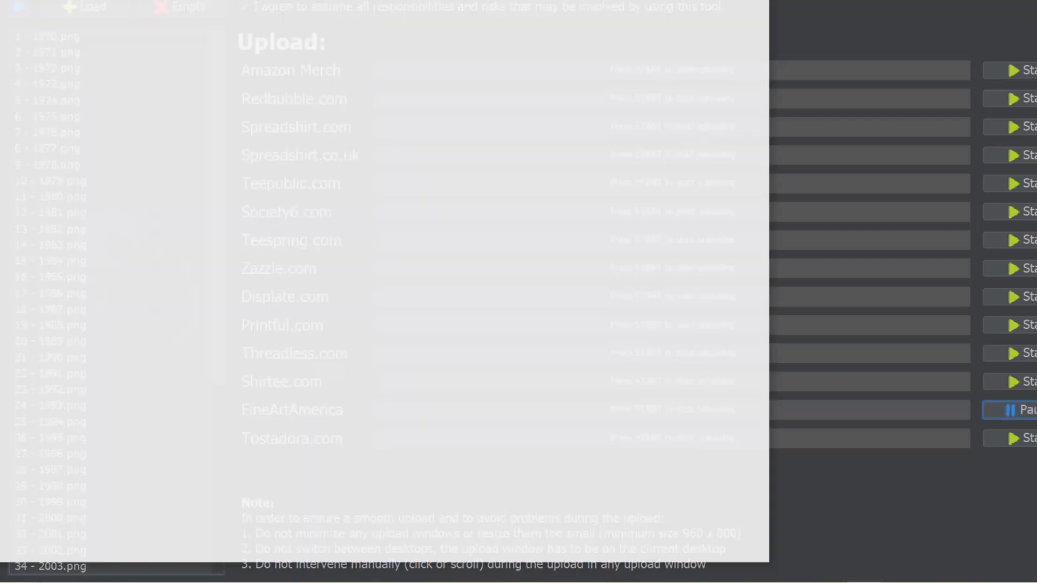
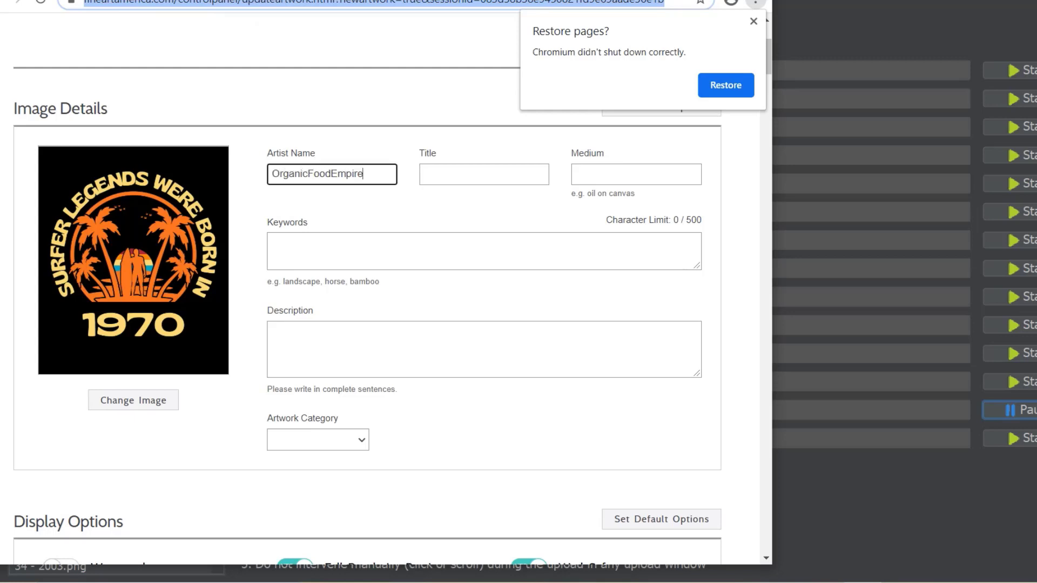
key("Tab")
type("Surfer Legends Were Born In 1970")
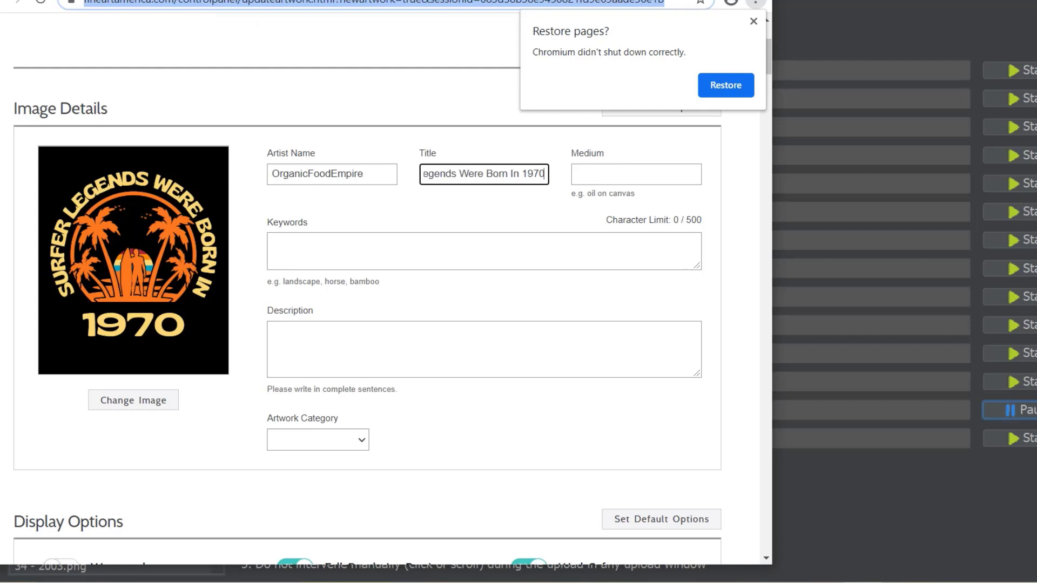
Enter the keywords "born in 1970, 1970, legend since, surfer, surfing, surfer friend, birthday, legend, gift idea, beach, good vibes".
key("Tab")
key("Tab")
type("born in 1970, 1970, legend since, surfer, surfing, surfer friend, birthday, legend, gift idea, beach, good vibes")
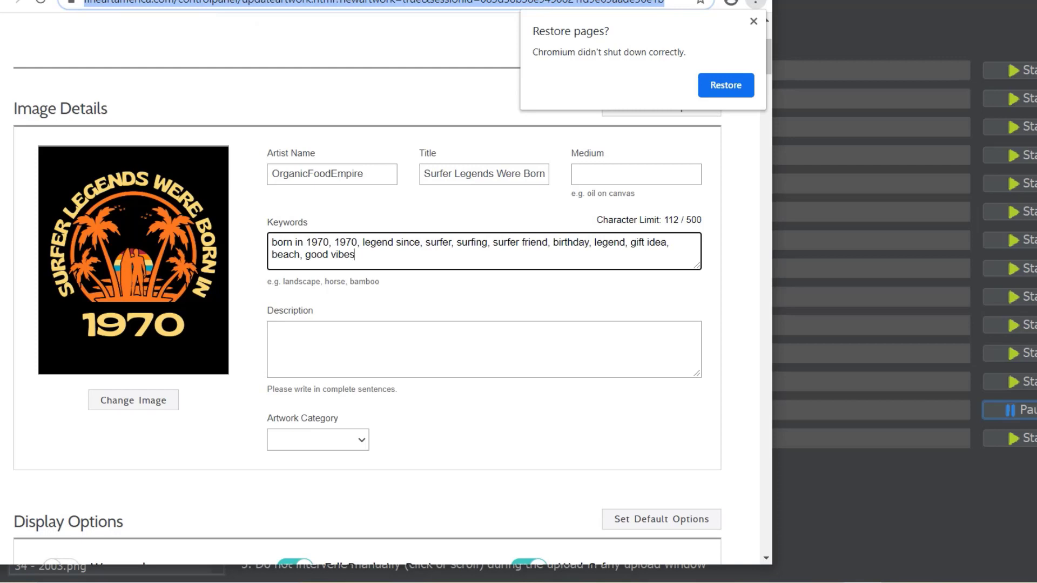
Fill in the description beginning "Add some fun to your surfer wardrobe", naming 1970 as the birth year, and choose the artwork category.
key("Tab")
type("Add some fun to your surfer wardrobe with this design that is perfect for everybody who loves surfing and who was born in 1970. It would also be a great gift for every surfer legend")
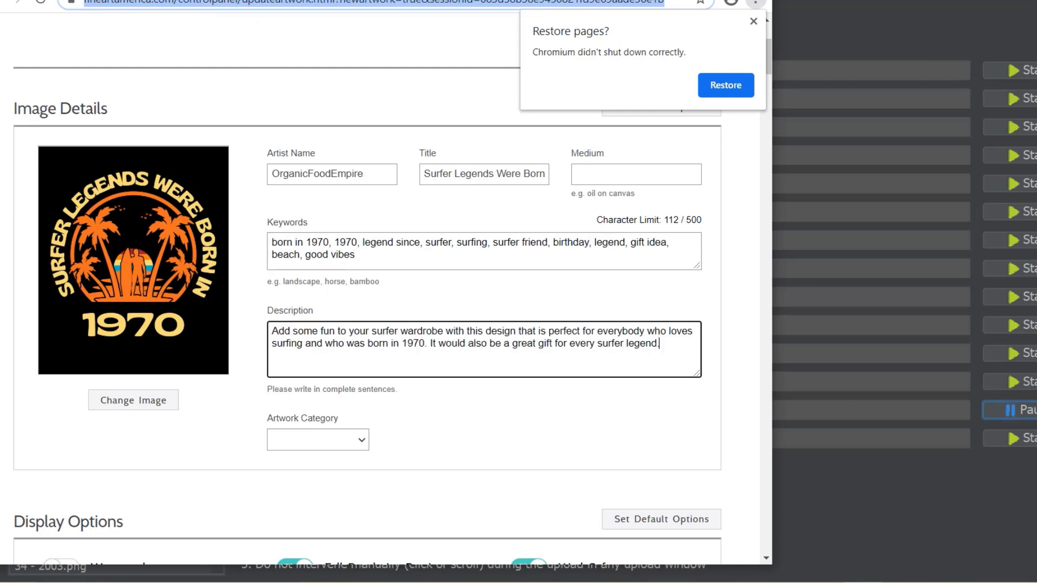
key("Tab")
key("d")
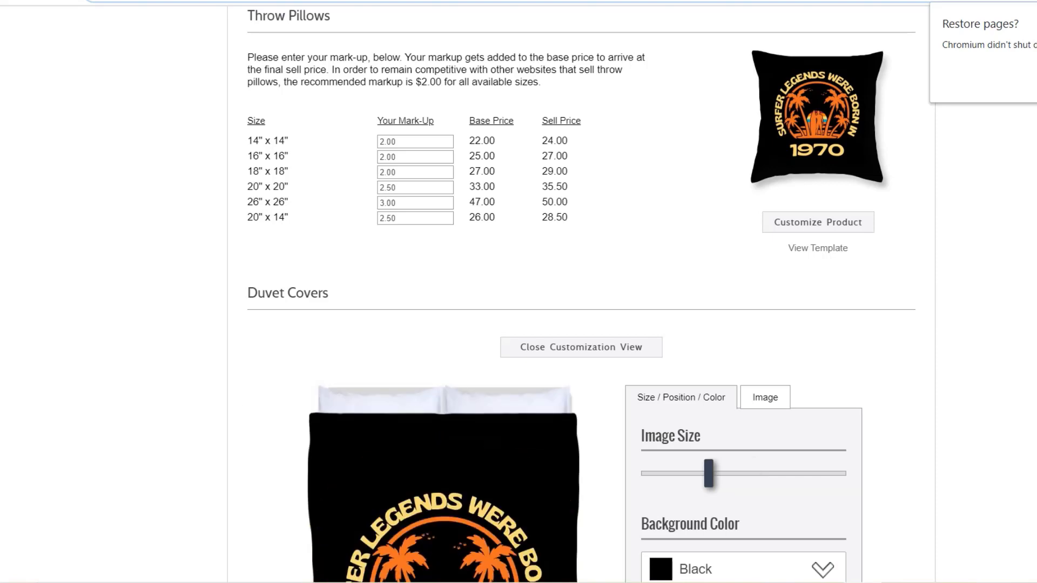
Finish the duvet cover customization and reduce the shower curtain's image size so the whole 1970 design fits.
left_click(581, 347)
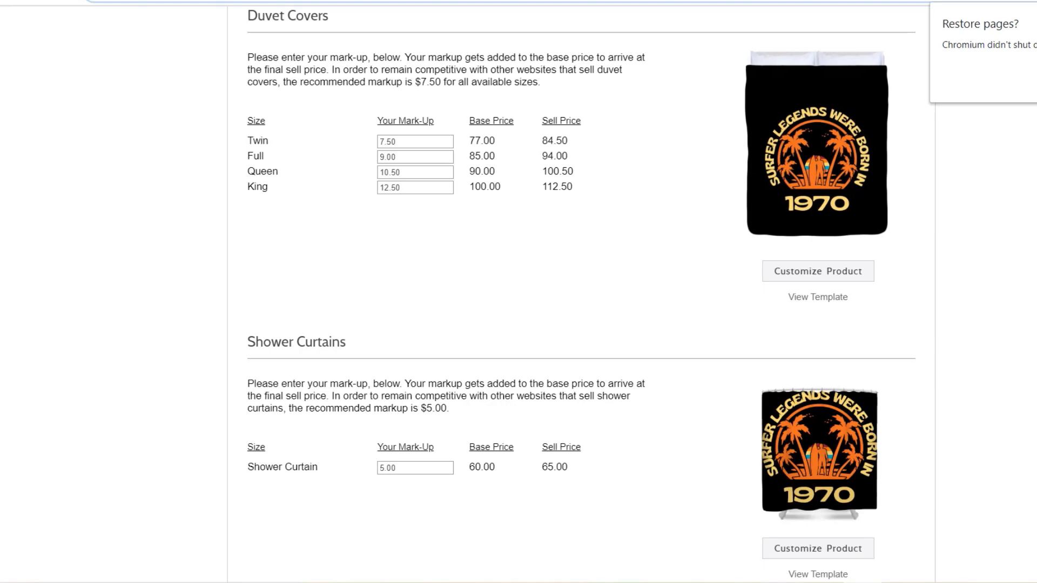
left_click(818, 548)
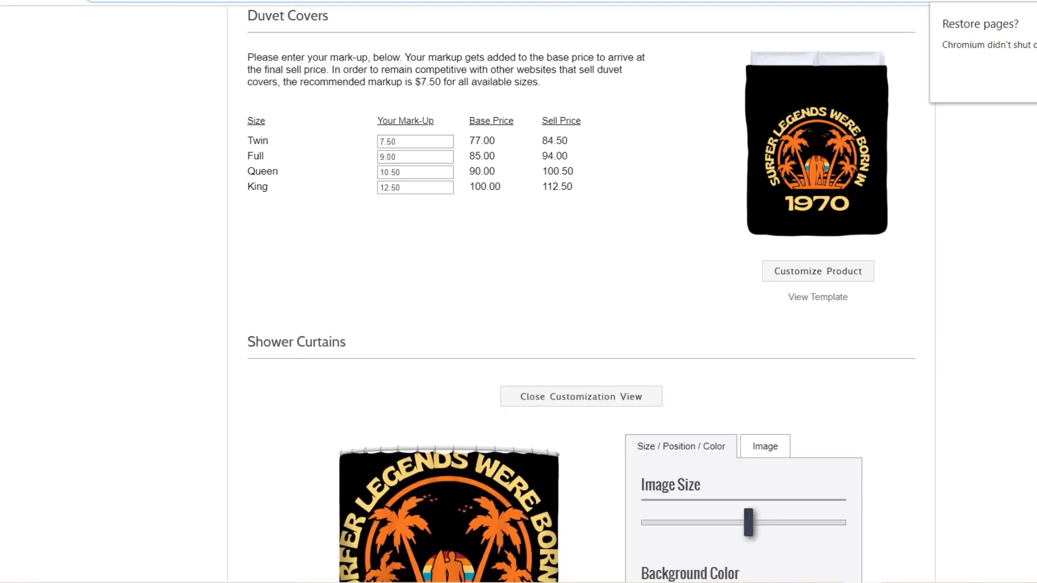
left_click_drag(749, 522, 720, 522)
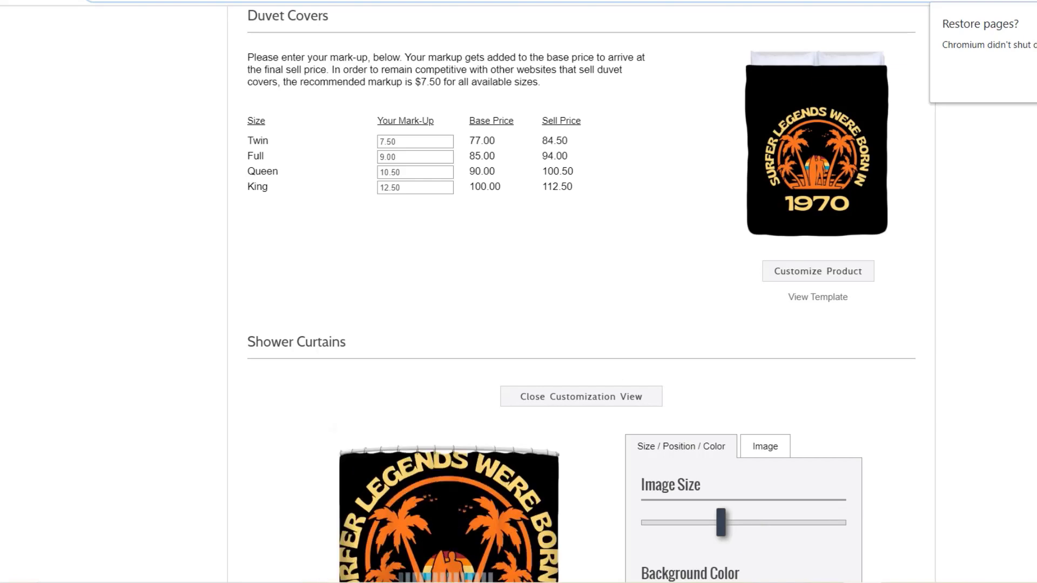
left_click(581, 396)
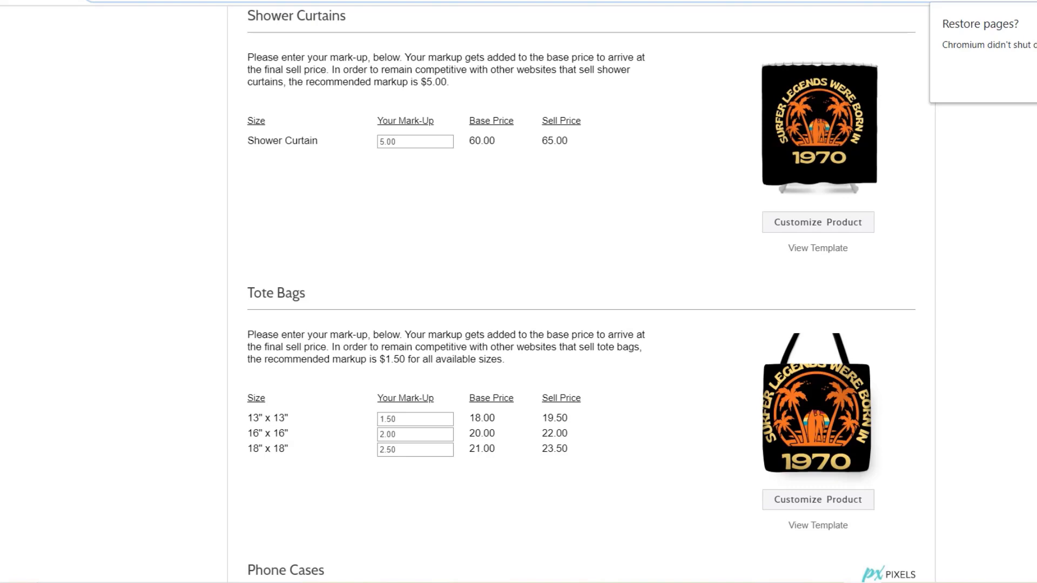
Reduce the image size on the tote bag so the whole design fits, and finish the phone case customization.
left_click(818, 499)
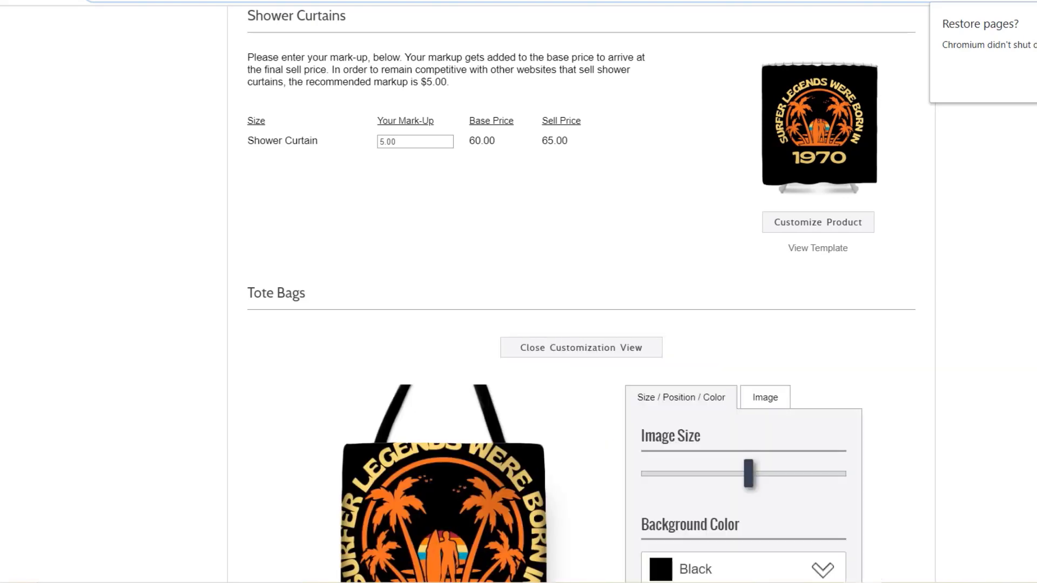
left_click_drag(748, 473, 713, 474)
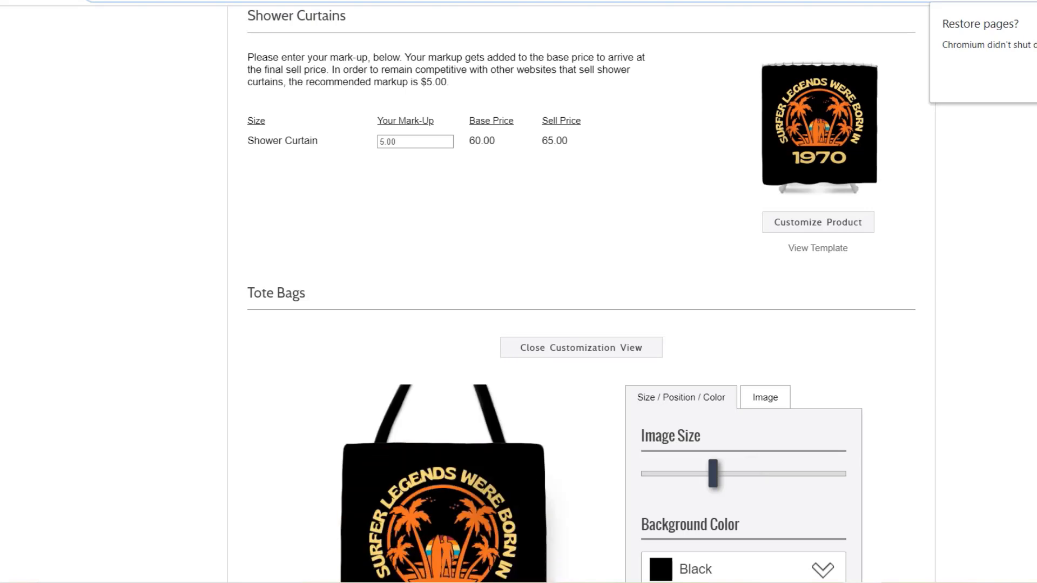
left_click(580, 347)
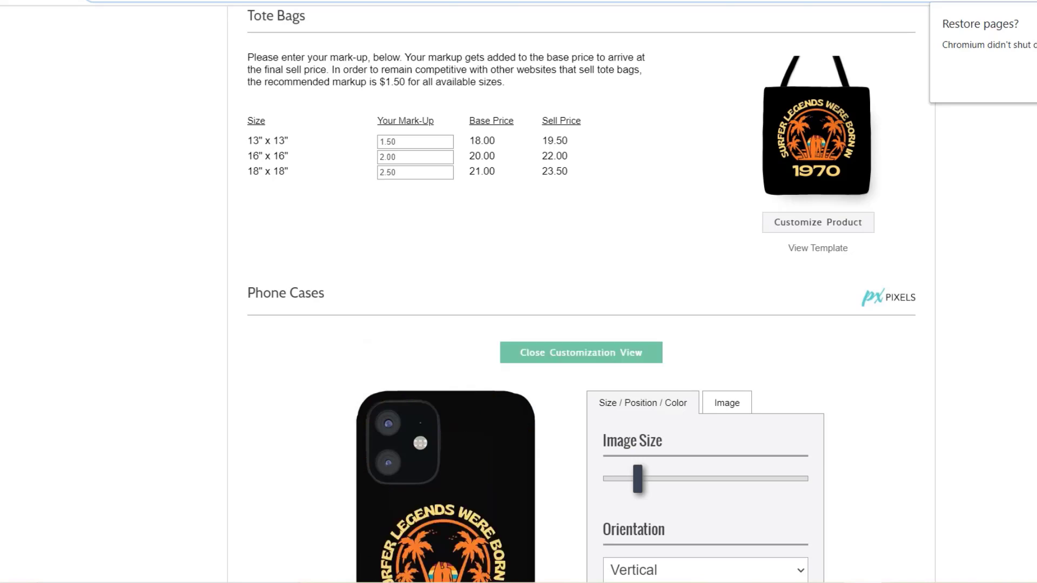
left_click(581, 352)
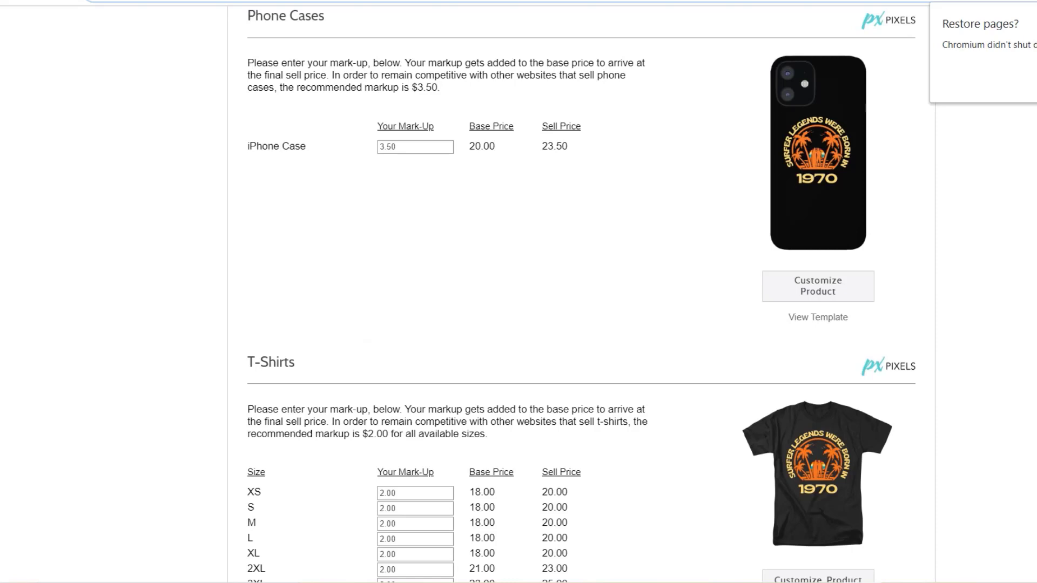
Customize the T-shirt with a slightly smaller image size on the black shirt.
left_click(817, 577)
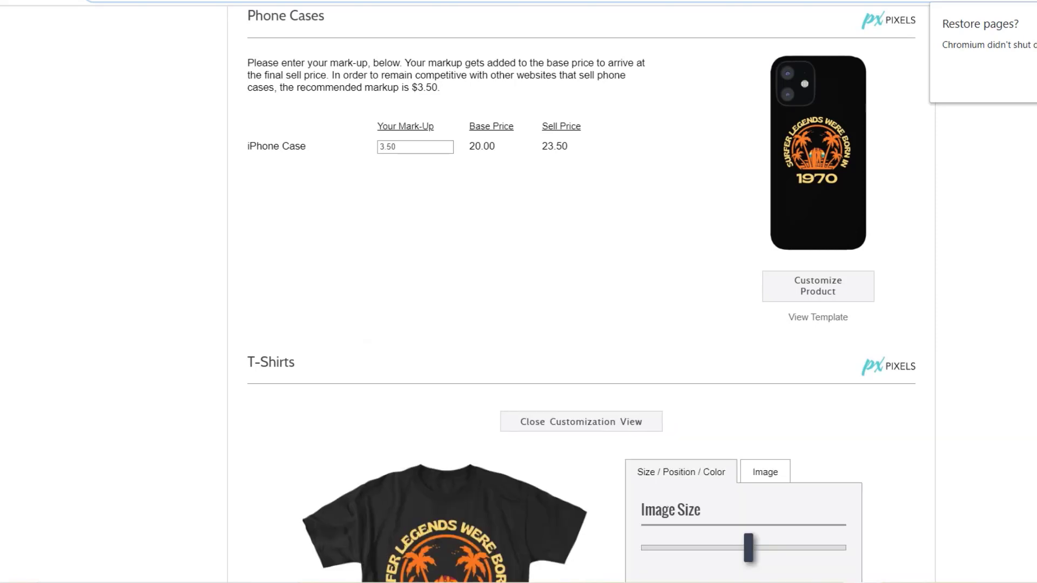
scroll(519, 292, "down", 2)
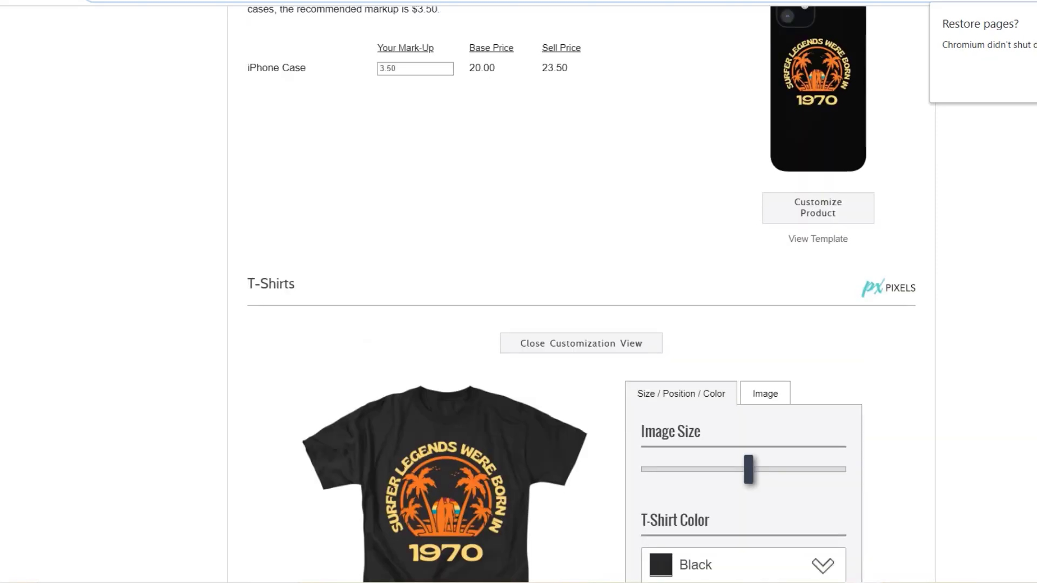
scroll(581, 294, "down", 1)
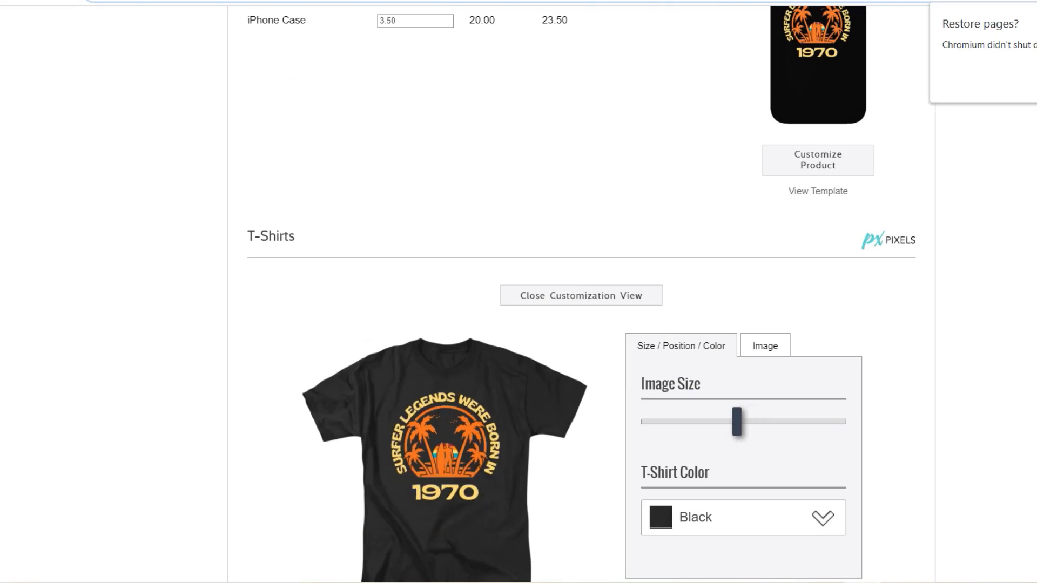
left_click(581, 295)
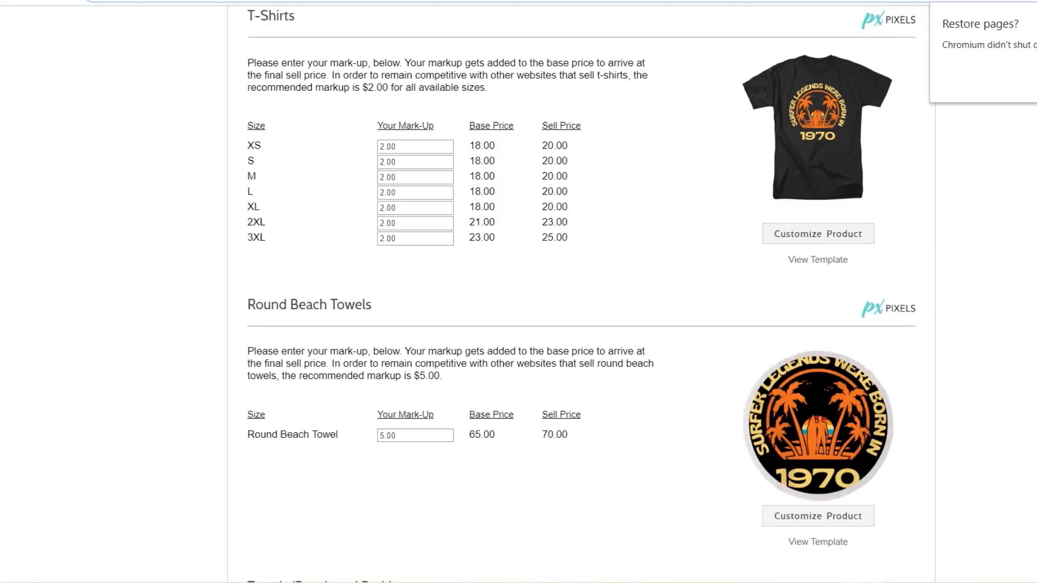
Reduce the image size on the round beach towel and on the vertical beach and bath towel so the full design fits.
left_click(818, 516)
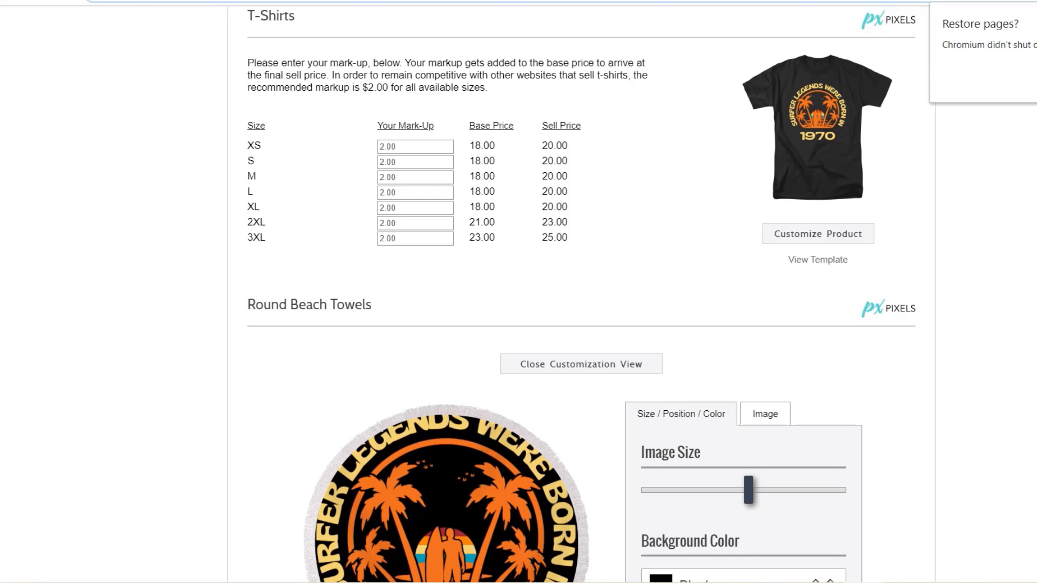
left_click_drag(749, 489, 704, 490)
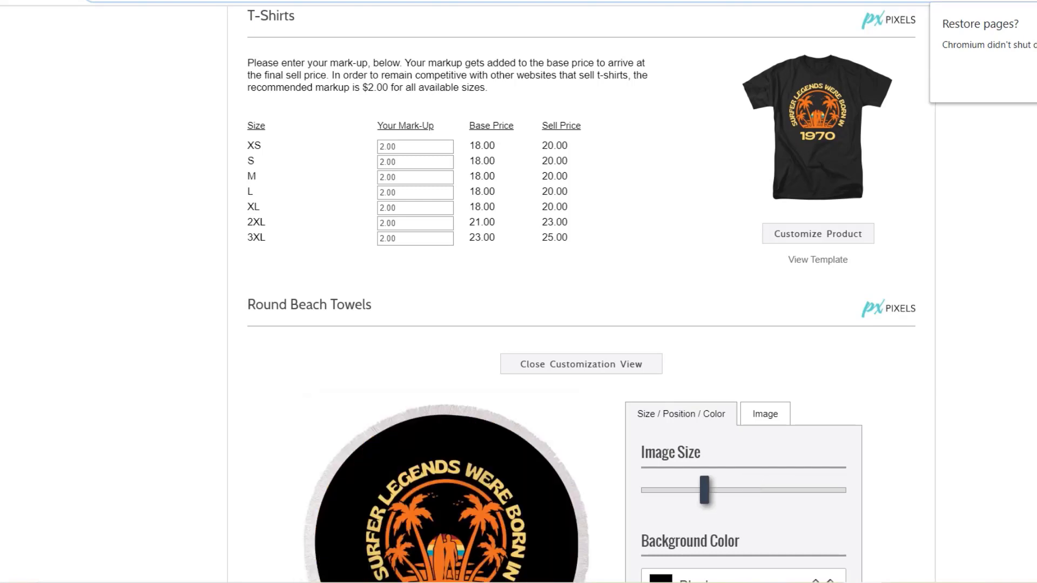
left_click(580, 364)
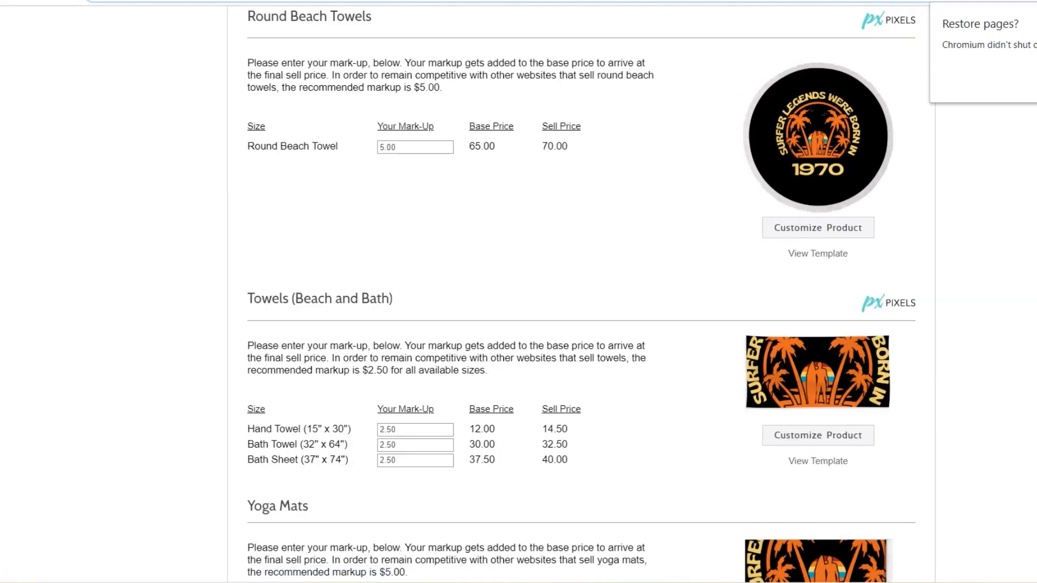
left_click(817, 435)
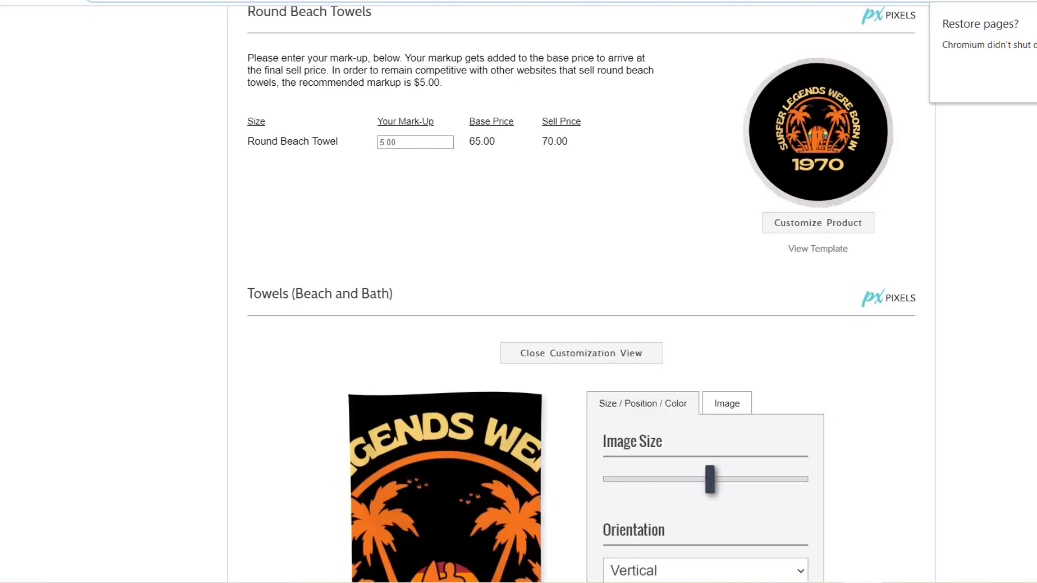
left_click_drag(709, 479, 655, 479)
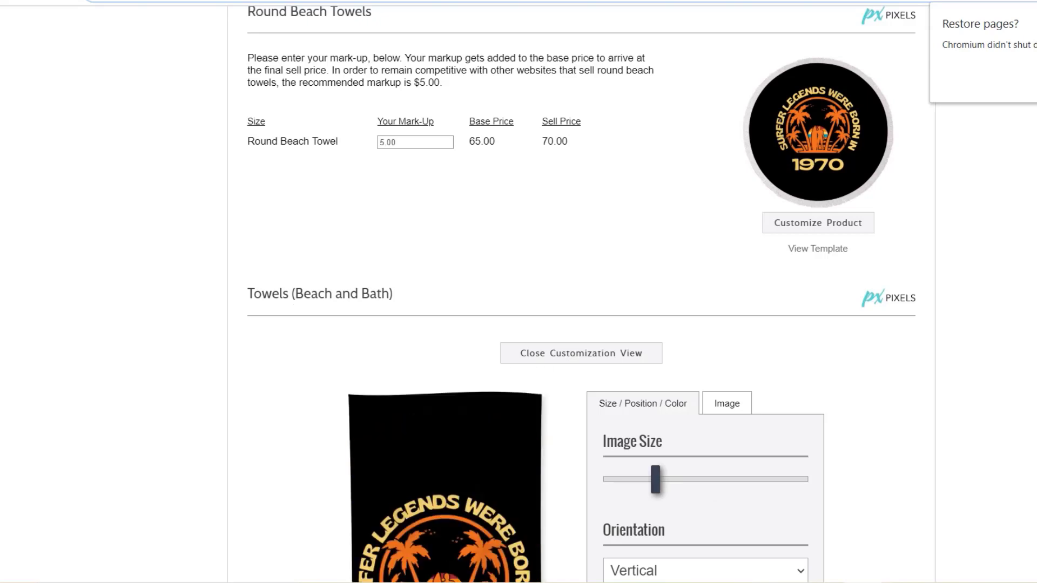
left_click(581, 353)
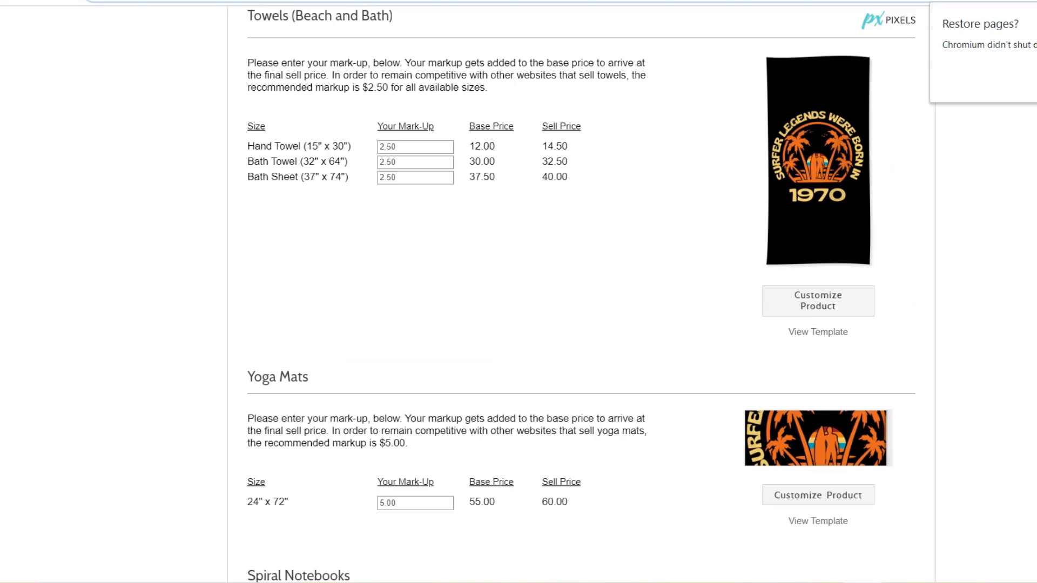
Set the yoga mat to vertical orientation and shrink the image until the whole design fits its width.
left_click(817, 494)
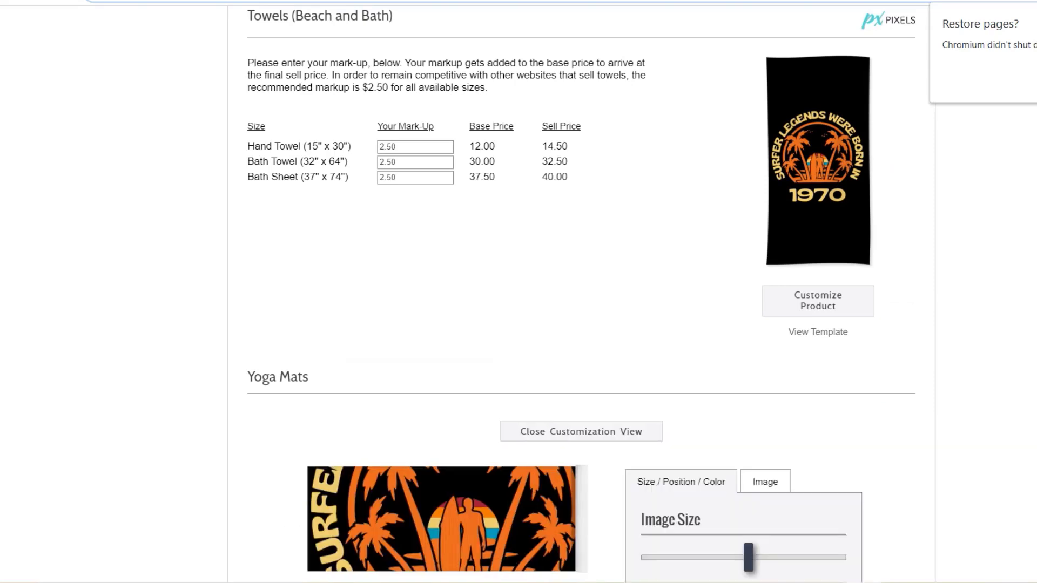
scroll(581, 291, "down", 6)
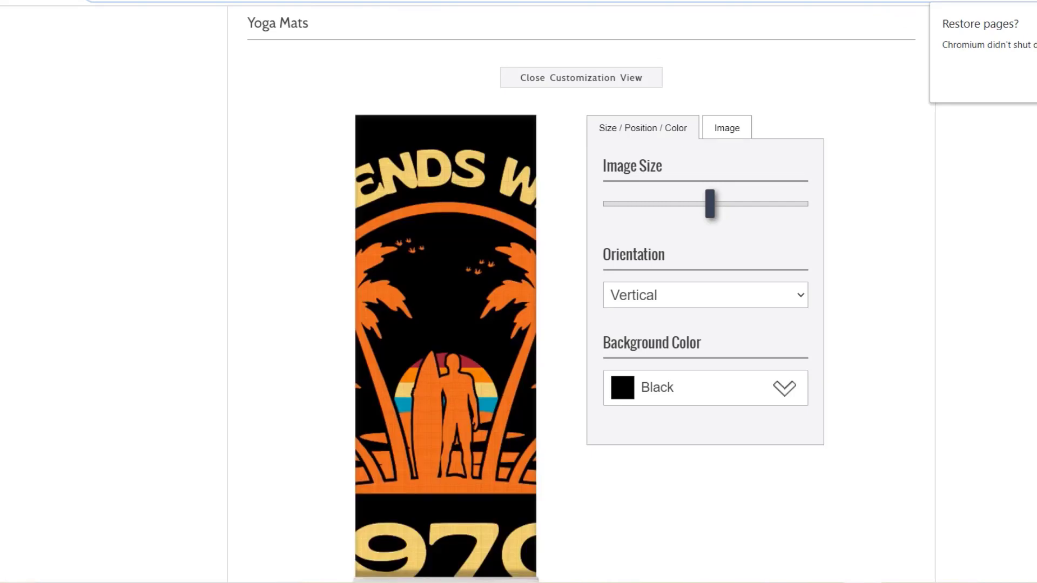
left_click_drag(710, 204, 635, 204)
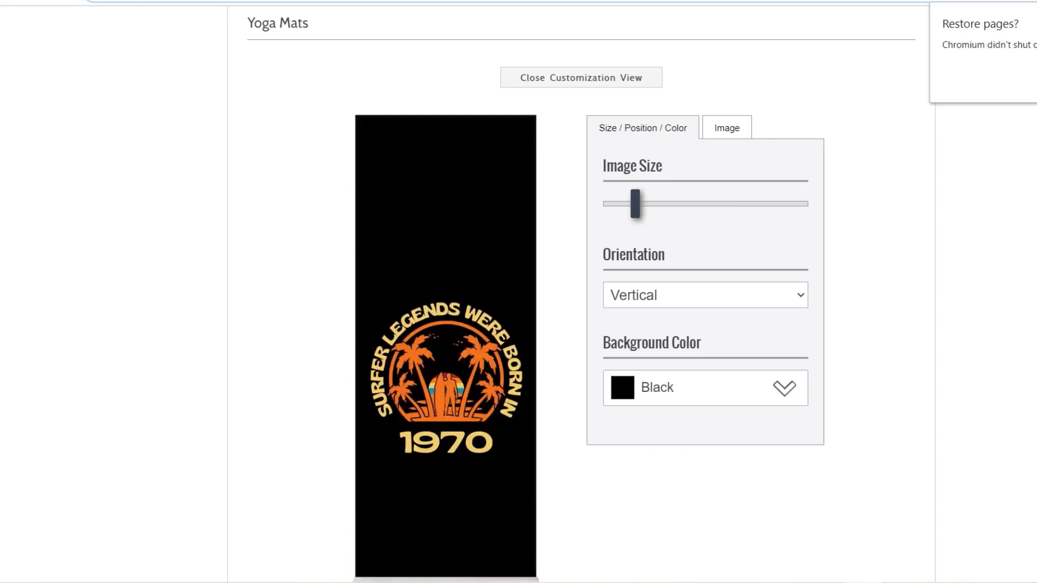
left_click(580, 78)
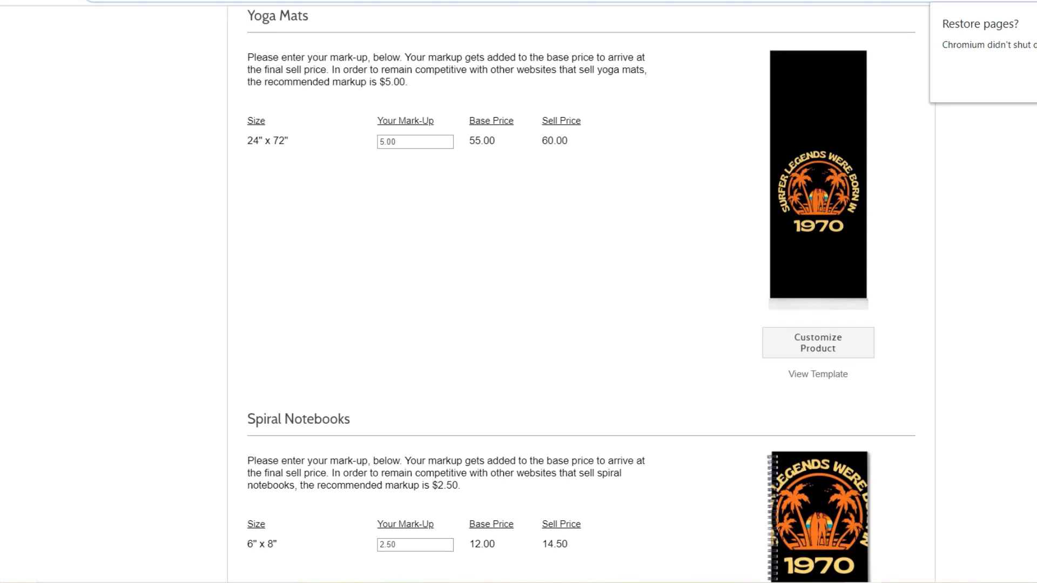
Shrink the design on the spiral notebook and the horizontal fleece blanket so the full artwork fits.
scroll(580, 291, "down", 1)
left_click(817, 566)
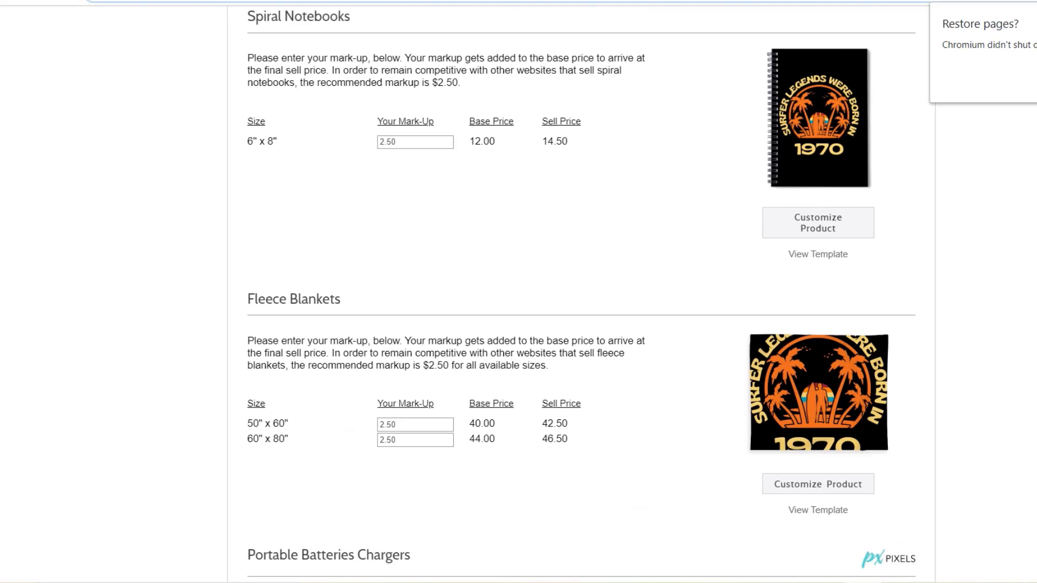
left_click(817, 484)
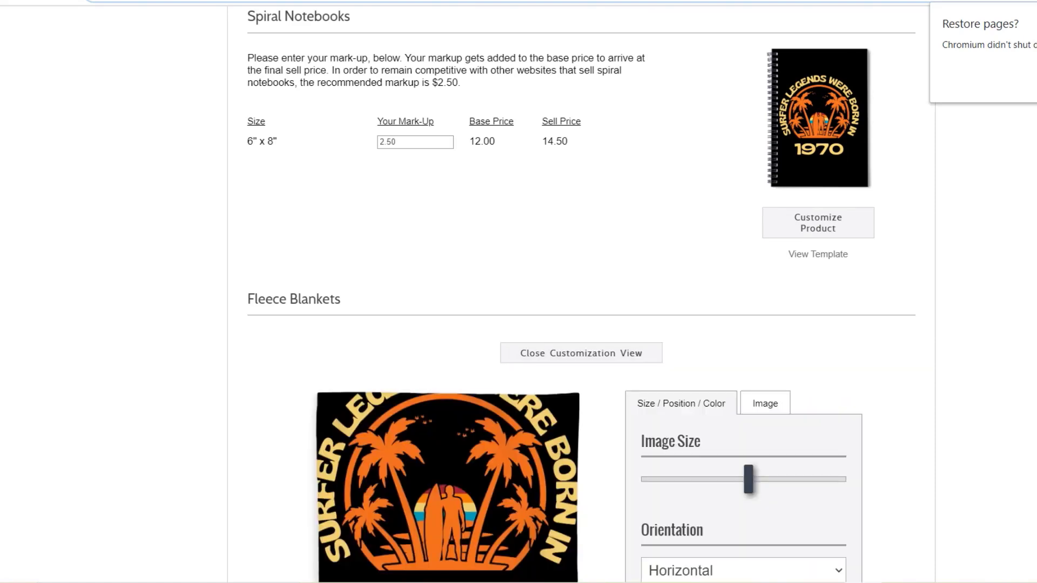
left_click_drag(749, 479, 704, 479)
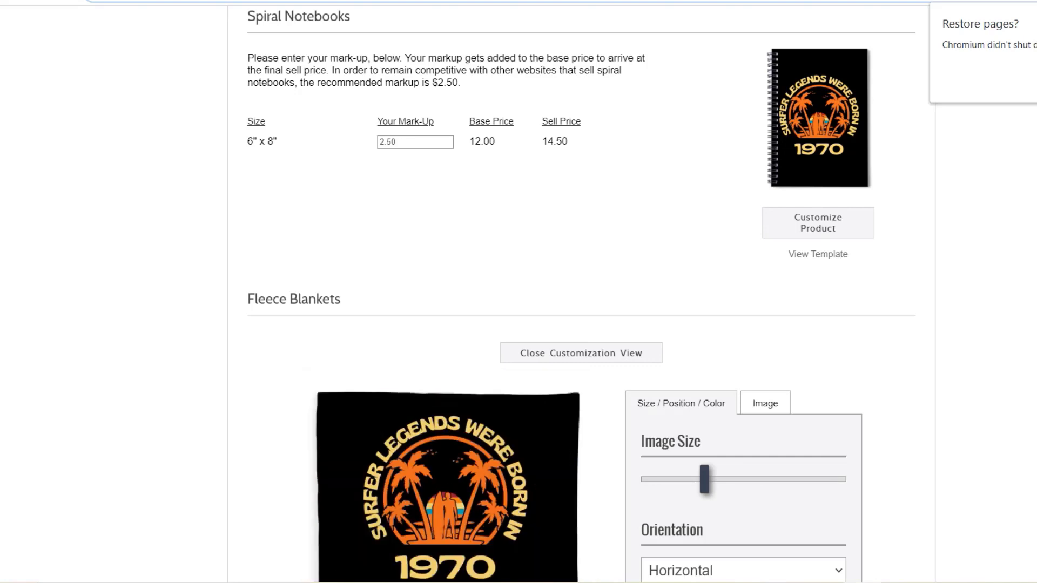
left_click(581, 352)
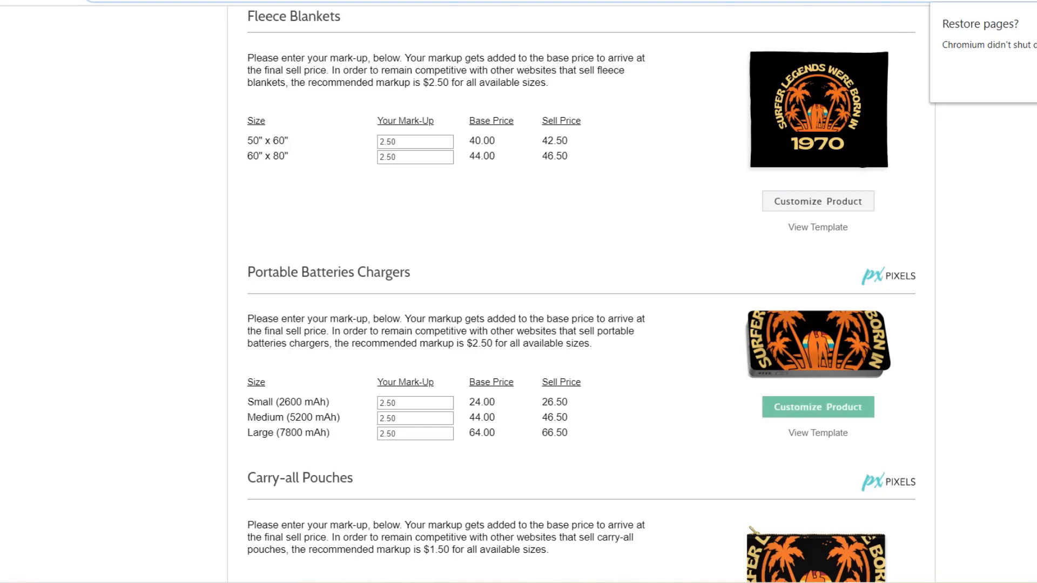
Set the portable battery charger to vertical orientation and reduce its image size to fit the design.
left_click(817, 407)
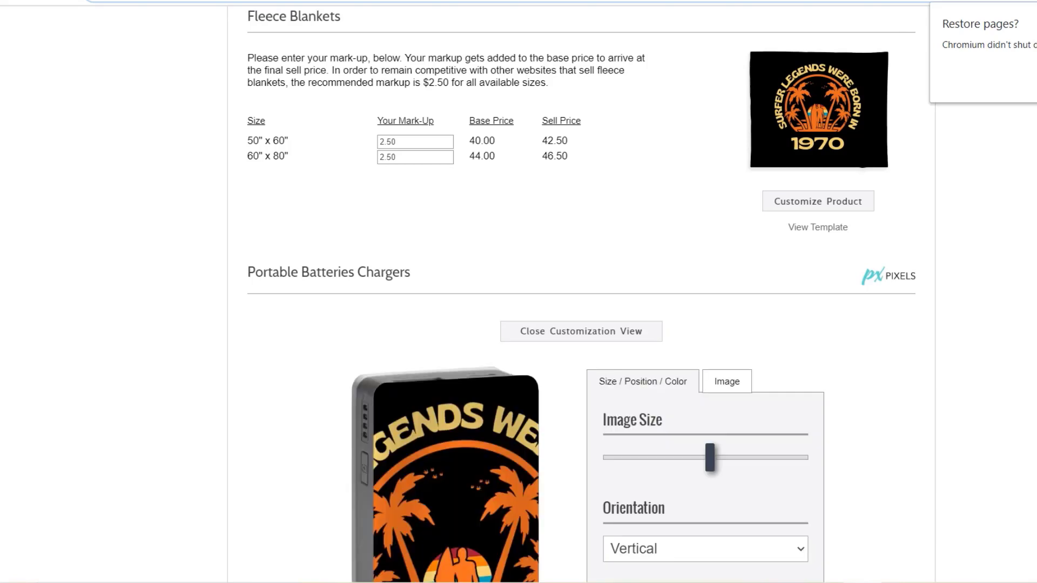
left_click_drag(709, 457, 649, 457)
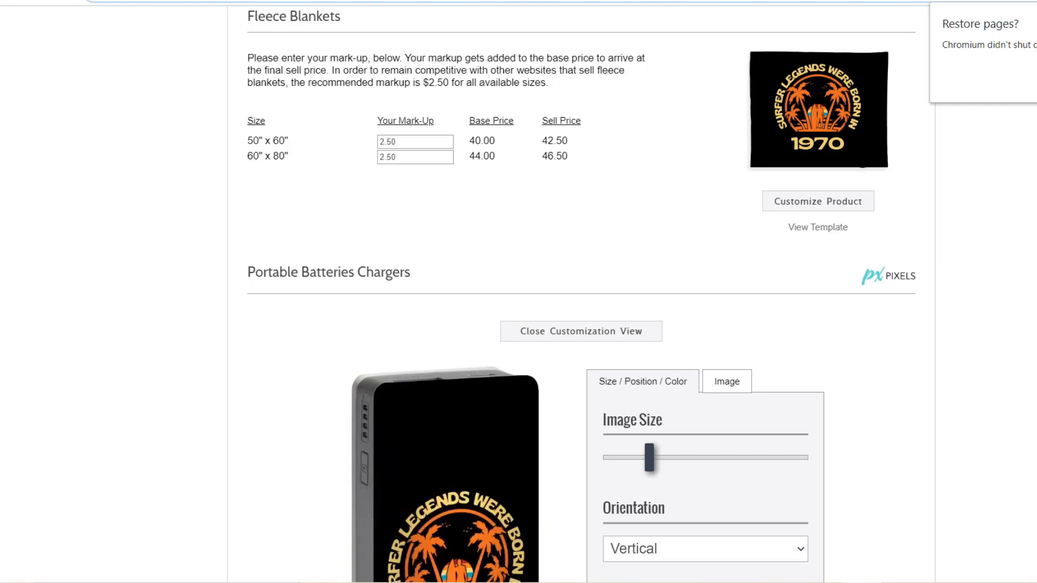
left_click(580, 331)
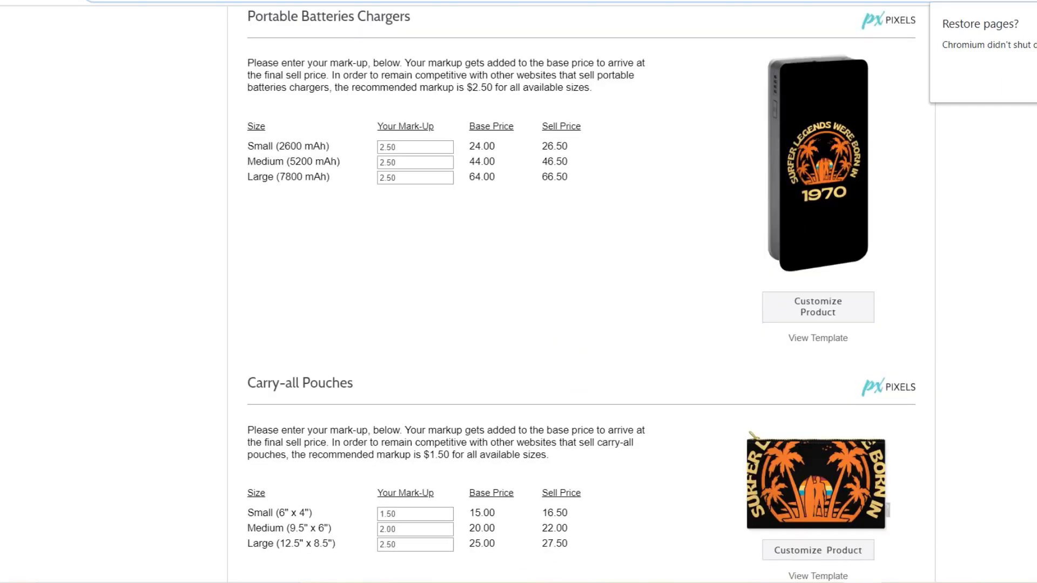
Customize the carry-all pouch and the weekender tote bag with a smaller image size that fits the whole design.
left_click(818, 550)
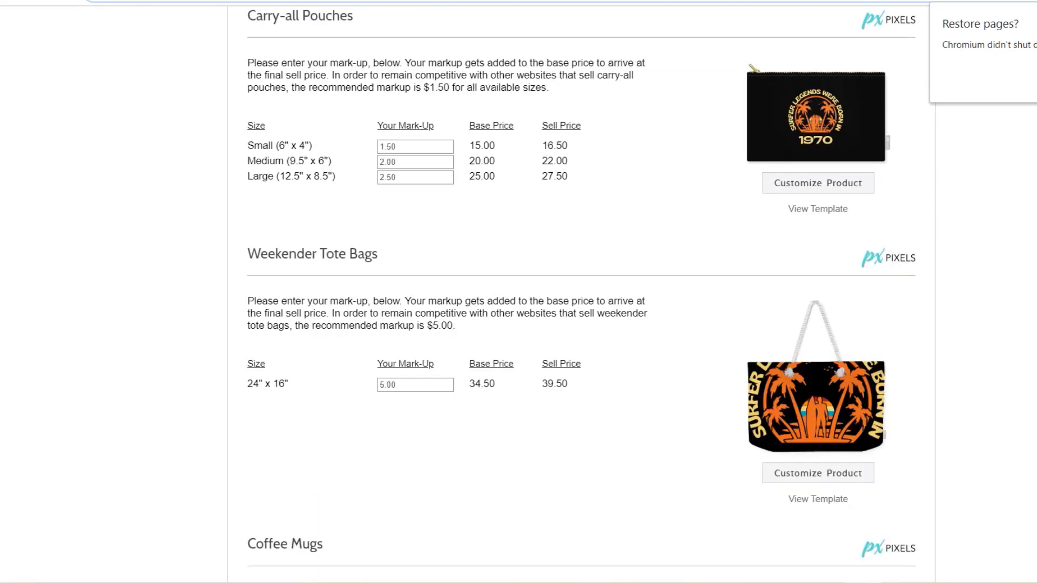
left_click(817, 473)
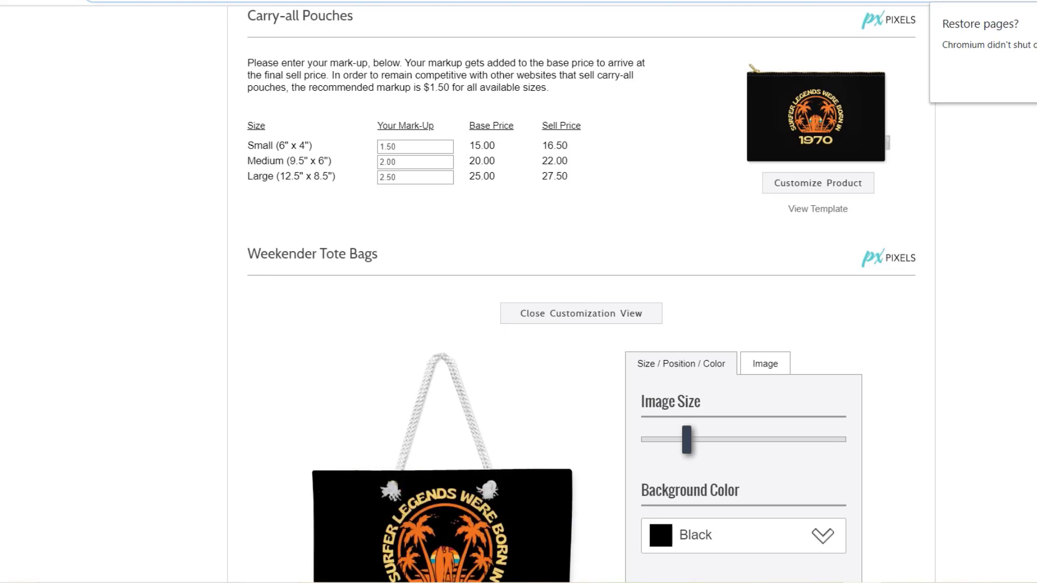
left_click(581, 313)
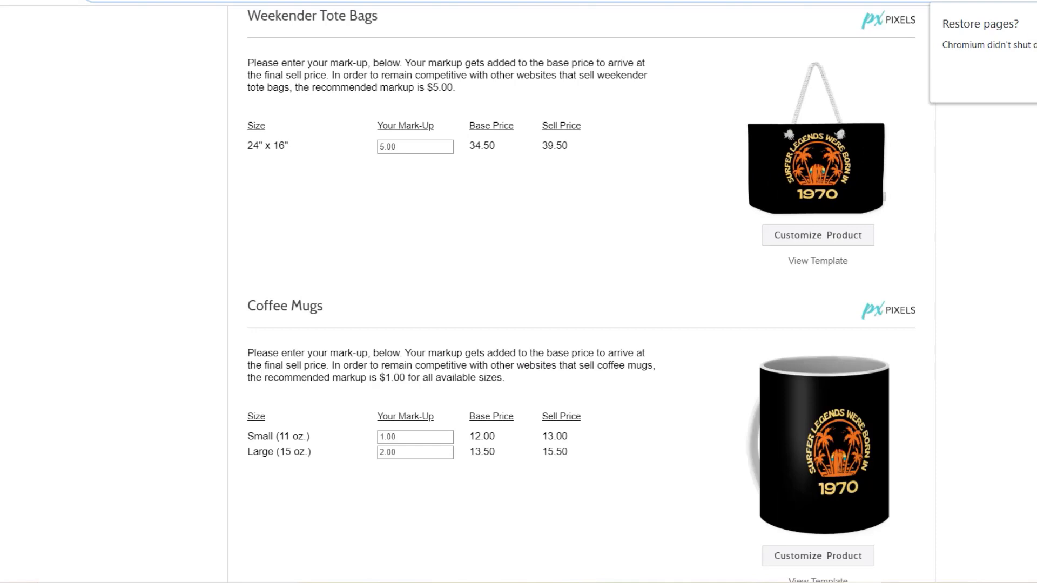
Enlarge the design slightly on the coffee mug and shrink it on the tapestry until the full artwork fits.
left_click(818, 556)
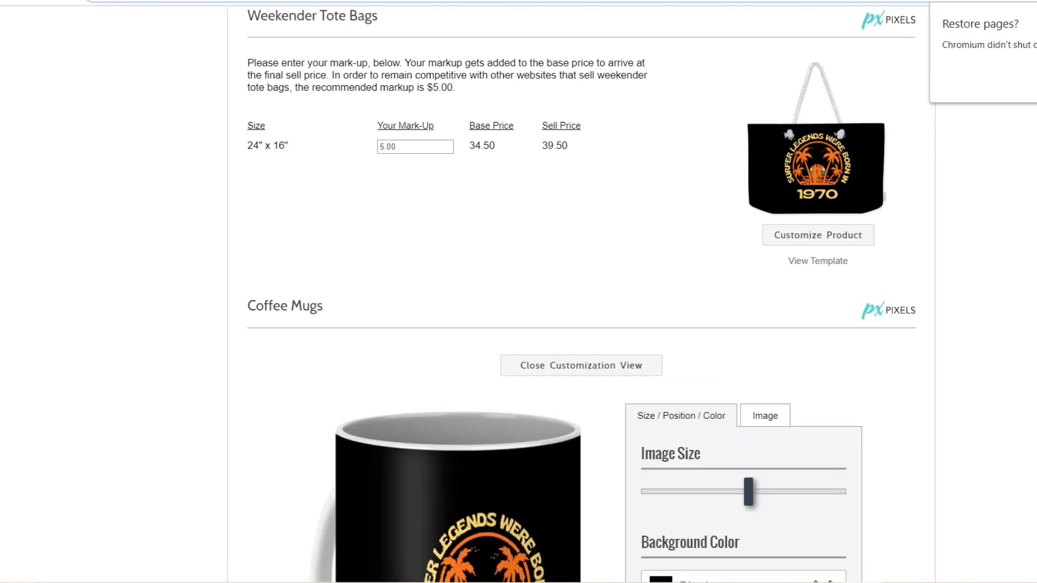
left_click_drag(748, 491, 756, 491)
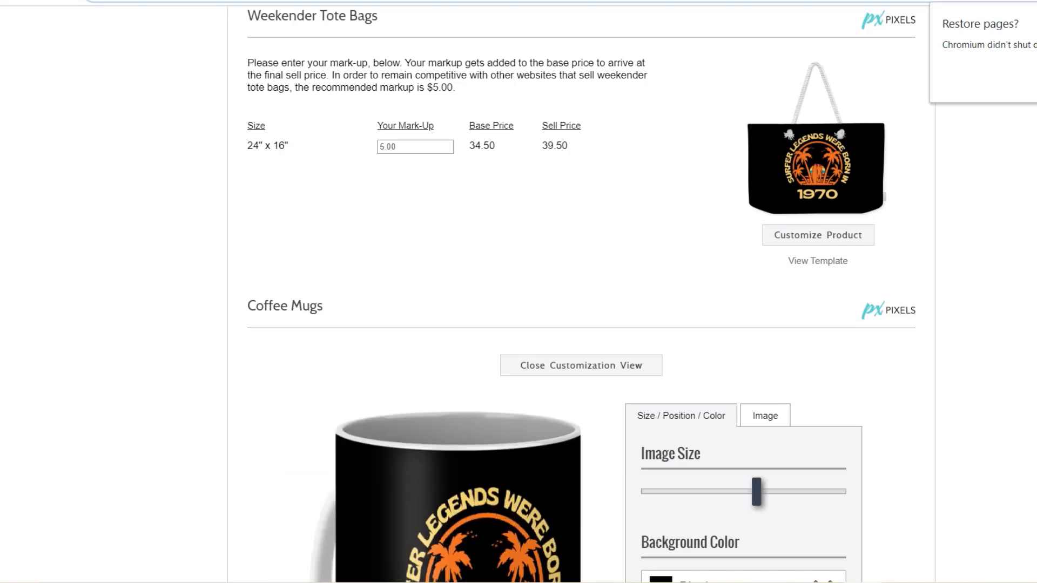
left_click(581, 365)
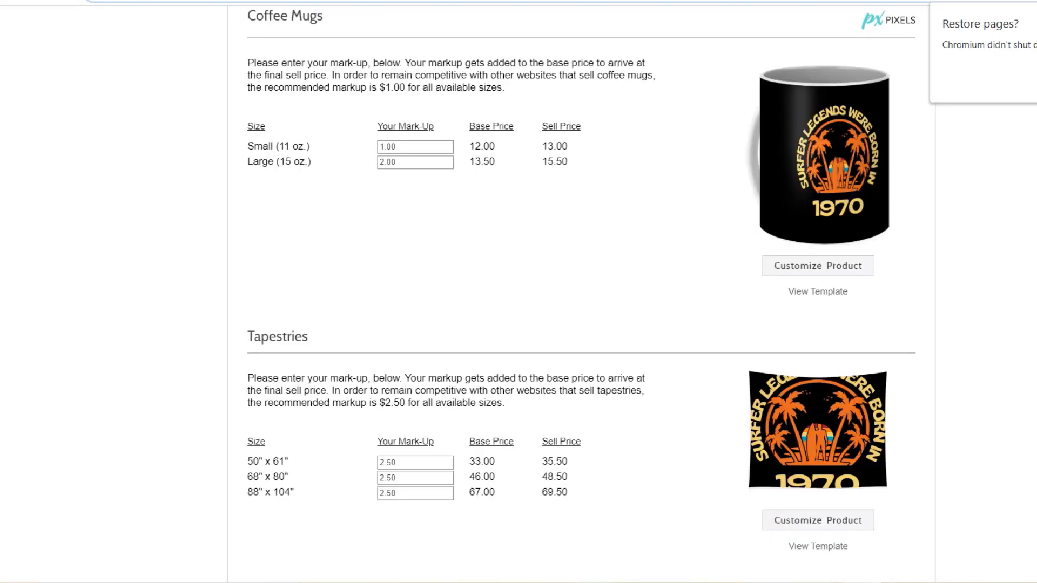
left_click(817, 520)
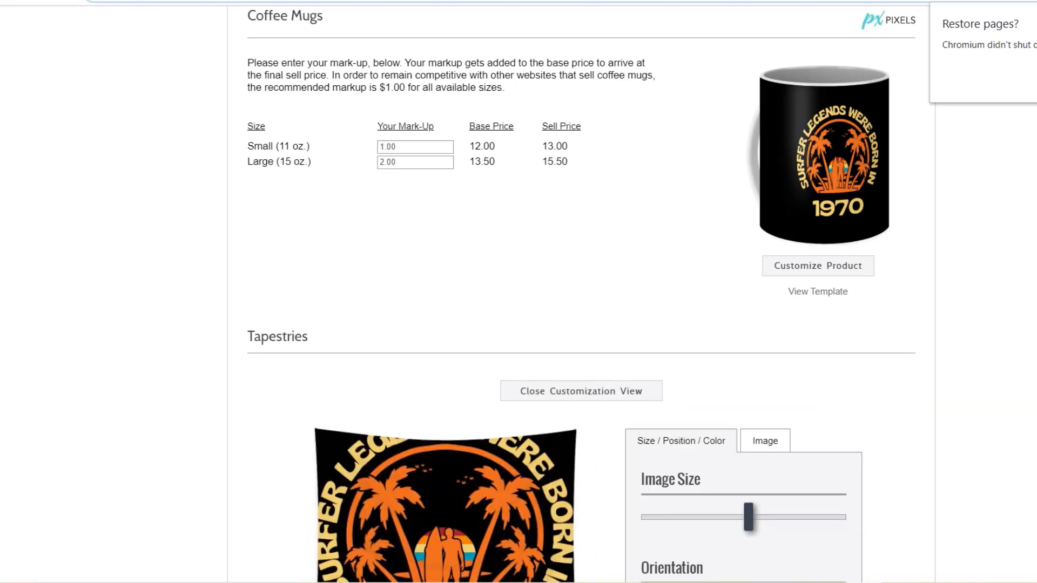
left_click_drag(749, 517, 707, 517)
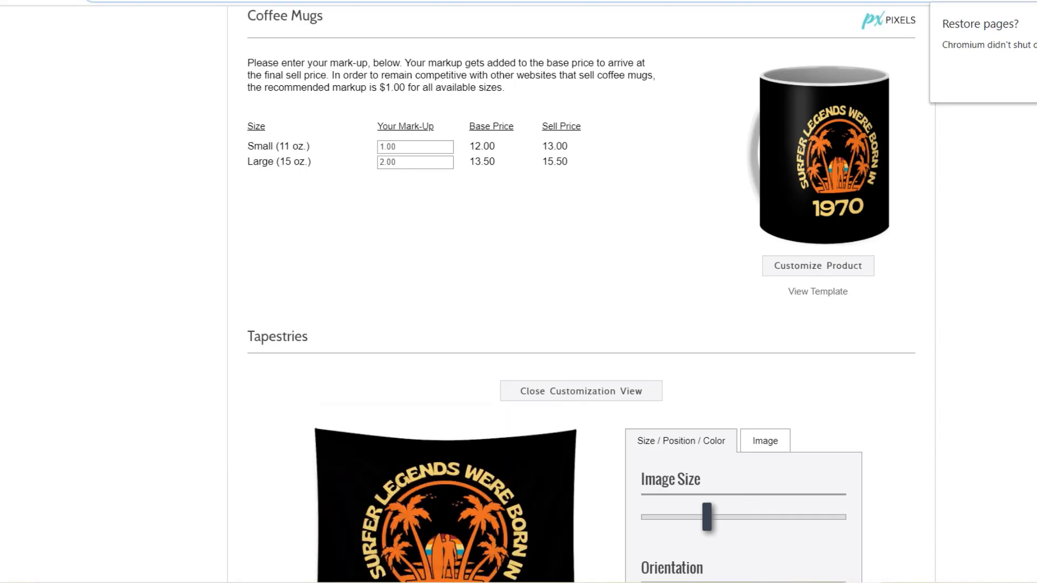
left_click(581, 391)
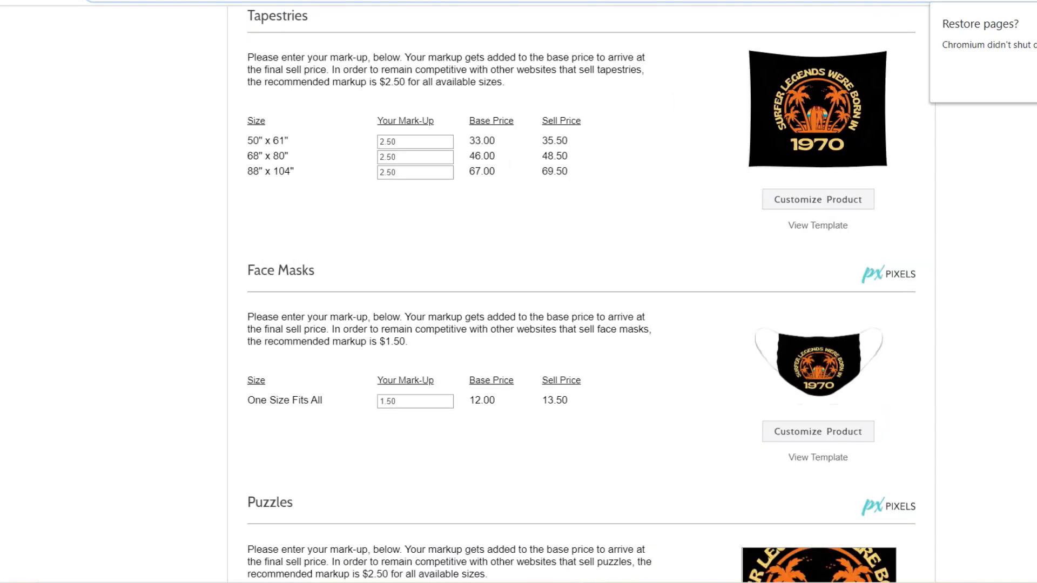
Reduce the image size on the face mask and on the horizontal puzzle so the whole design fits with a margin.
left_click(818, 431)
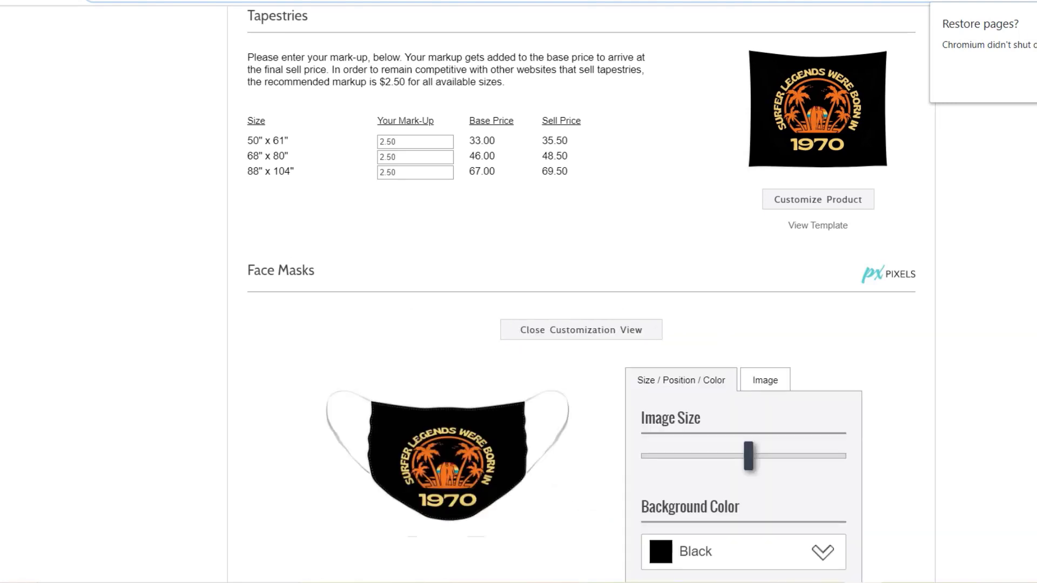
left_click_drag(748, 456, 718, 456)
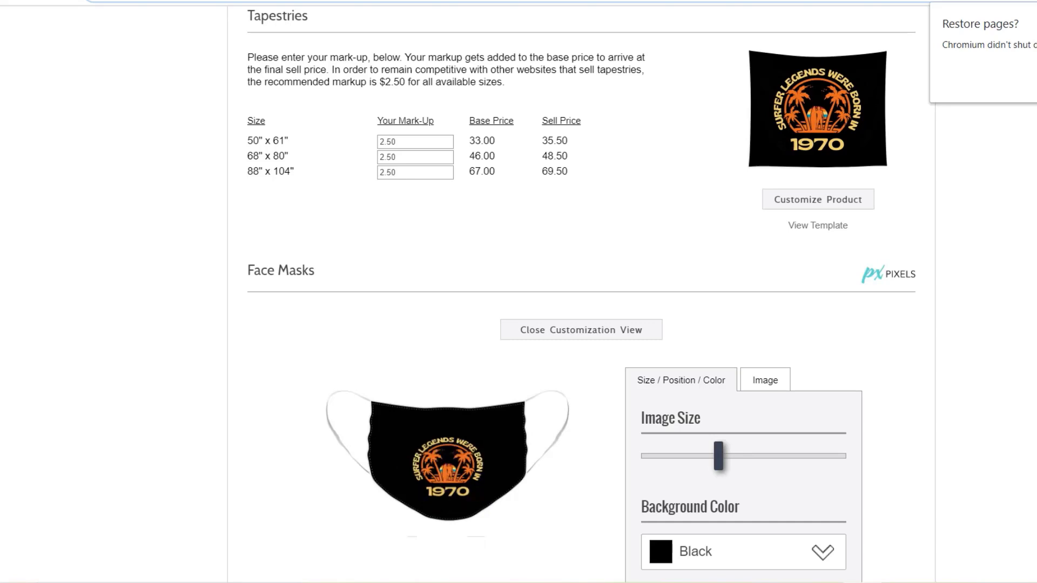
left_click(580, 330)
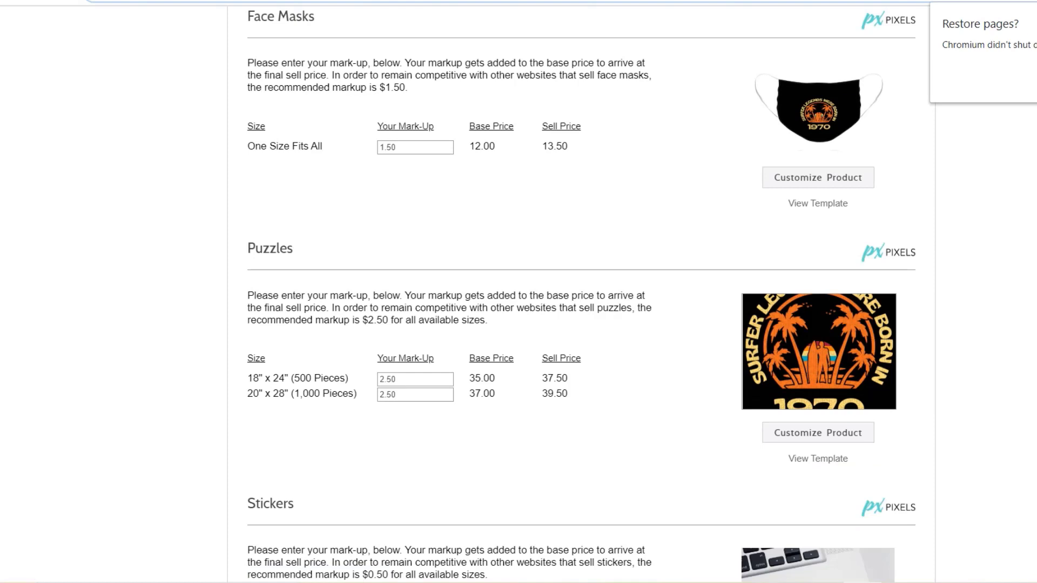
left_click(817, 431)
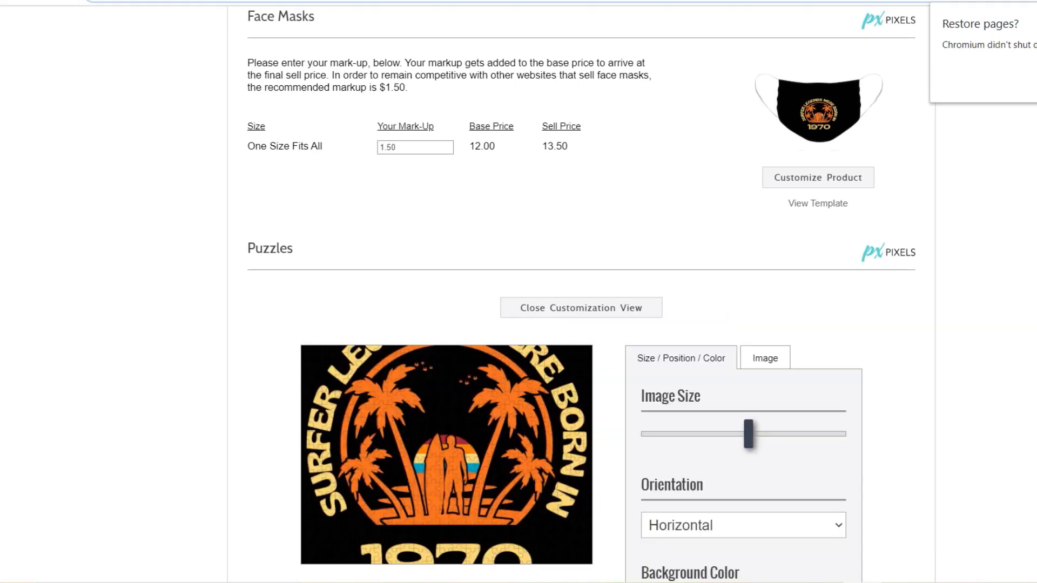
left_click_drag(749, 433, 698, 433)
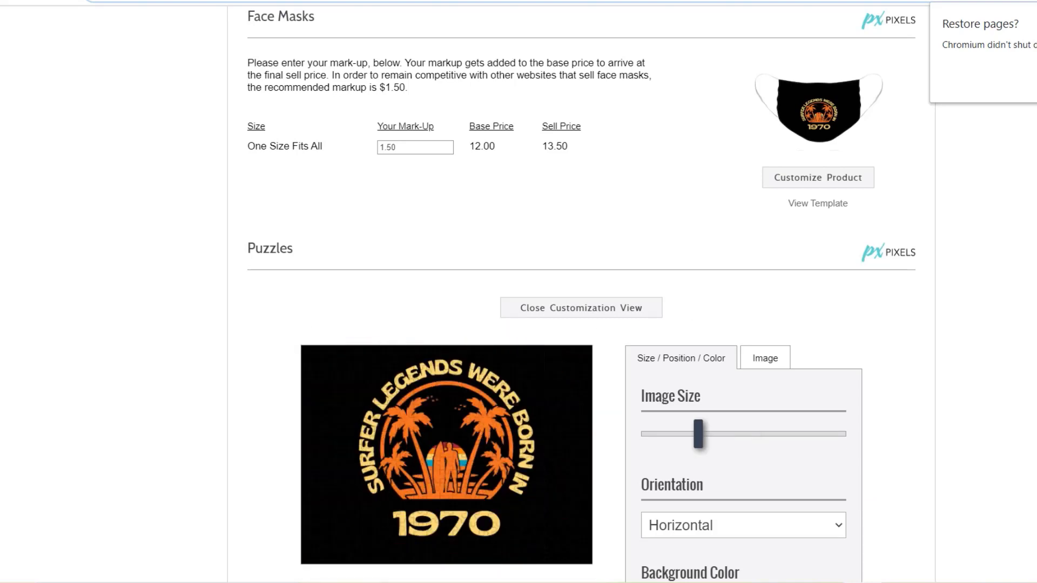
left_click(581, 308)
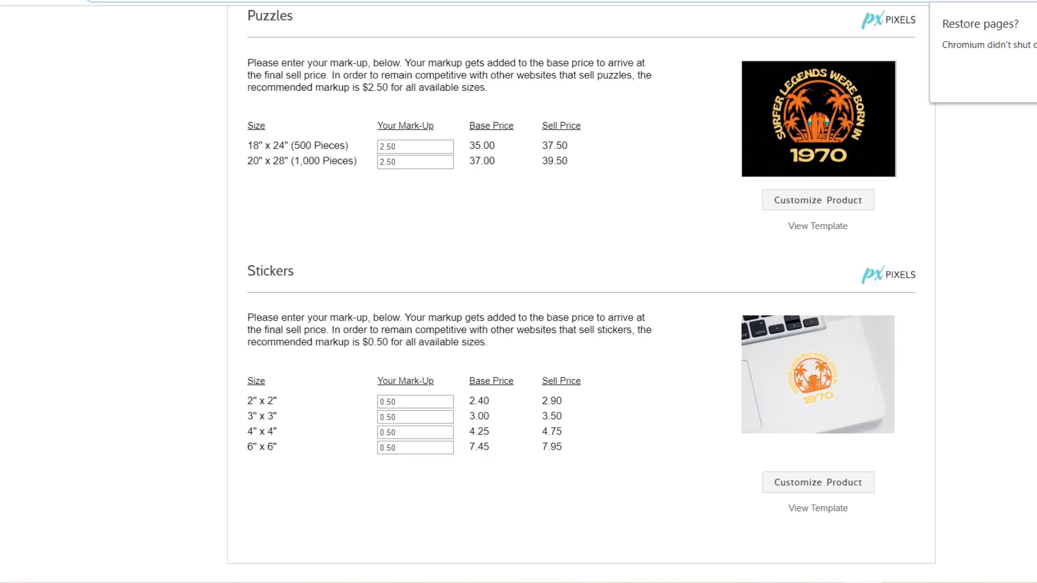
Customize the sticker to use the design version with the solid black background instead of the transparent one.
left_click(817, 482)
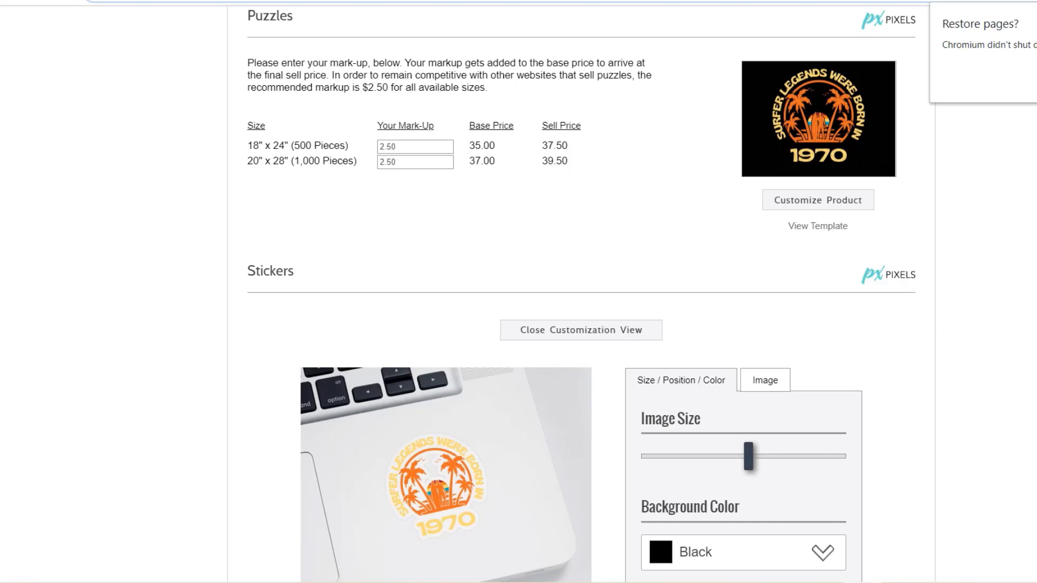
left_click(764, 381)
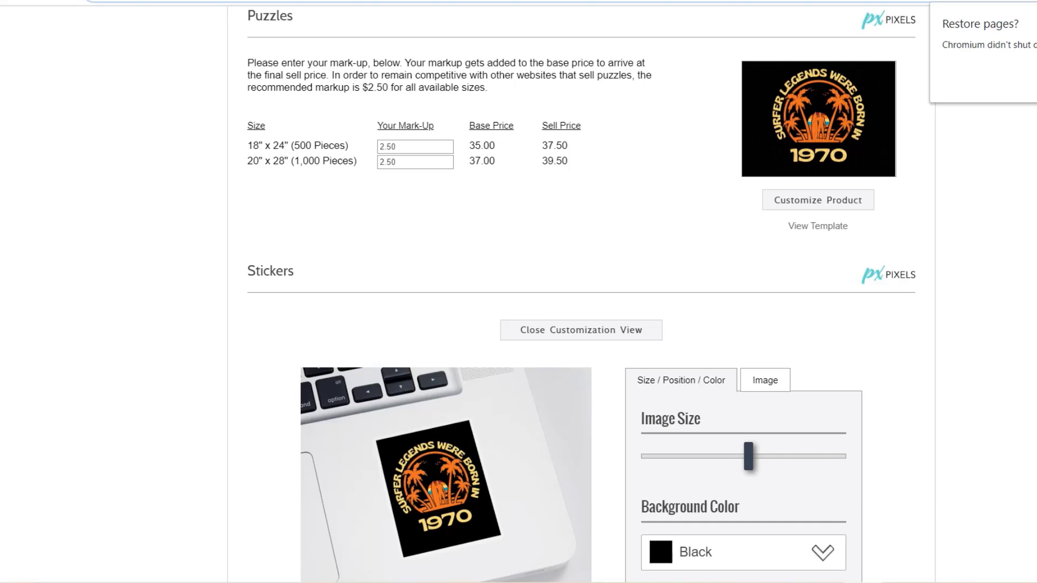
left_click(580, 330)
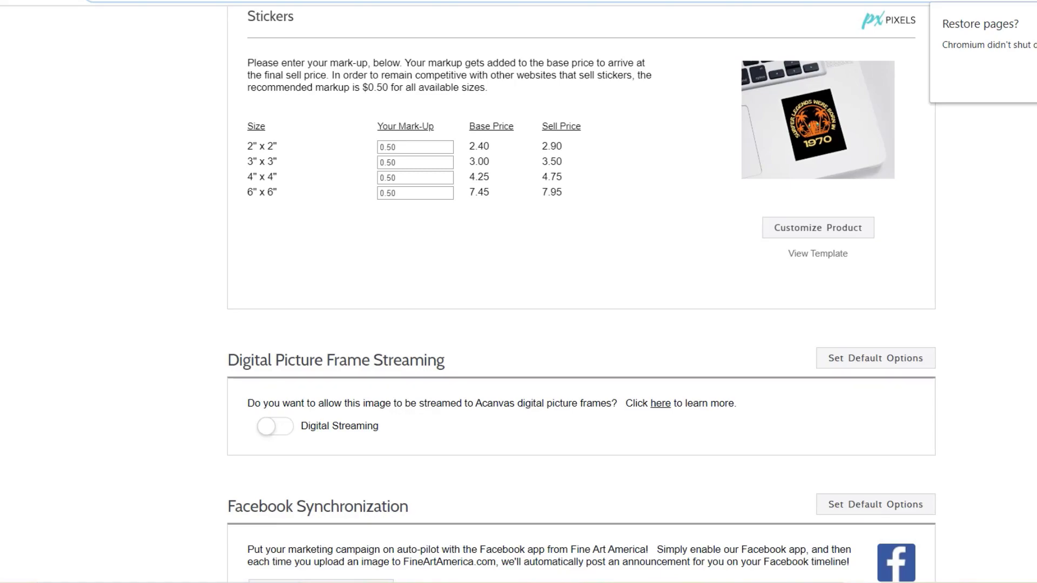
scroll(581, 294, "up", 20)
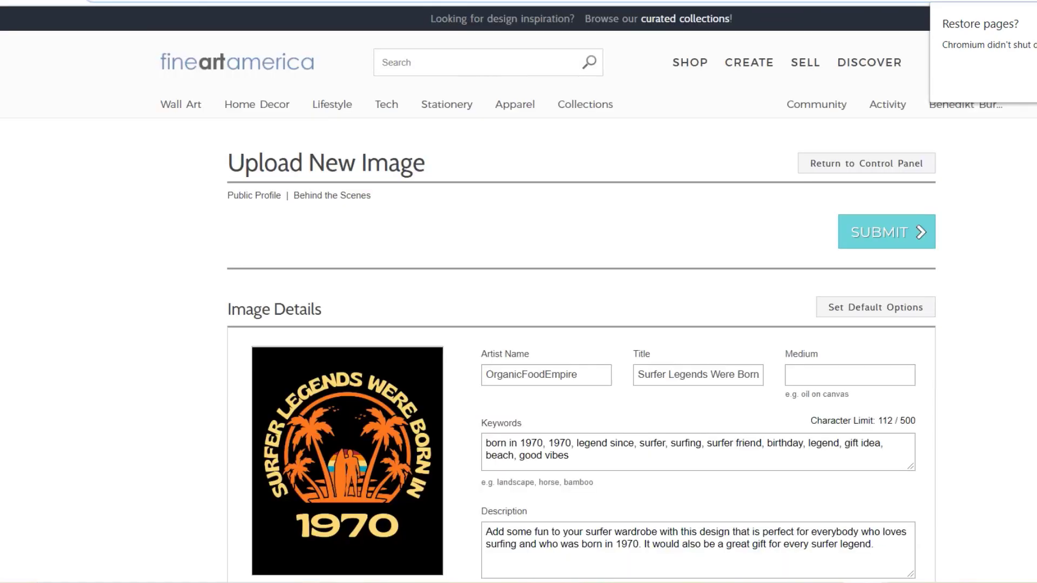